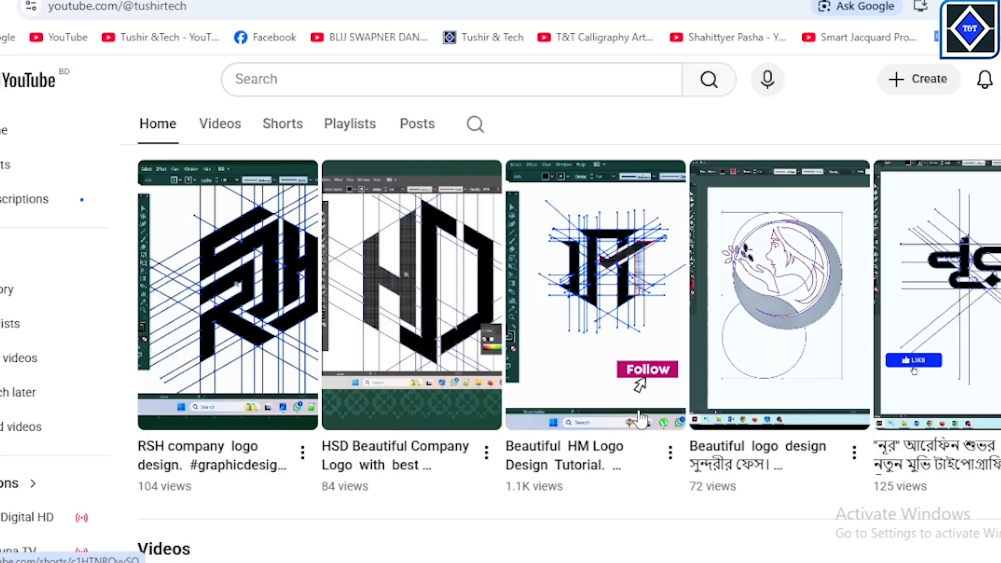
{"action": "scroll", "coordinate": [480, 476], "scroll_direction": "down", "scroll_amount": 8}
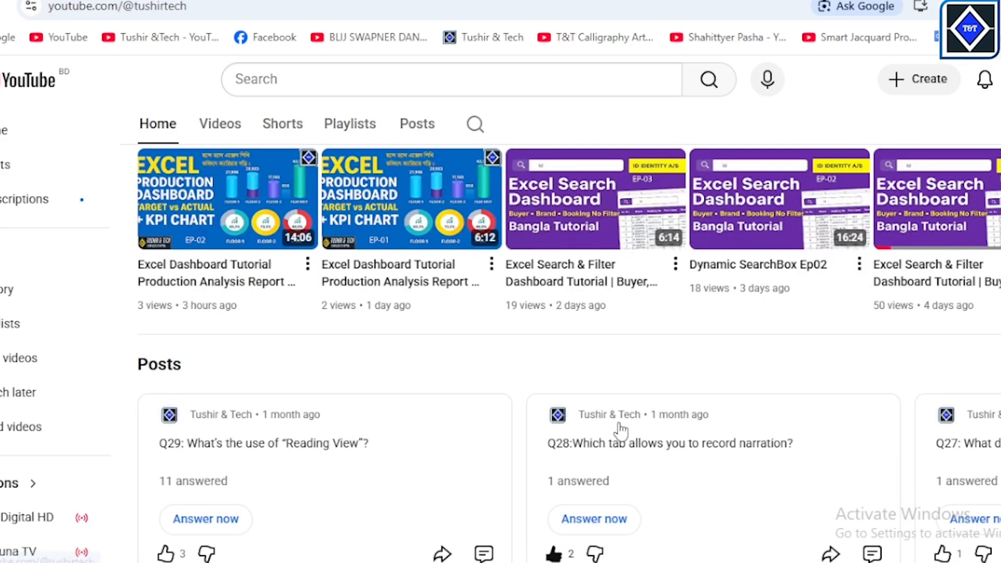
{"action": "scroll", "coordinate": [621, 430], "scroll_direction": "up", "scroll_amount": 10}
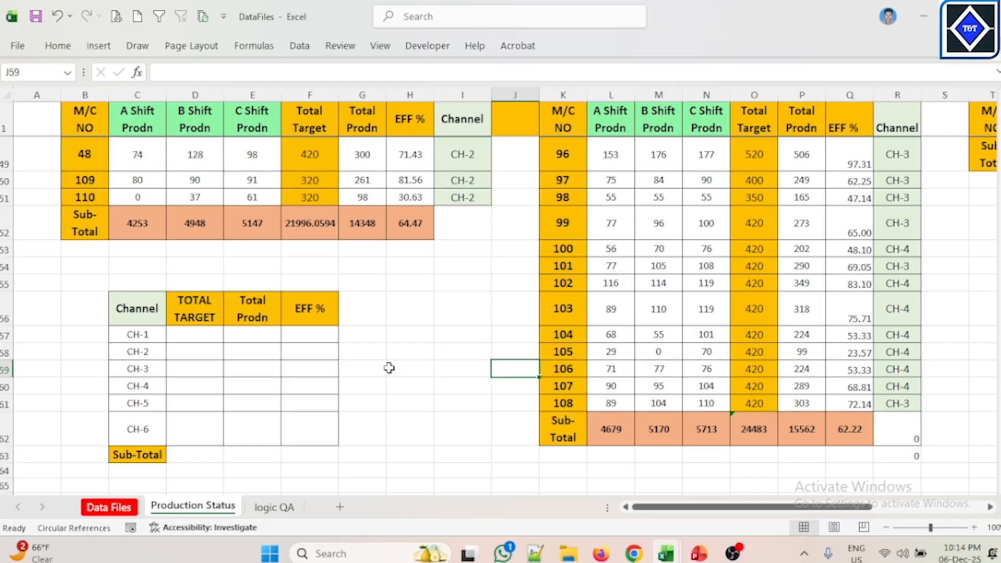
Step: Examine the existing SUMIF formulas in the A Shift Prodn column cells above the summary table
{"action": "left_click", "coordinate": [202, 334]}
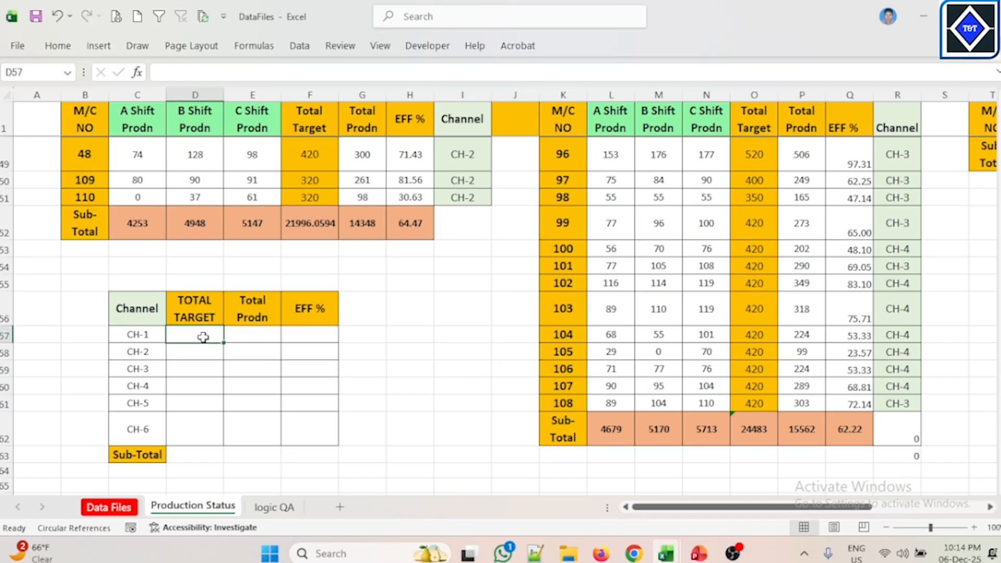
{"action": "scroll", "coordinate": [383, 294], "scroll_direction": "up", "scroll_amount": 16}
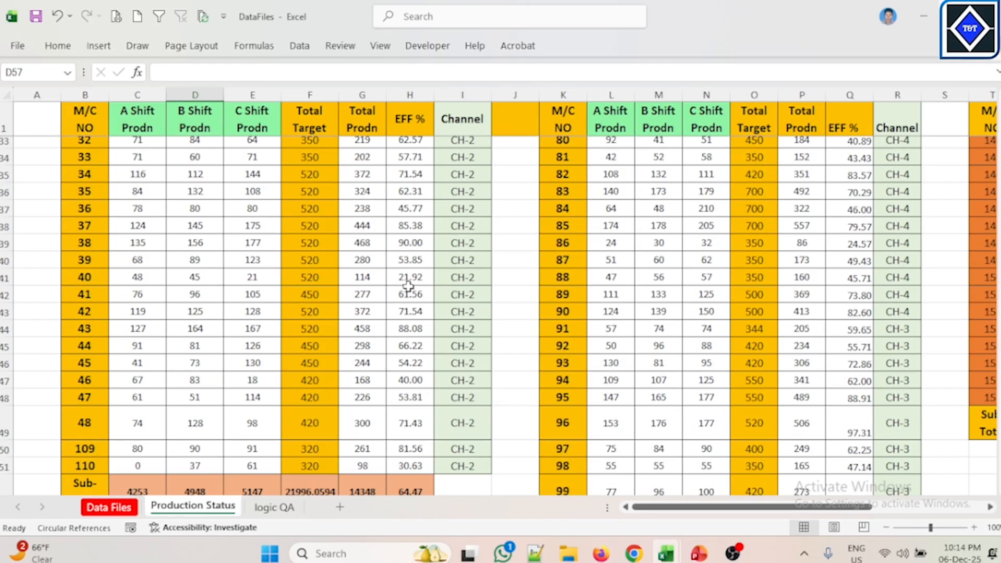
{"action": "scroll", "coordinate": [457, 178], "scroll_direction": "down", "scroll_amount": 16}
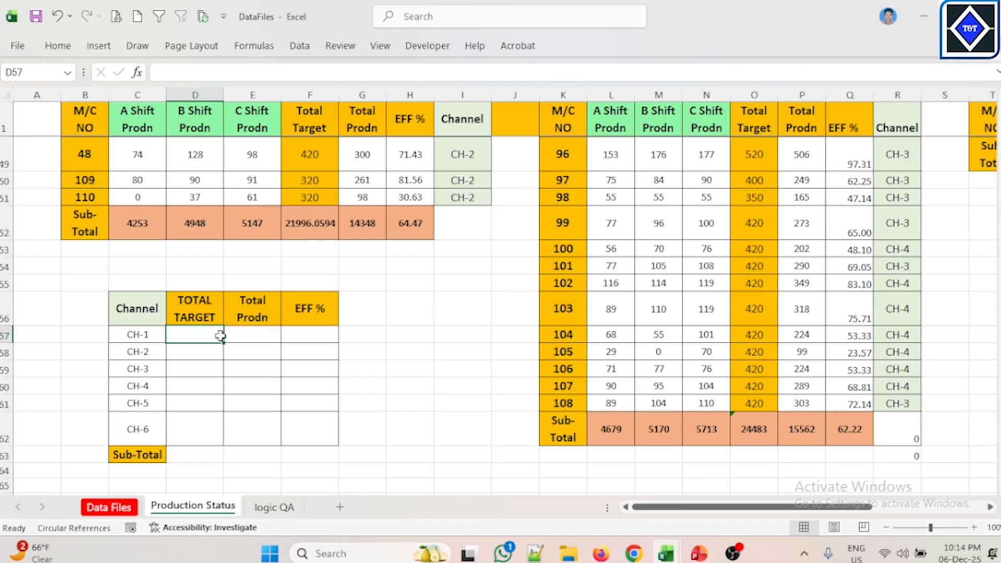
{"action": "left_click", "coordinate": [219, 336]}
{"action": "left_click", "coordinate": [151, 198]}
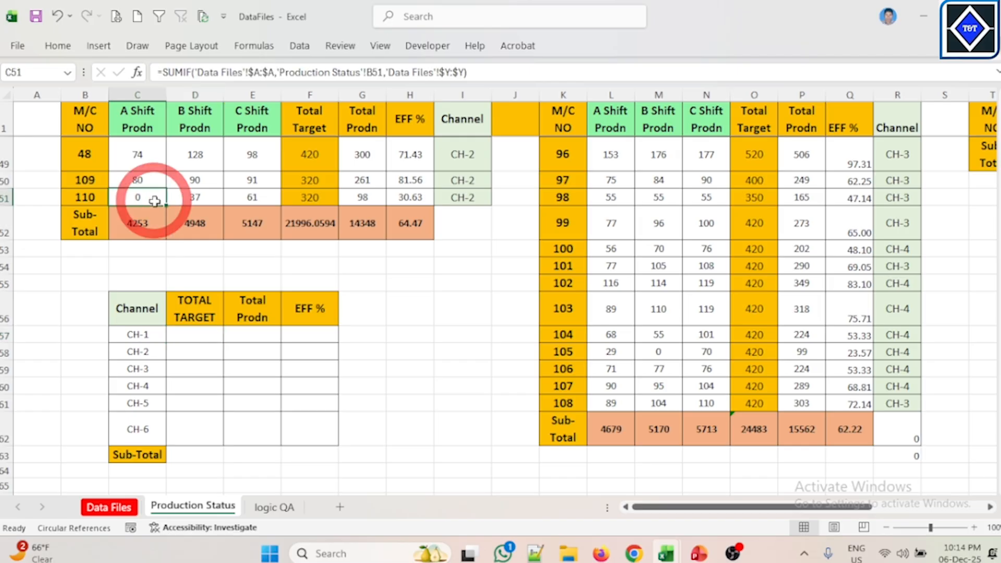
{"action": "left_click", "coordinate": [145, 163]}
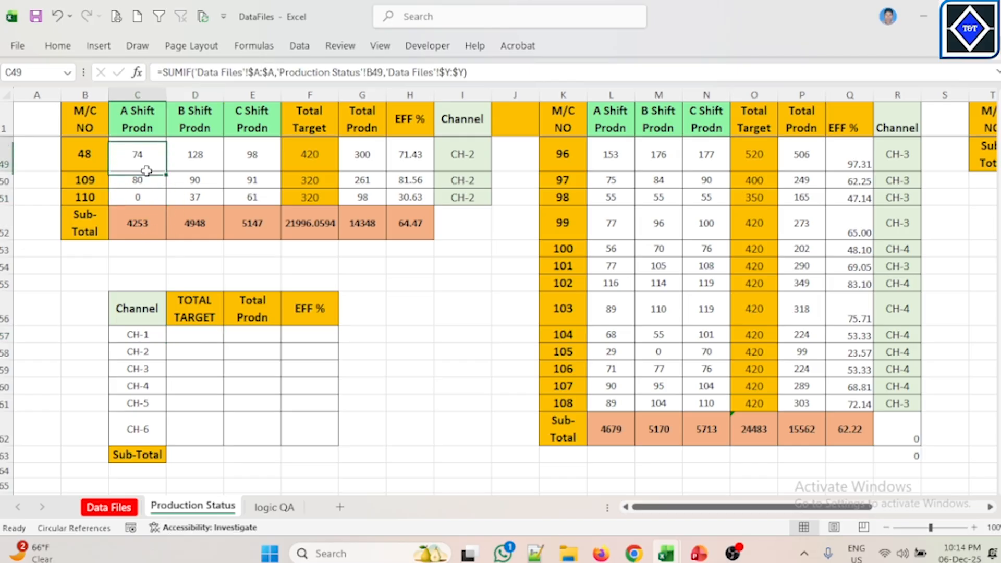
Step: Start a SUMIF formula in CH-1's TOTAL TARGET cell with the absolute Channel range $I$2:$I$51 as range
{"action": "left_click", "coordinate": [203, 330]}
{"action": "type", "text": "=S"}
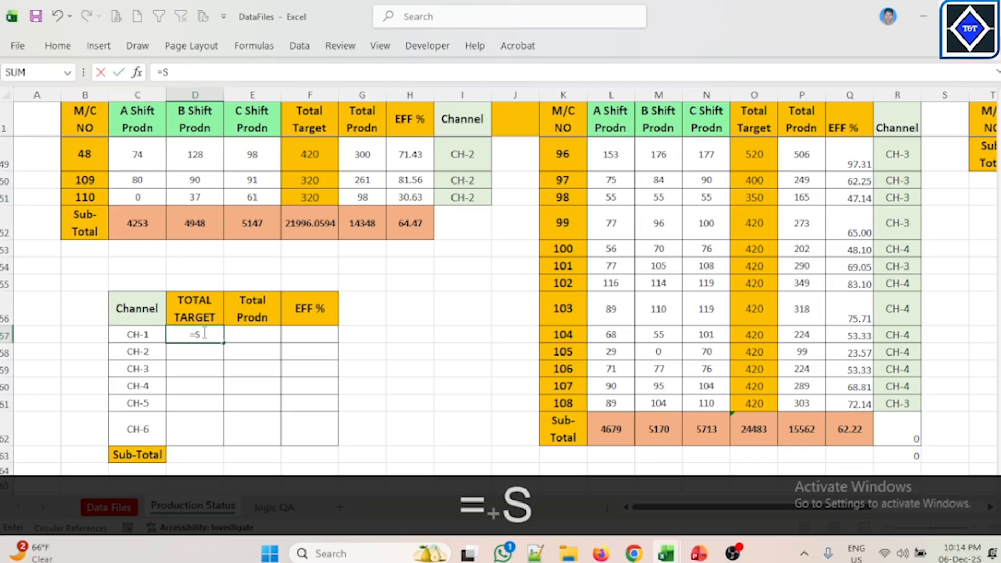
{"action": "type", "text": "UM"}
{"action": "key", "text": "Down"}
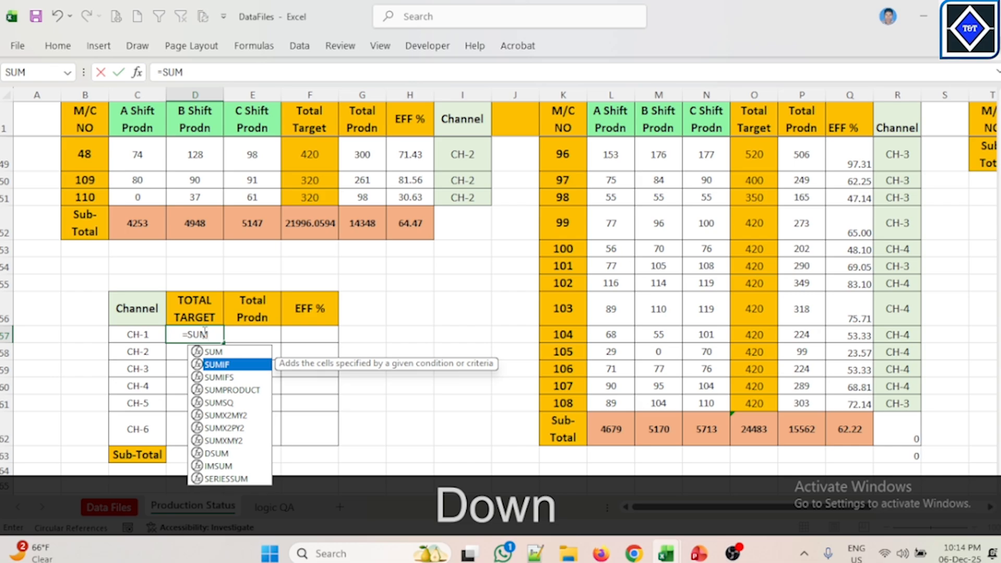
{"action": "key", "text": "Tab"}
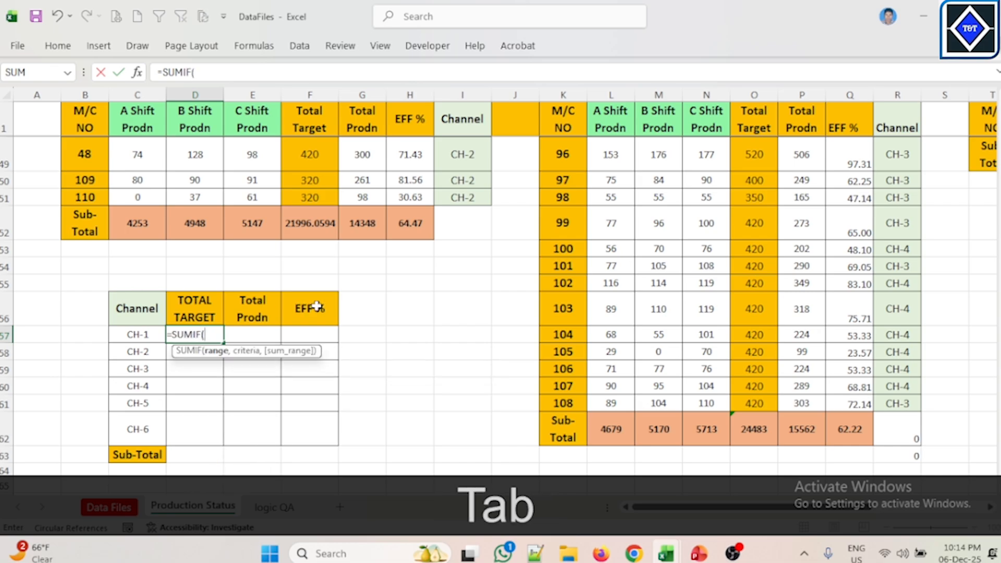
{"action": "scroll", "coordinate": [339, 303], "scroll_direction": "up", "scroll_amount": 10}
{"action": "scroll", "coordinate": [413, 299], "scroll_direction": "down", "scroll_amount": 11}
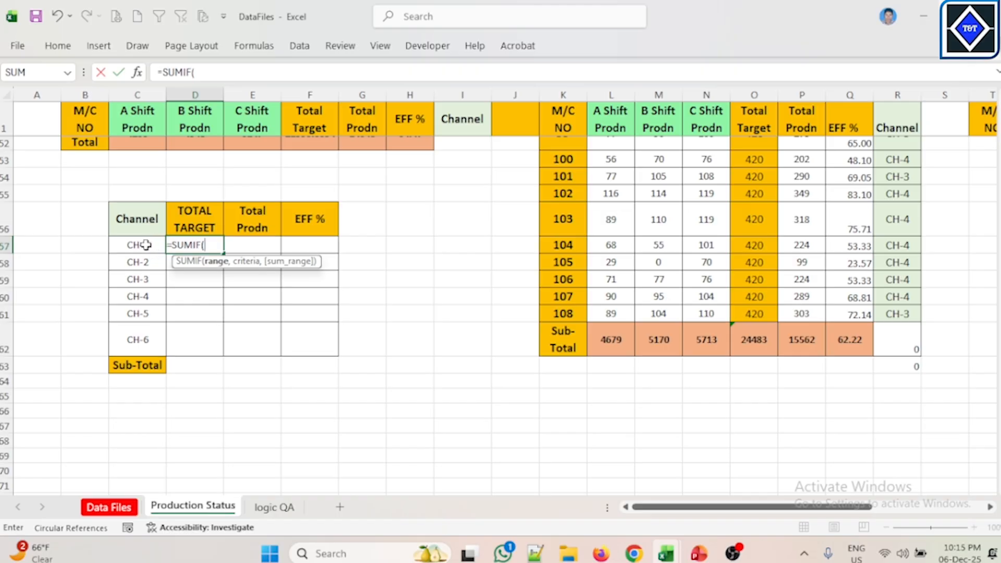
{"action": "scroll", "coordinate": [365, 243], "scroll_direction": "up", "scroll_amount": 17}
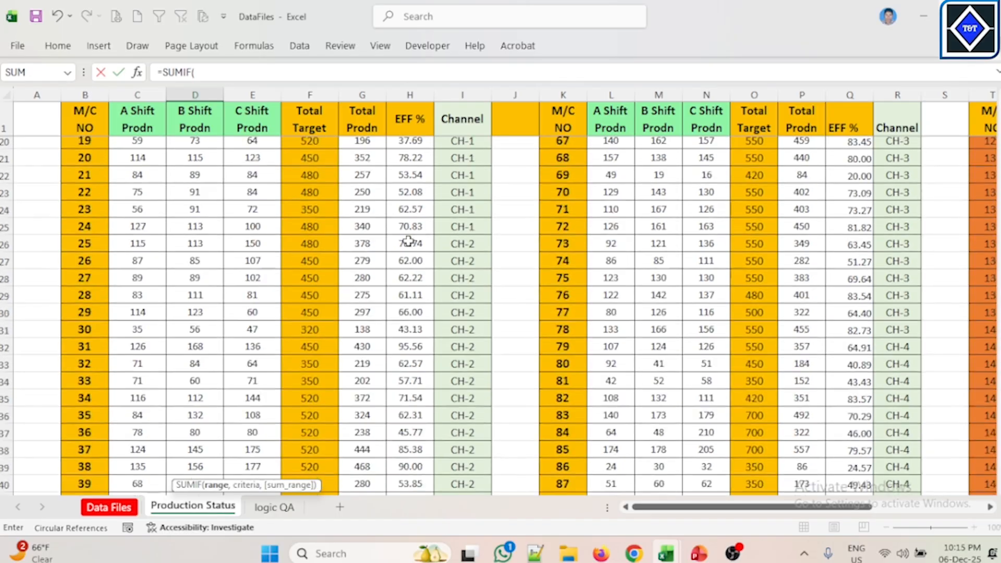
{"action": "left_click_drag", "start_coordinate": [472, 145], "coordinate": [472, 419]}
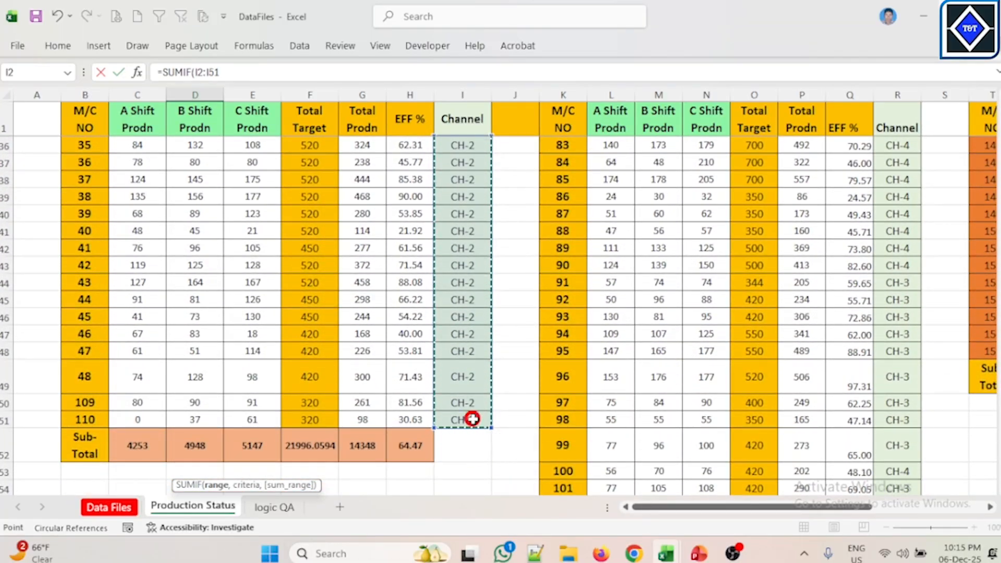
{"action": "key", "text": "F4"}
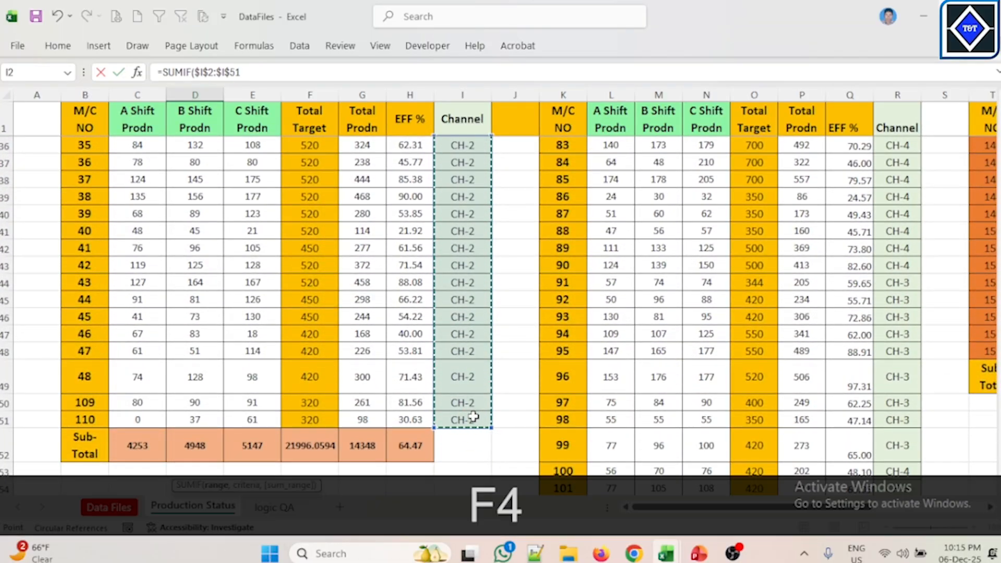
Step: Complete the formula with criteria $C$57 and sum range $F$2:$F$51 from Total Target, and enter it
{"action": "scroll", "coordinate": [471, 415], "scroll_direction": "down", "scroll_amount": 3}
{"action": "type", "text": ","}
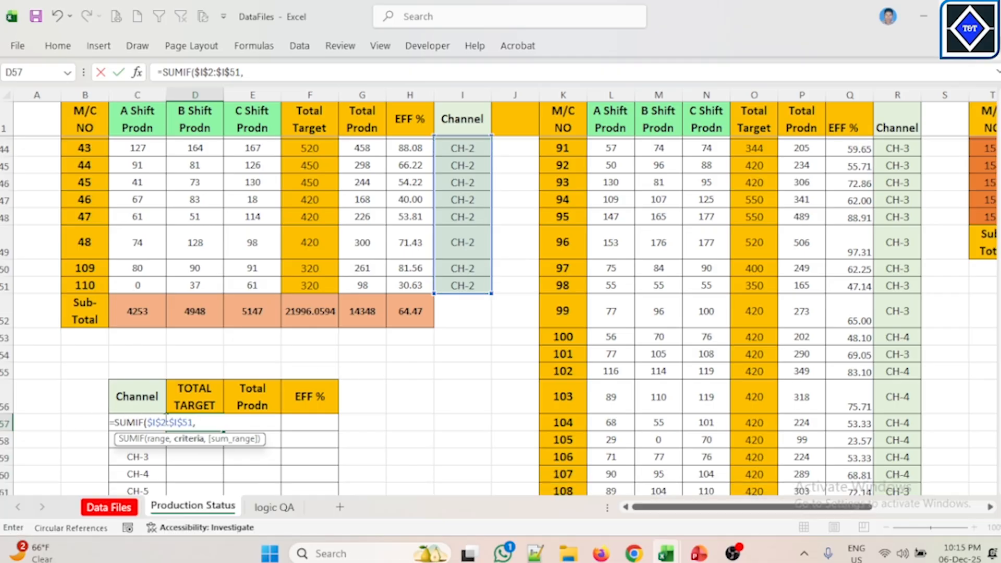
{"action": "type", "text": "C57"}
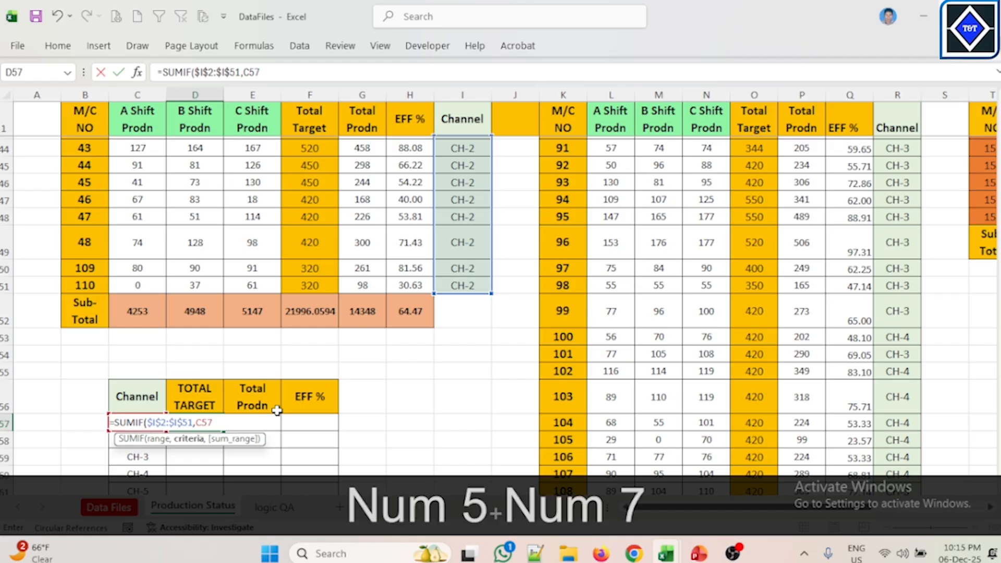
{"action": "key", "text": "F4"}
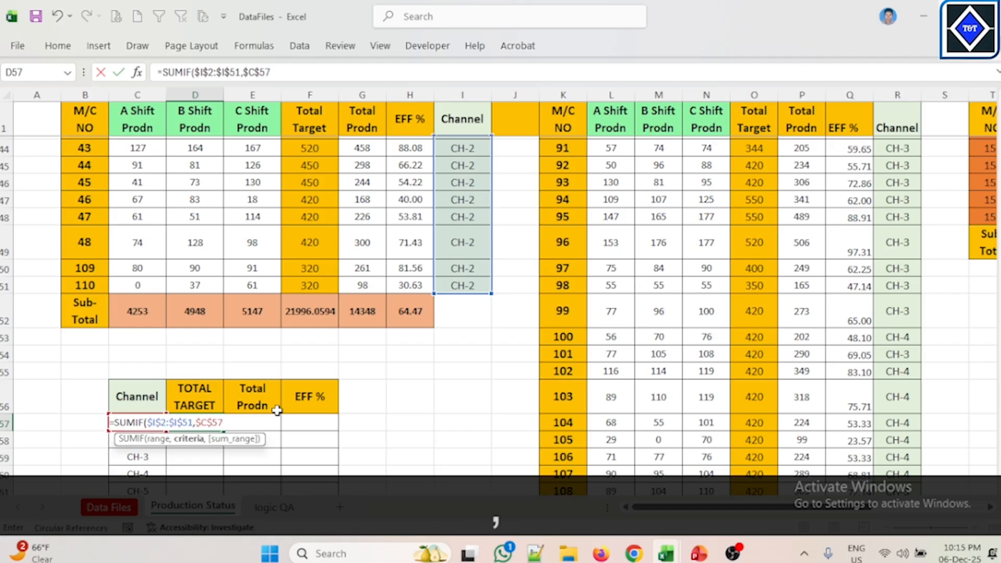
{"action": "type", "text": ","}
{"action": "scroll", "coordinate": [325, 267], "scroll_direction": "up", "scroll_amount": 14}
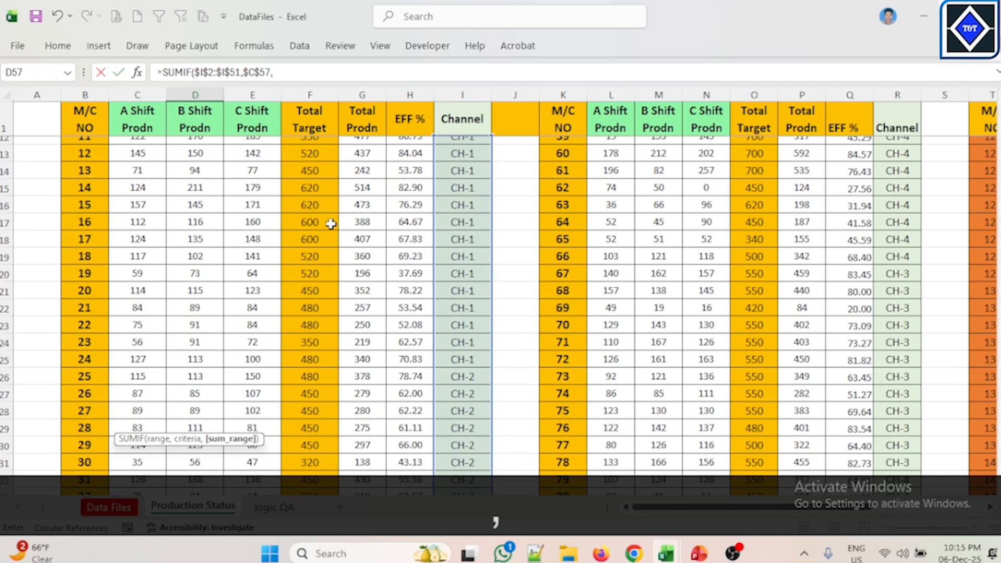
{"action": "left_click_drag", "start_coordinate": [310, 145], "coordinate": [316, 413]}
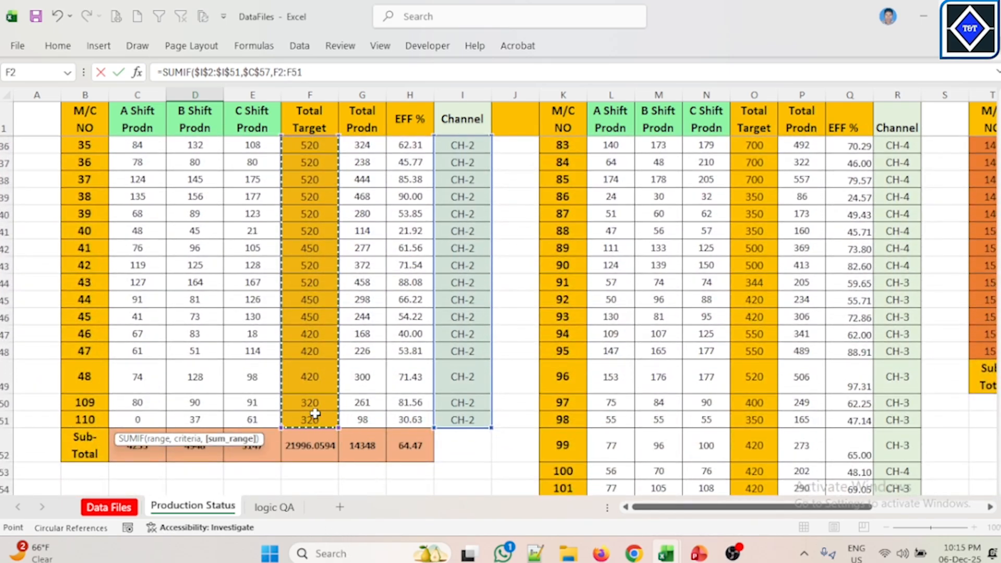
{"action": "key", "text": "F4"}
{"action": "type", "text": ")"}
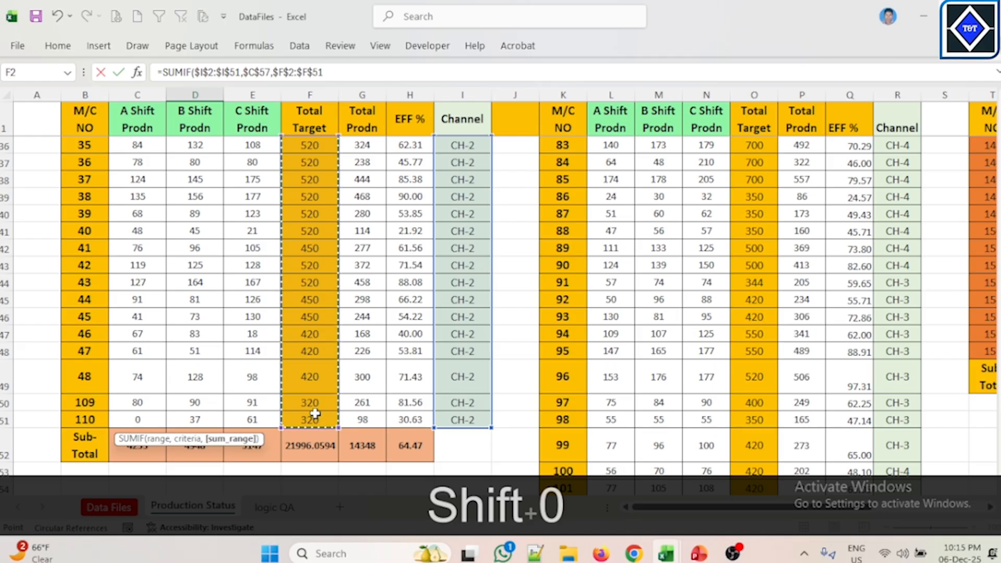
{"action": "key", "text": "Return"}
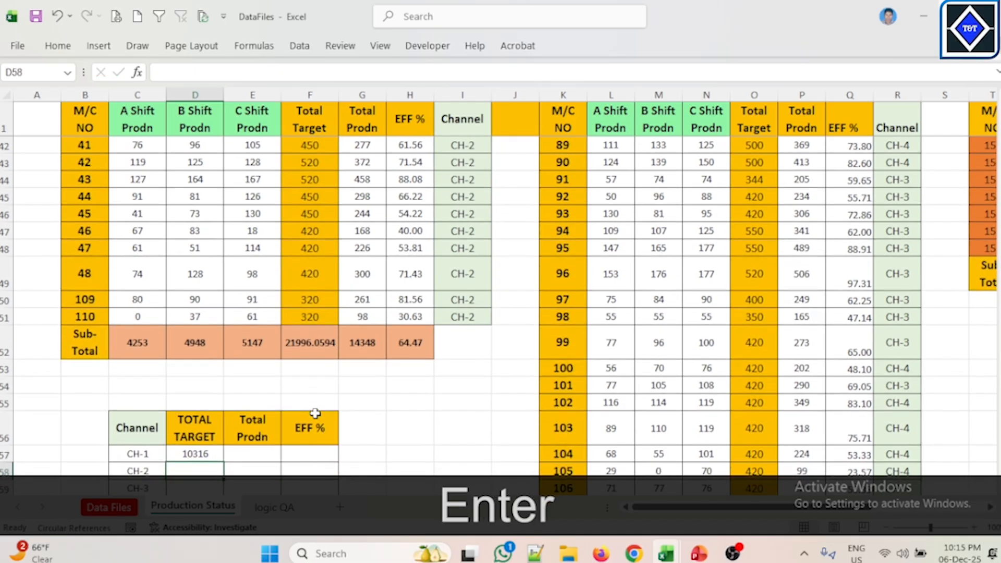
Step: Copy the CH-1 TOTAL TARGET formula text and paste it into CH-1's Total Prodn cell
{"action": "scroll", "coordinate": [359, 350], "scroll_direction": "down", "scroll_amount": 2}
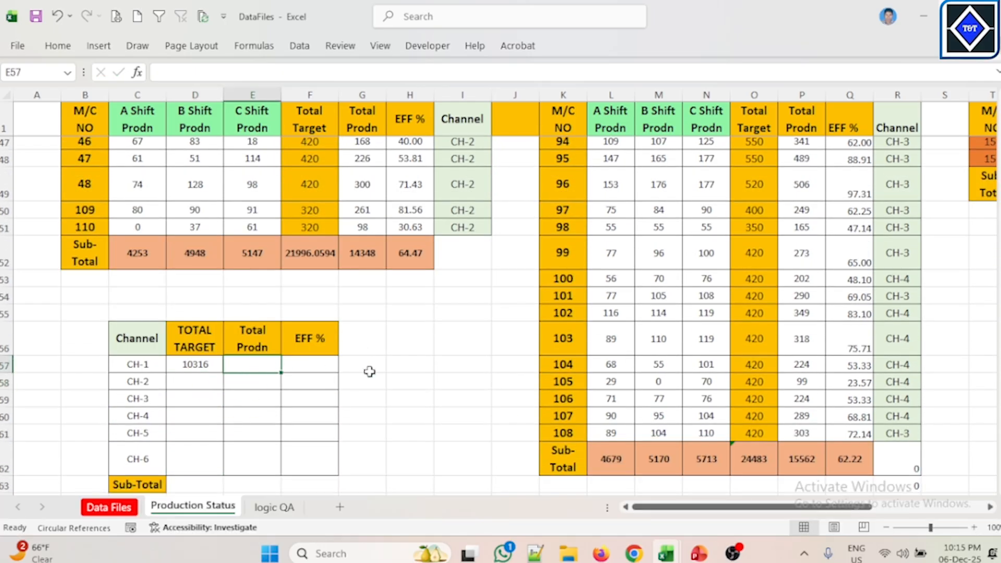
{"action": "left_click", "coordinate": [207, 364]}
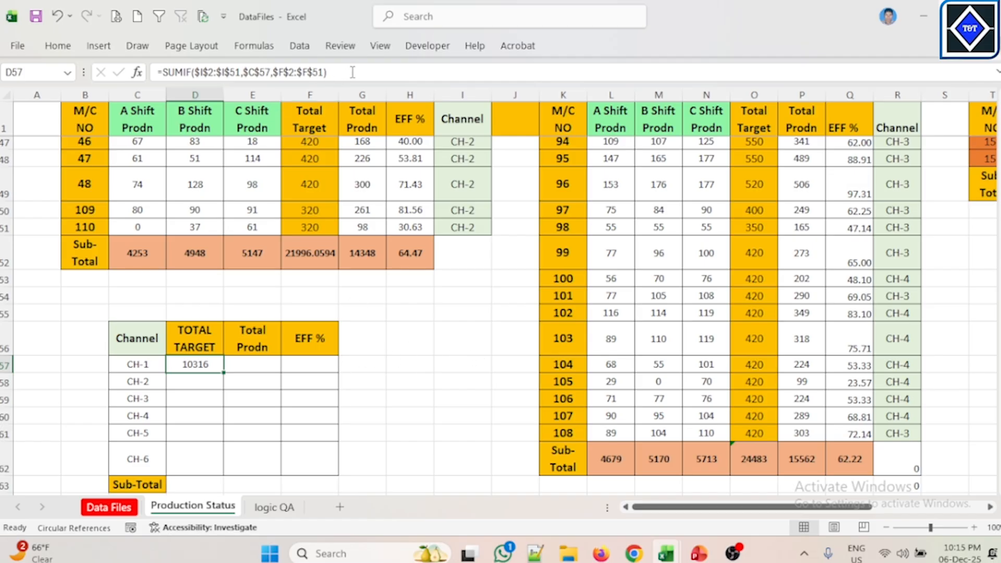
{"action": "left_click_drag", "start_coordinate": [353, 72], "coordinate": [154, 73]}
{"action": "key", "text": "ctrl+c"}
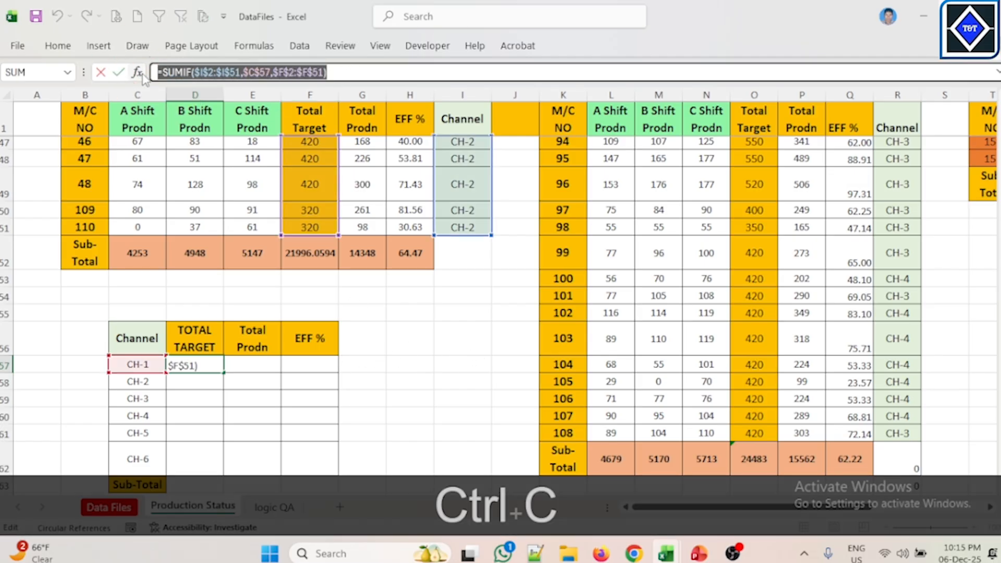
{"action": "key", "text": "Escape"}
{"action": "left_click", "coordinate": [262, 368]}
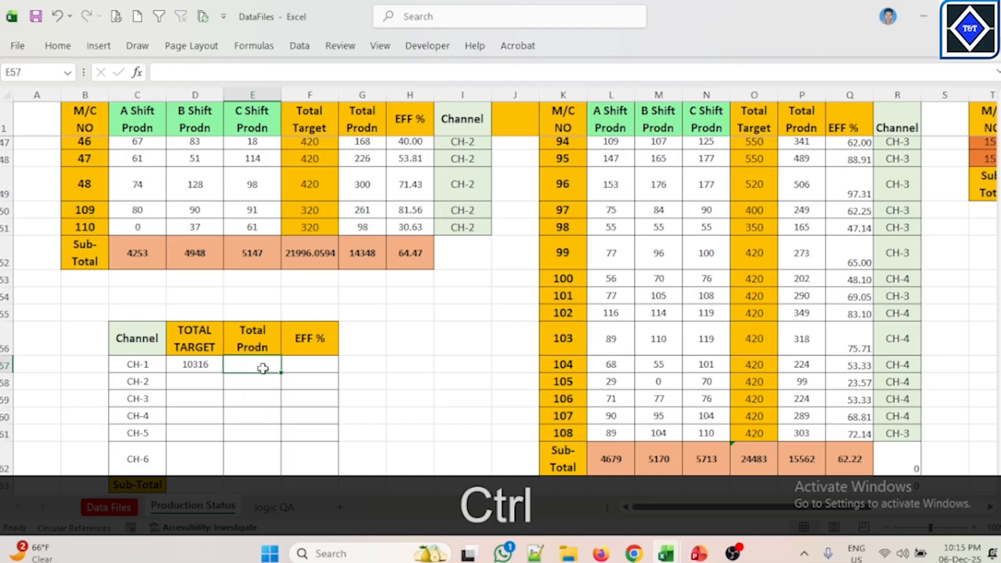
{"action": "key", "text": "ctrl+v"}
{"action": "left_click", "coordinate": [417, 364]}
{"action": "left_click", "coordinate": [263, 364]}
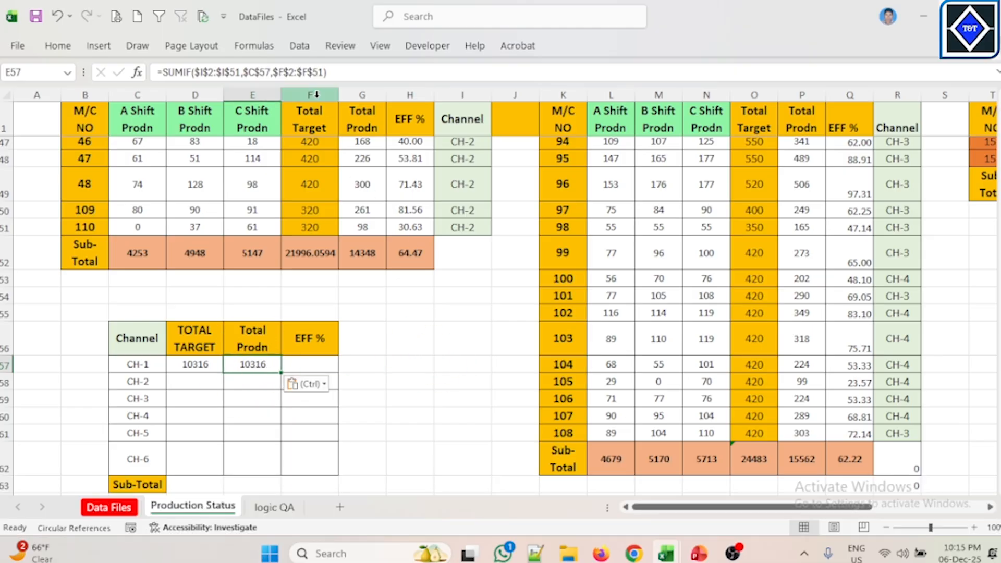
Step: Edit the pasted formula's sum range to $G$2:$G$51 from the Total Prodn column and enter it
{"action": "left_click", "coordinate": [354, 94]}
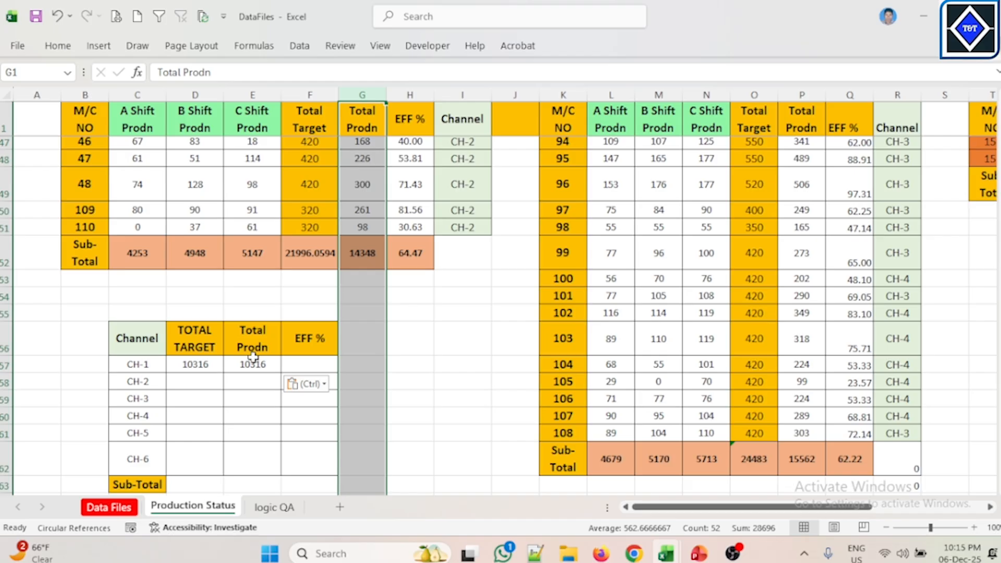
{"action": "left_click", "coordinate": [253, 360]}
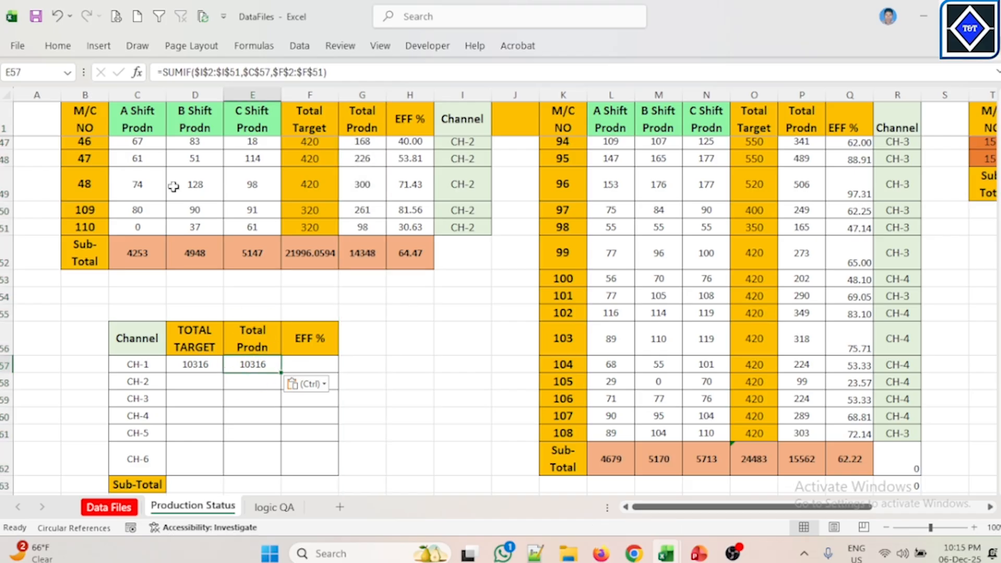
{"action": "left_click", "coordinate": [285, 68]}
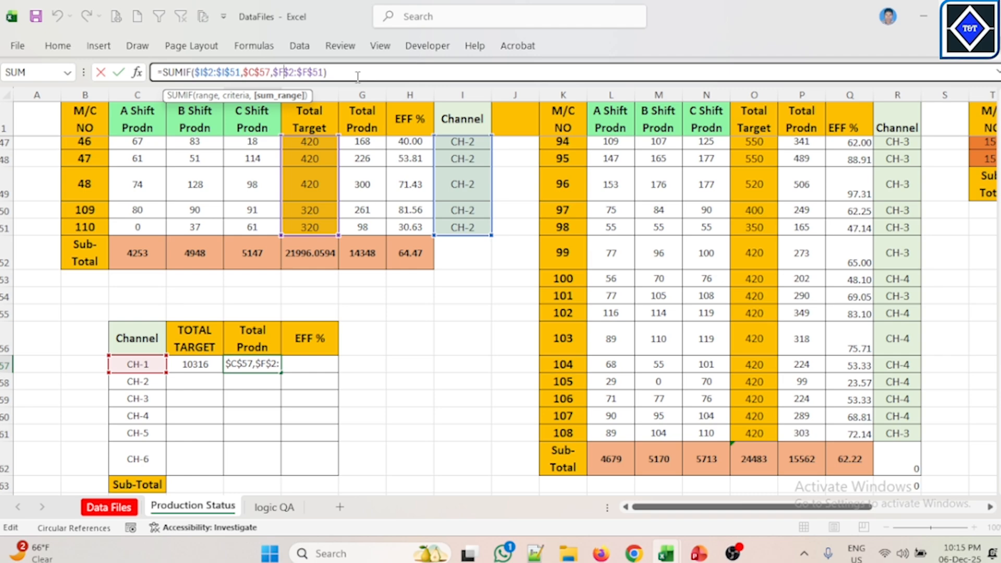
{"action": "key", "text": "BackSpace"}
{"action": "type", "text": "G"}
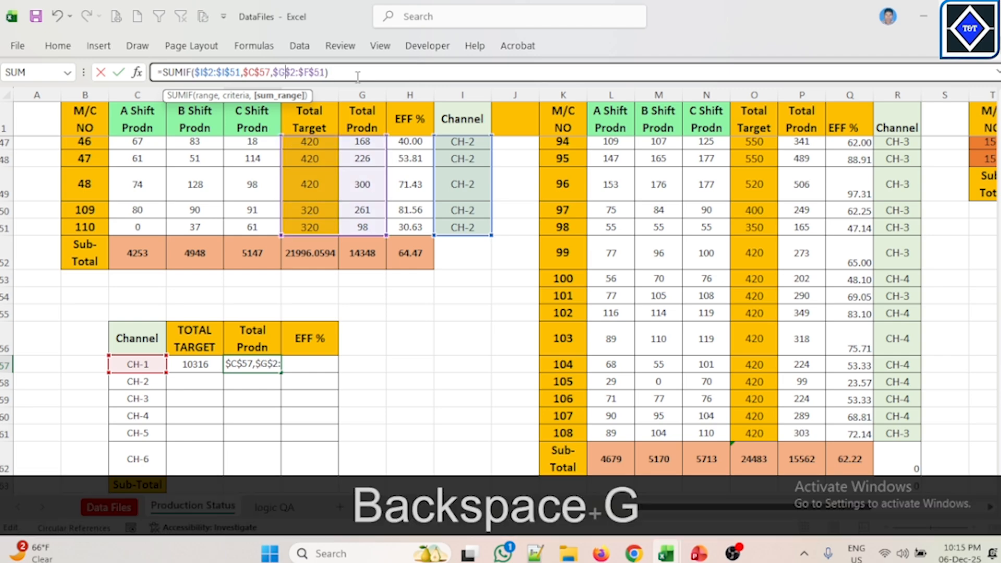
{"action": "left_click", "coordinate": [311, 71]}
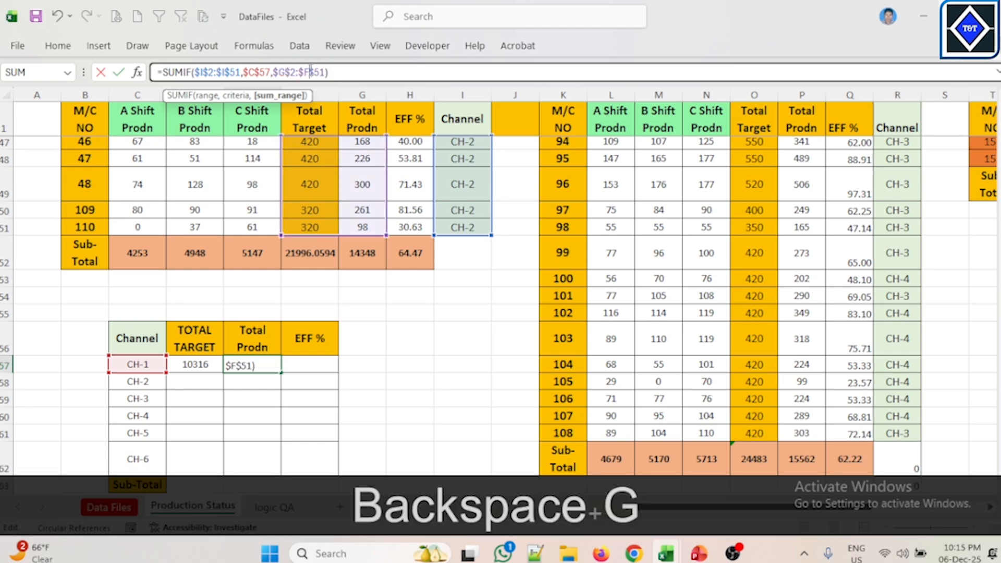
{"action": "key", "text": "BackSpace"}
{"action": "type", "text": "G"}
{"action": "key", "text": "Return"}
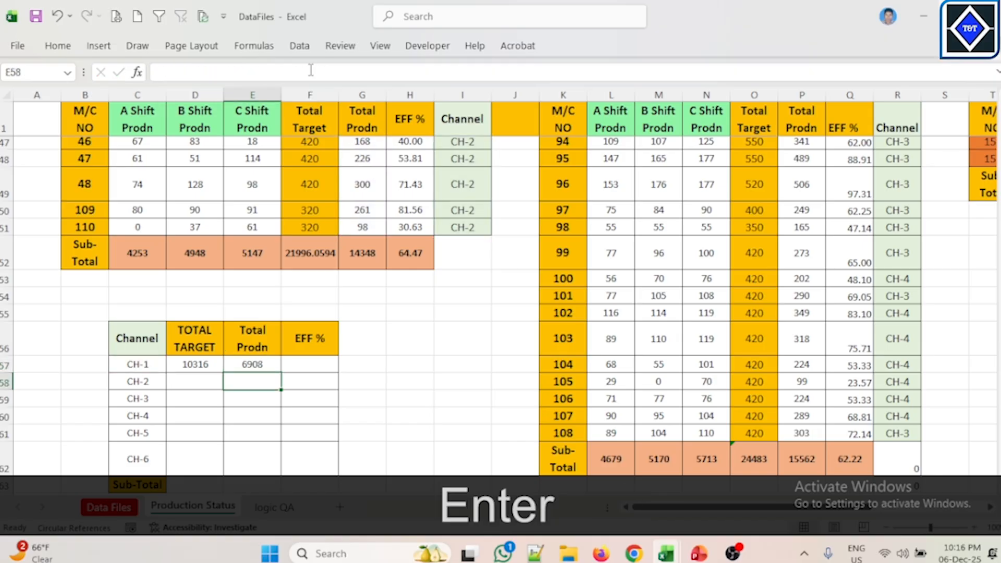
{"action": "left_click", "coordinate": [208, 381]}
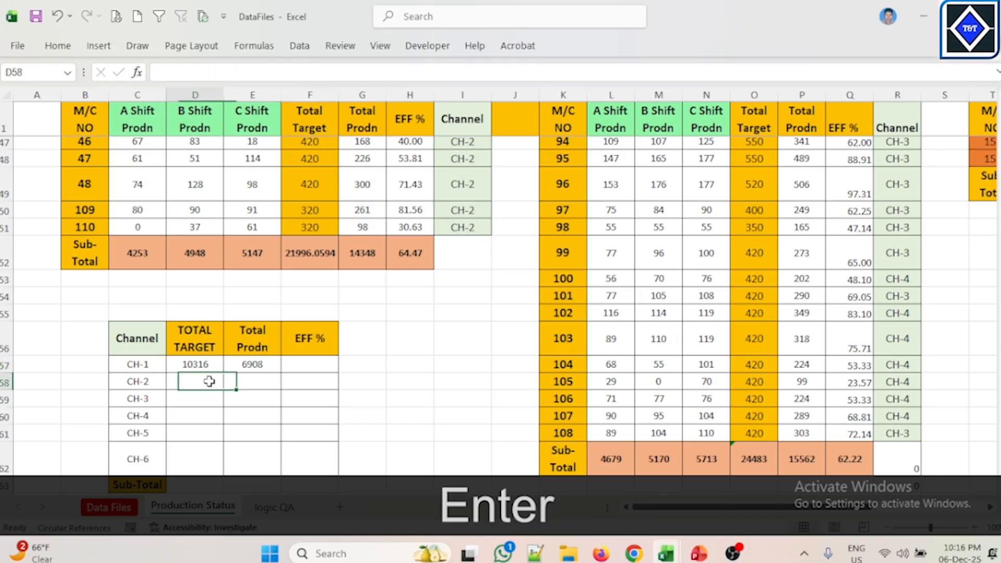
{"action": "type", "text": "="}
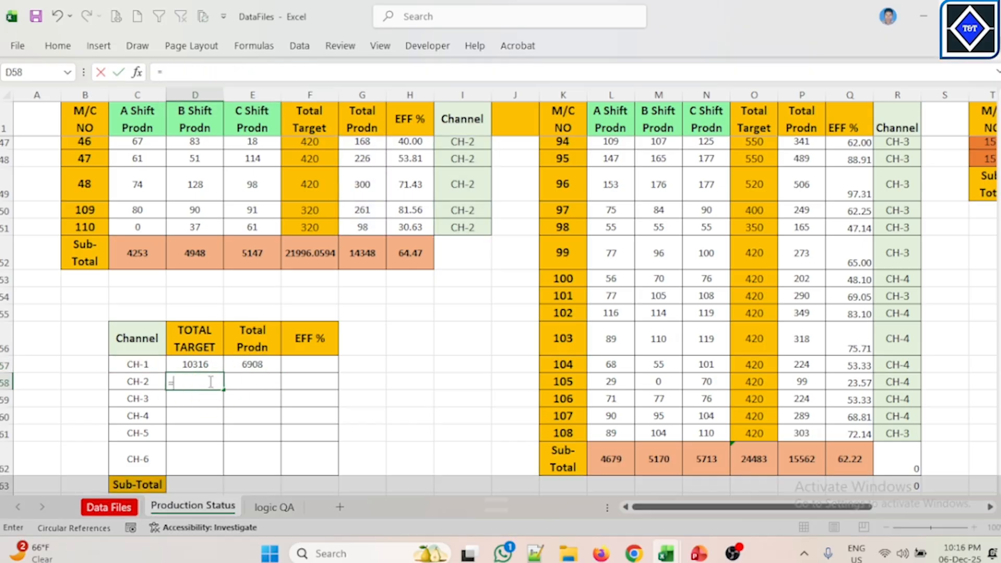
{"action": "key", "text": "Escape"}
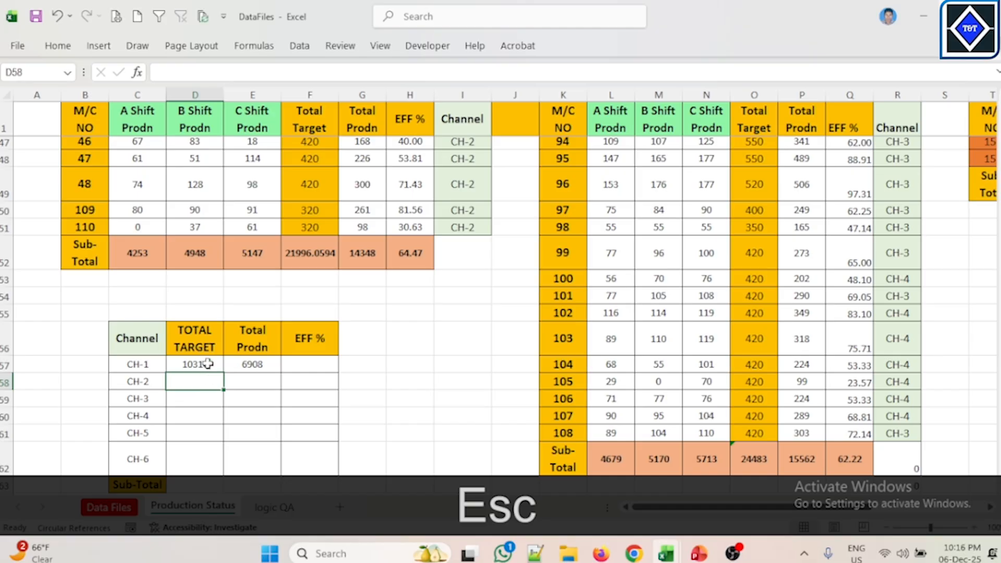
{"action": "left_click", "coordinate": [208, 363]}
{"action": "key", "text": "ctrl+c"}
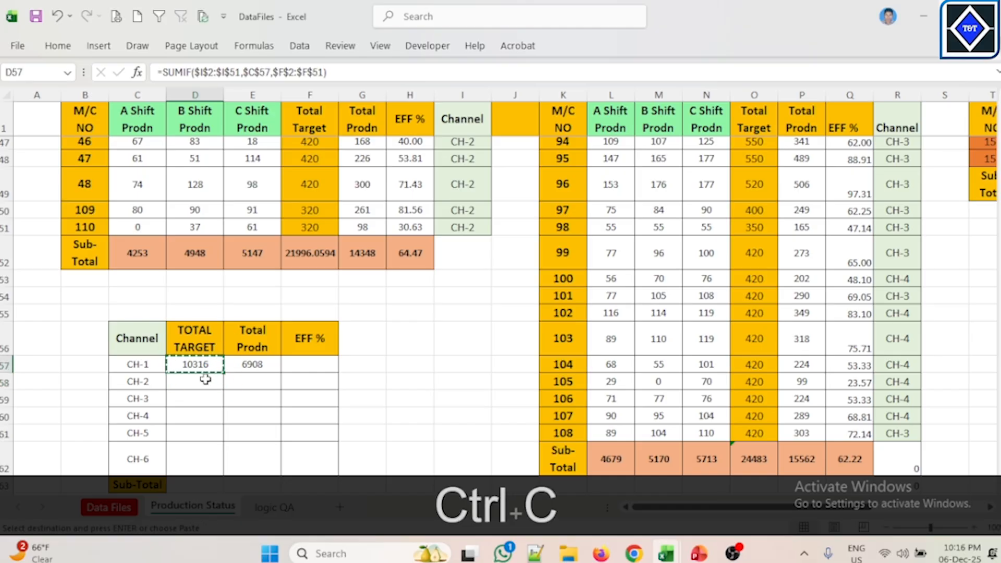
{"action": "key", "text": "Escape"}
Step: Copy the CH-1 TOTAL TARGET formula text and paste it into CH-2's TOTAL TARGET cell
{"action": "left_click", "coordinate": [205, 367]}
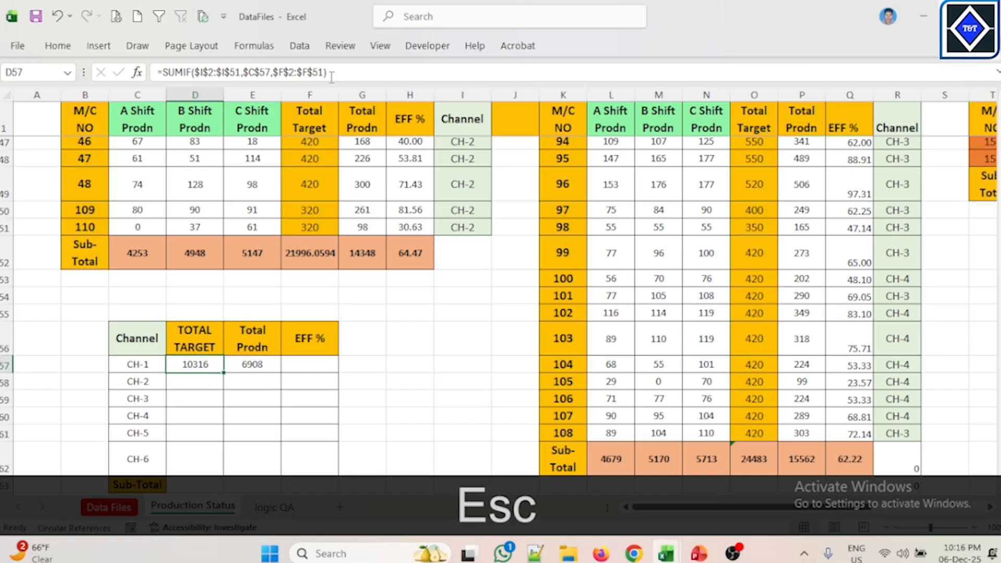
{"action": "left_click_drag", "start_coordinate": [338, 73], "coordinate": [107, 73]}
{"action": "key", "text": "ctrl+c"}
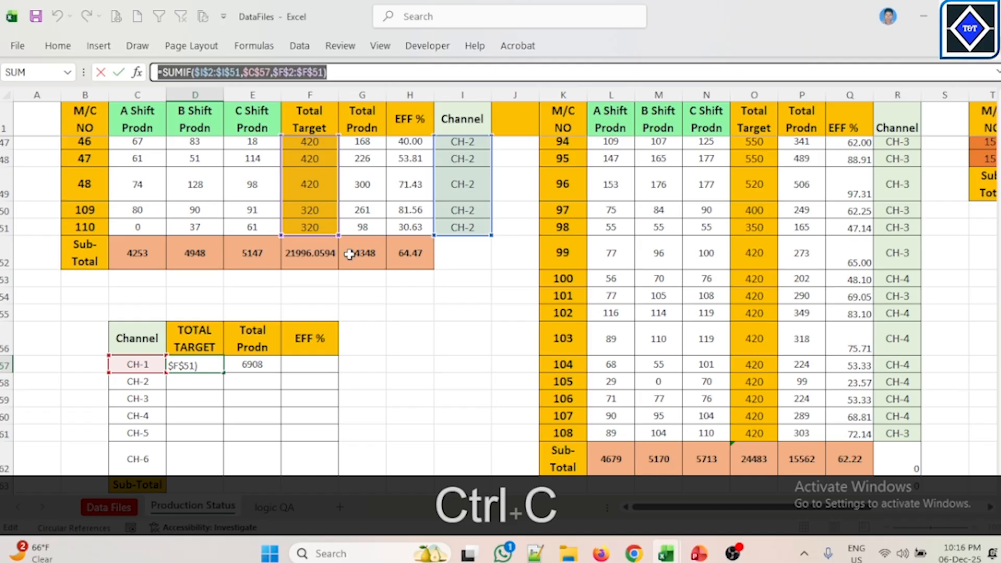
{"action": "key", "text": "Escape"}
{"action": "left_click", "coordinate": [194, 386]}
{"action": "key", "text": "ctrl+v"}
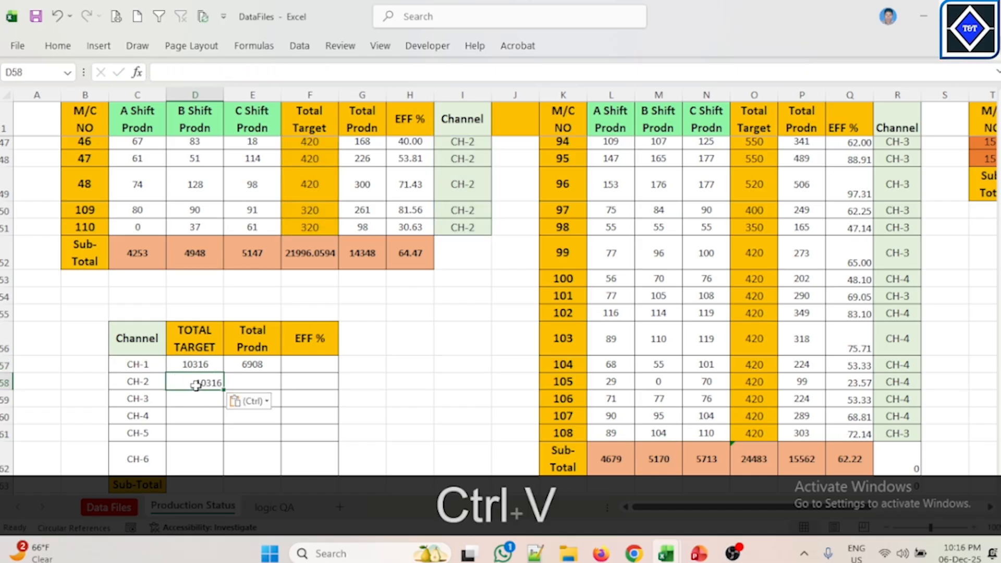
Step: Try to append 8 to the pasted CH-2 formula, accepting the suggested correction
{"action": "key", "text": "Right"}
{"action": "left_click", "coordinate": [205, 382]}
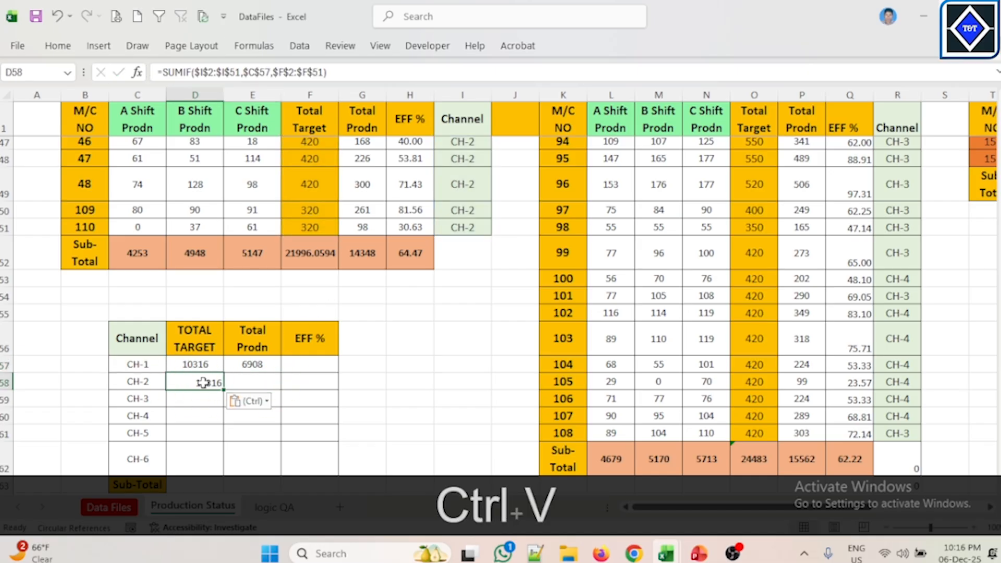
{"action": "left_click", "coordinate": [143, 383]}
{"action": "left_click", "coordinate": [201, 382]}
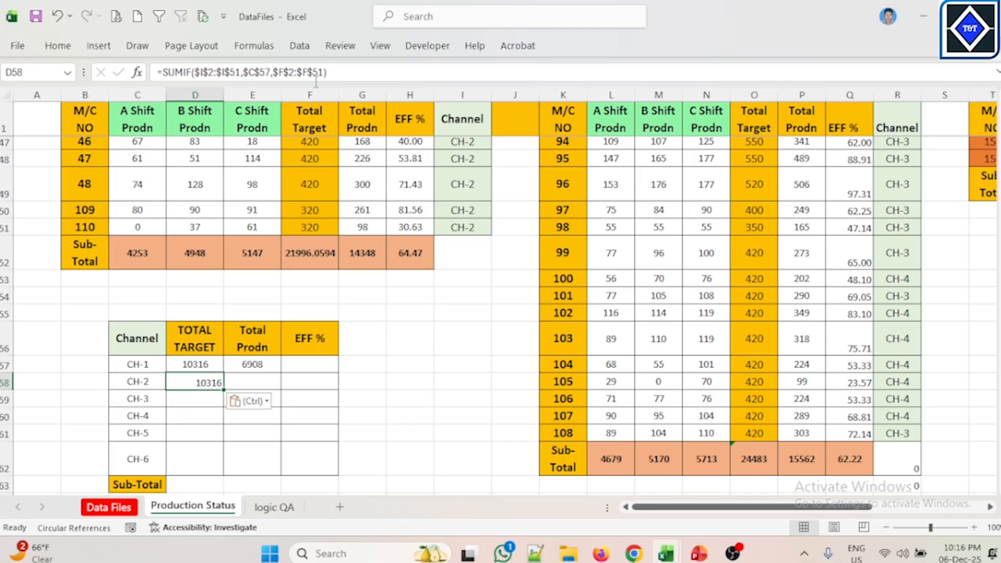
{"action": "left_click", "coordinate": [268, 72]}
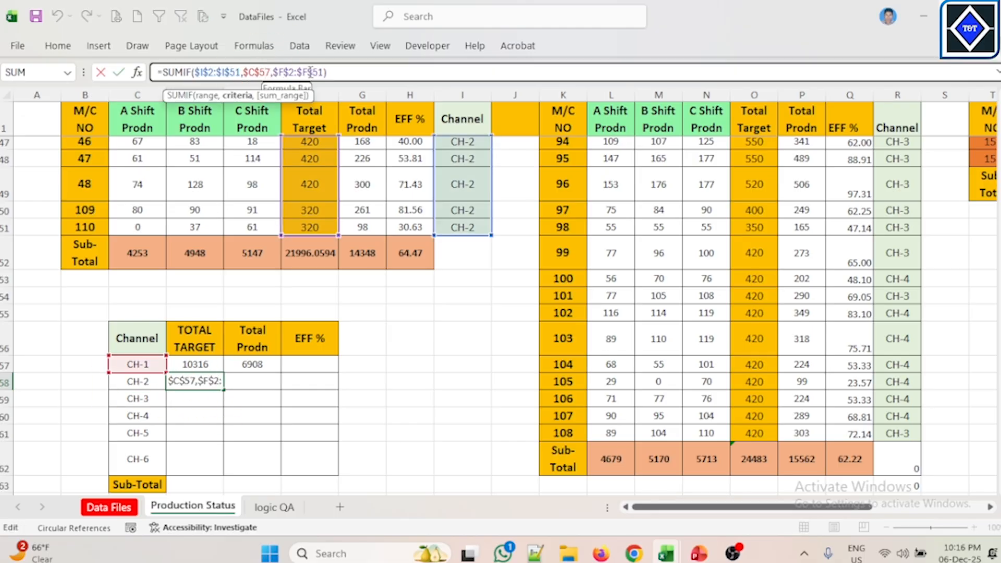
{"action": "key", "text": "End"}
{"action": "type", "text": "8"}
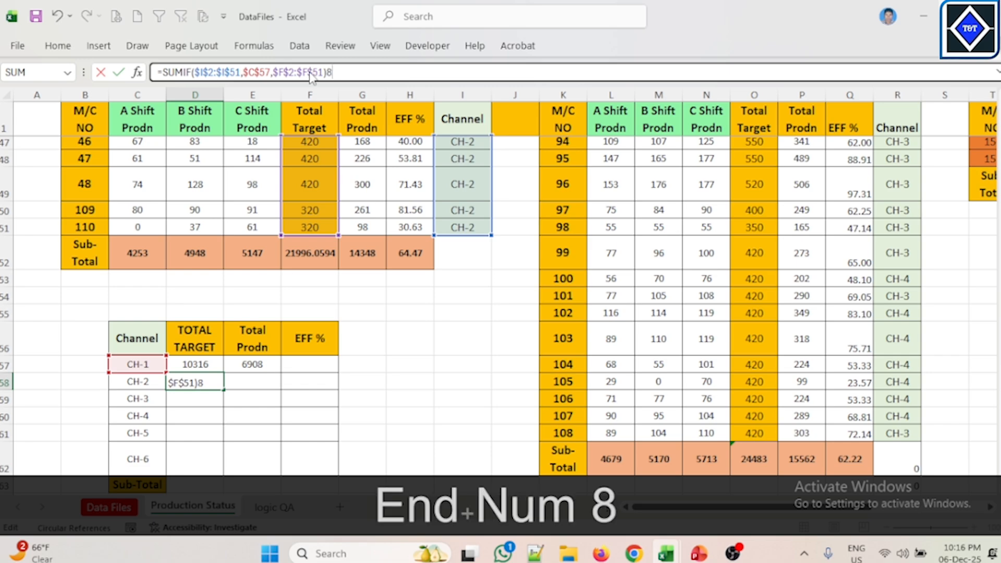
{"action": "key", "text": "Return"}
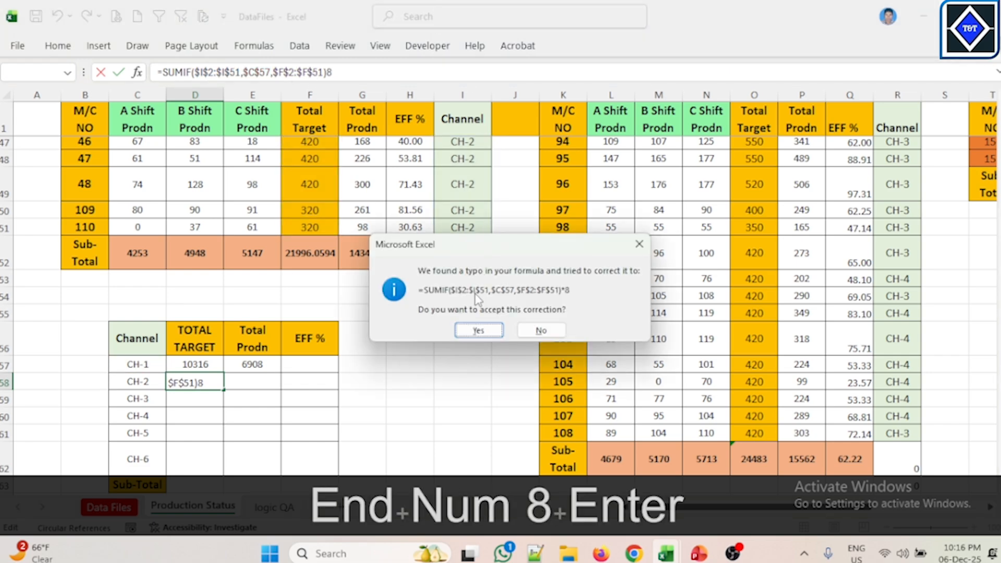
{"action": "left_click", "coordinate": [478, 330]}
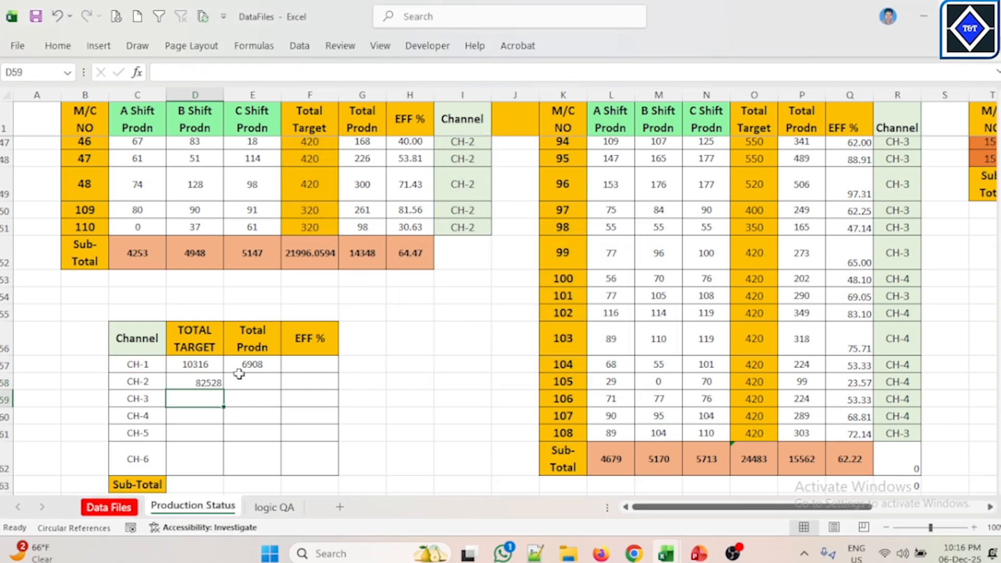
Step: Inspect the CH-2 TOTAL TARGET formula, then clear that cell
{"action": "left_click", "coordinate": [180, 380]}
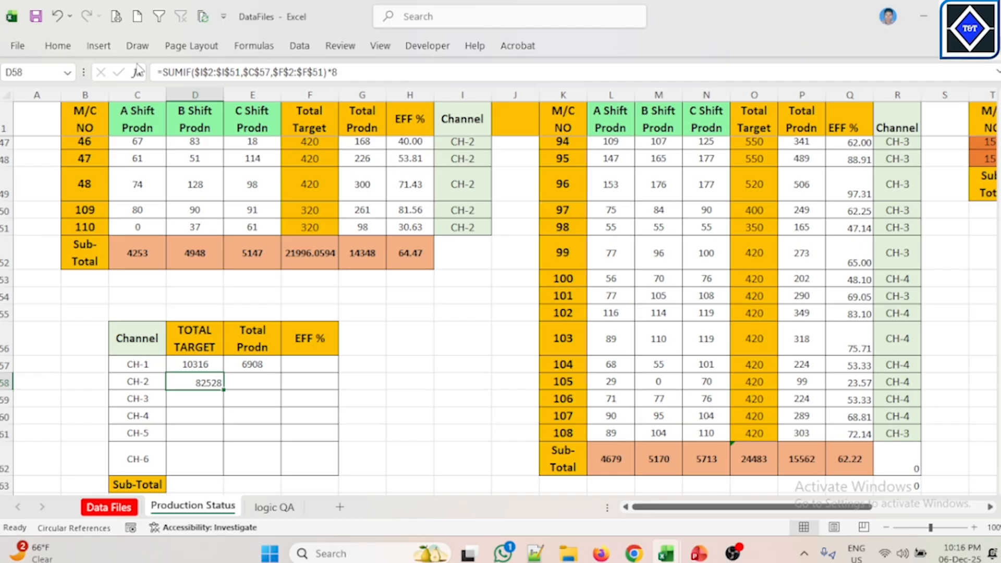
{"action": "left_click", "coordinate": [58, 46]}
{"action": "left_click", "coordinate": [294, 98]}
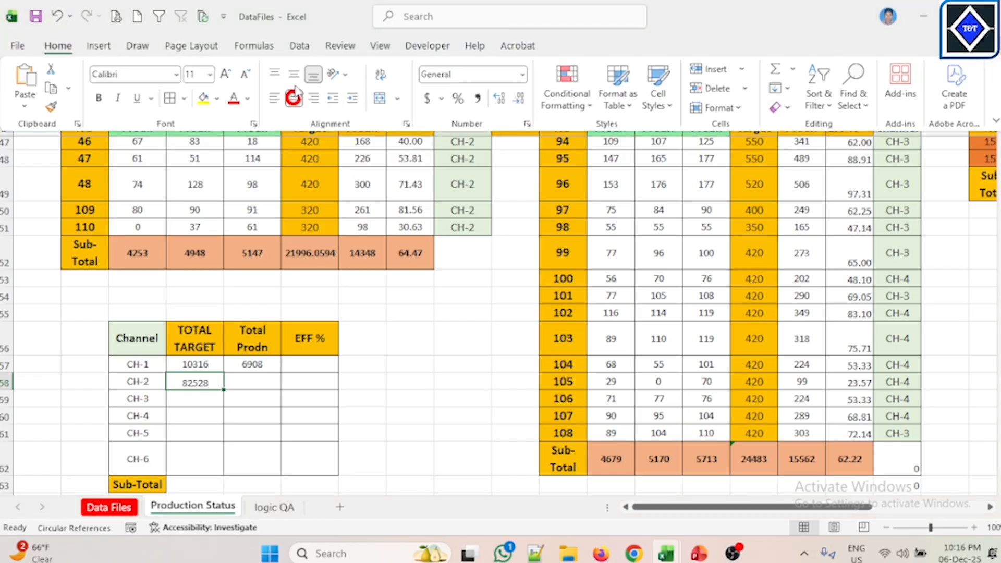
{"action": "left_click", "coordinate": [445, 319]}
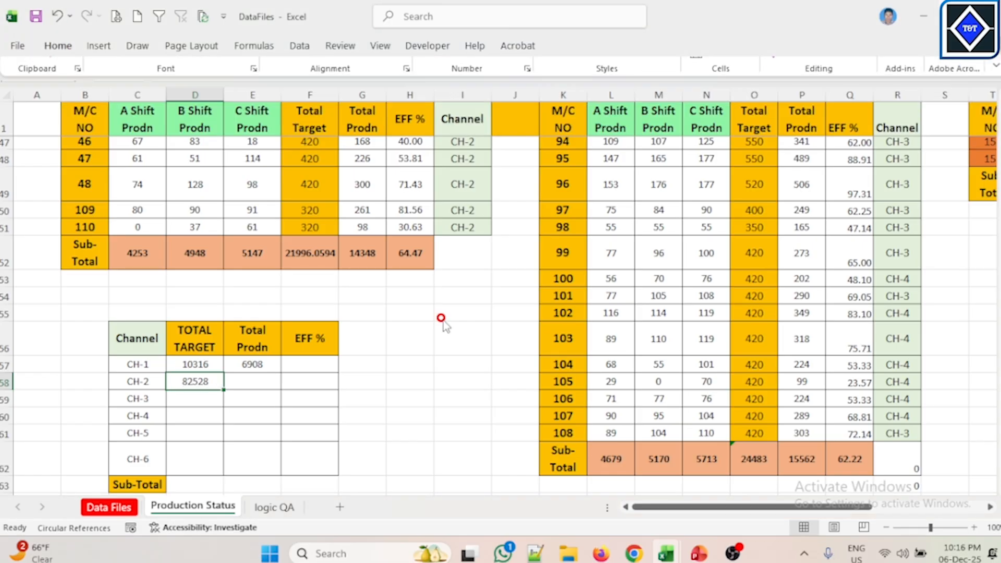
{"action": "double_click", "coordinate": [201, 383]}
{"action": "scroll", "coordinate": [436, 277], "scroll_direction": "up", "scroll_amount": 15}
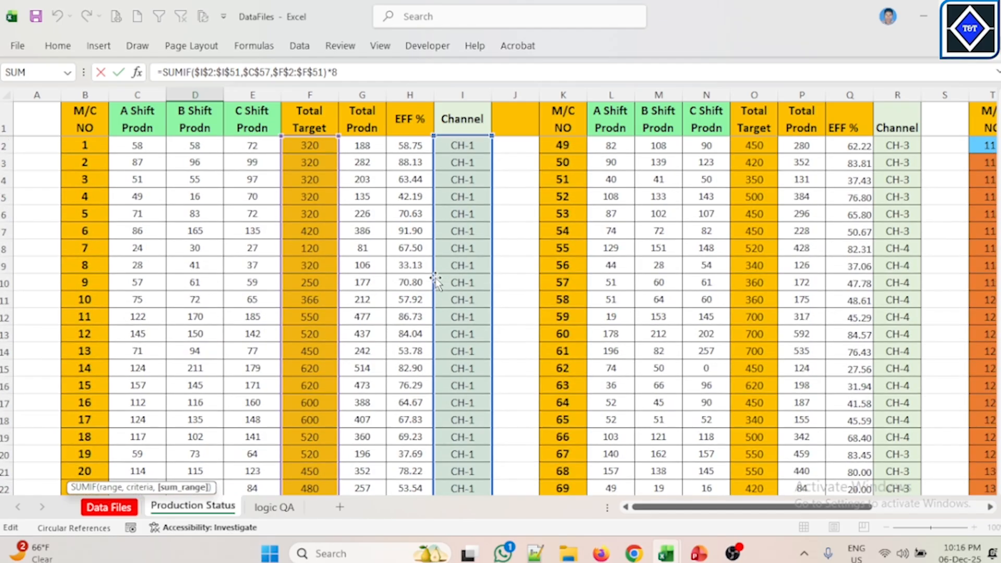
{"action": "scroll", "coordinate": [436, 282], "scroll_direction": "down", "scroll_amount": 16}
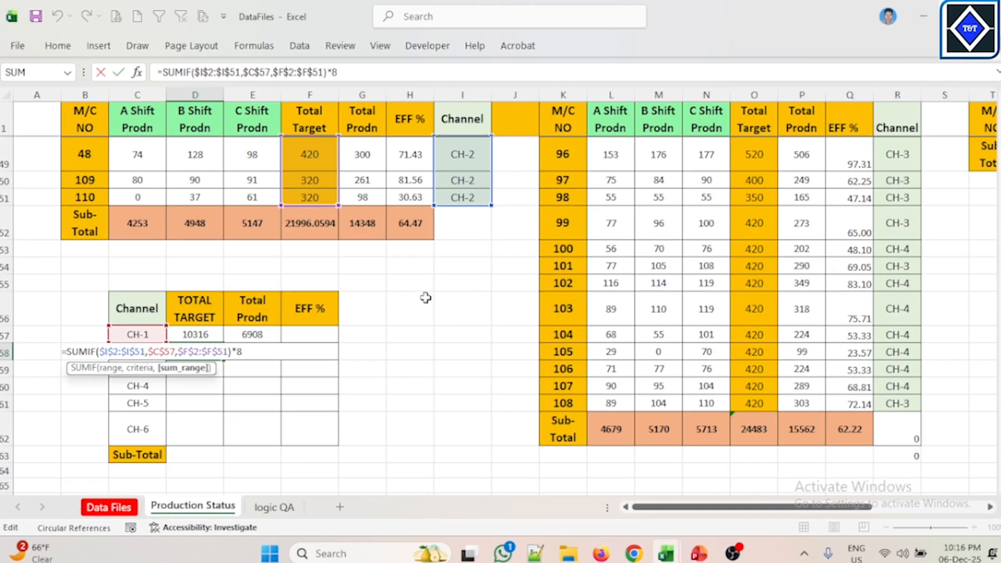
{"action": "key", "text": "Return"}
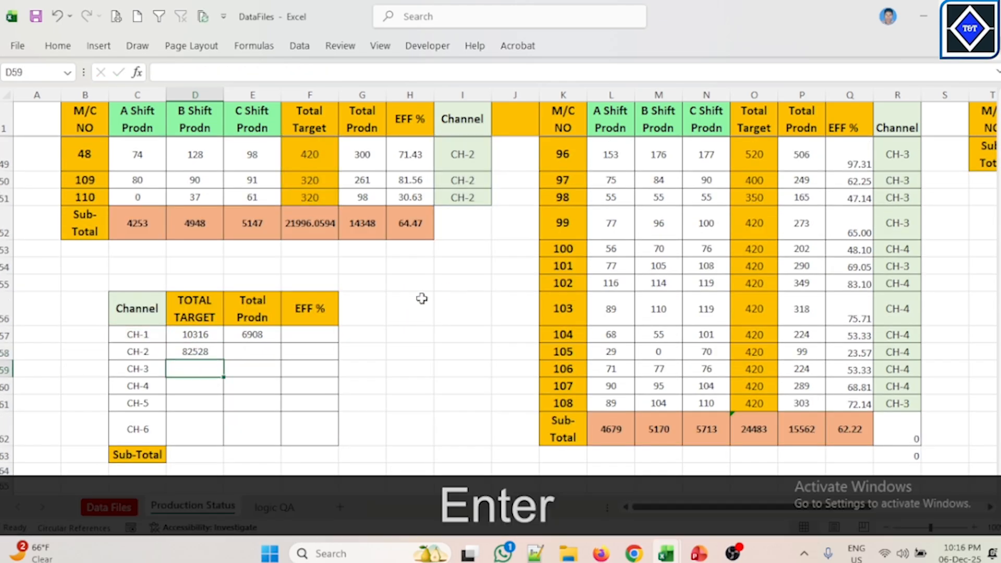
{"action": "left_click", "coordinate": [196, 354]}
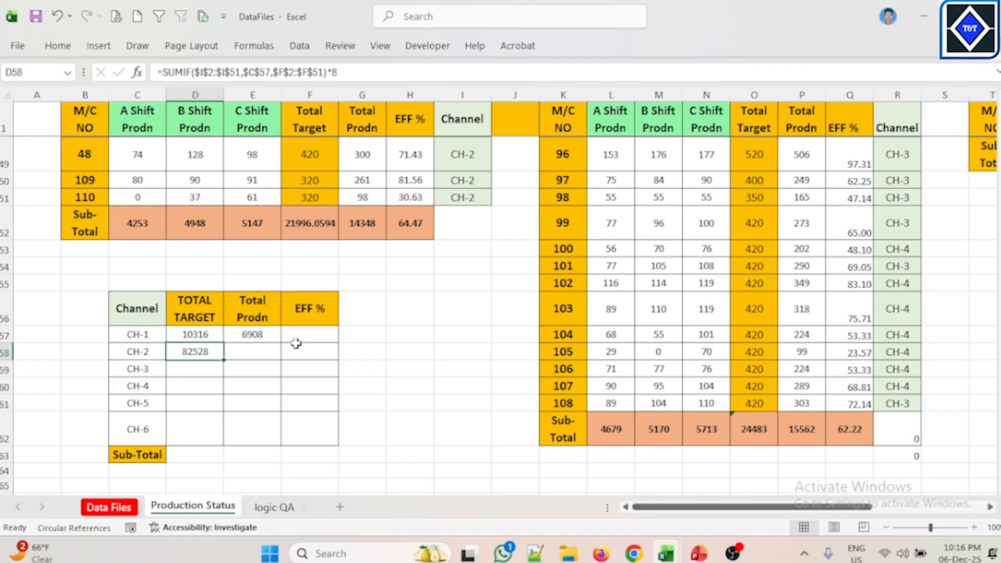
{"action": "left_click", "coordinate": [451, 331]}
{"action": "left_click", "coordinate": [218, 358]}
{"action": "key", "text": "Delete"}
{"action": "left_click", "coordinate": [285, 353]}
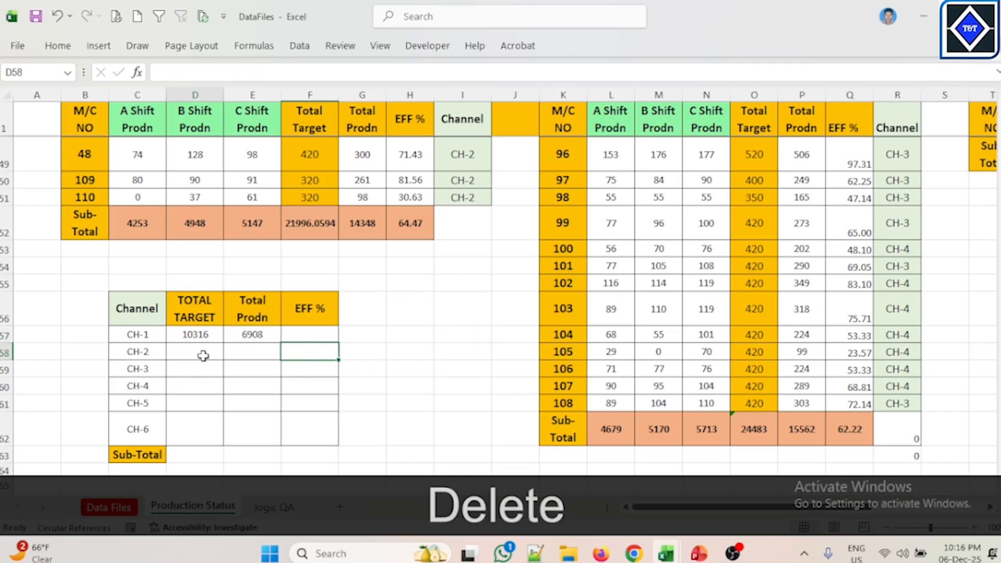
Step: Start a SUMIF formula in CH-2's TOTAL TARGET cell with the absolute Channel range $I$2:$I$51 as range
{"action": "left_click", "coordinate": [201, 353]}
{"action": "type", "text": "=SUM"}
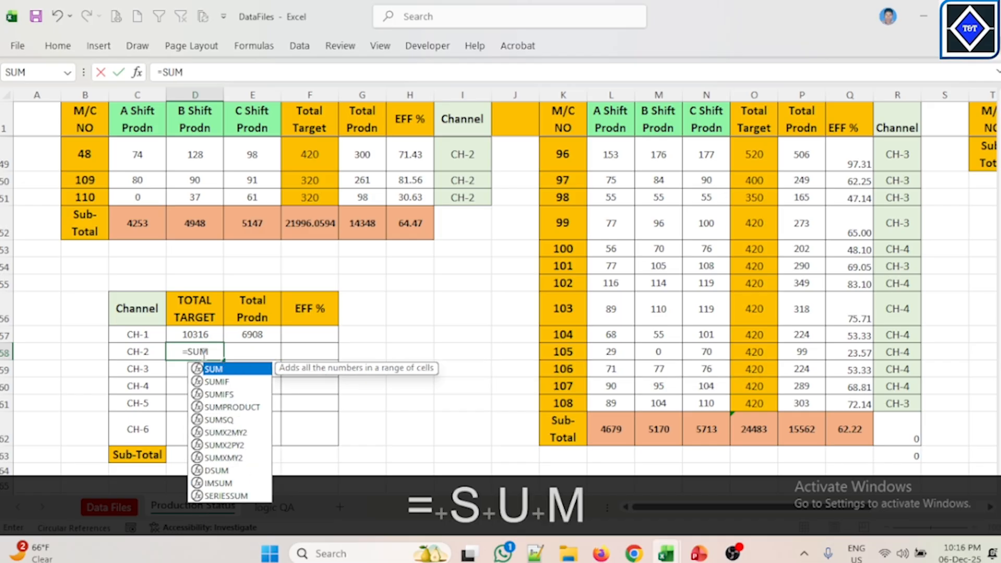
{"action": "key", "text": "Down"}
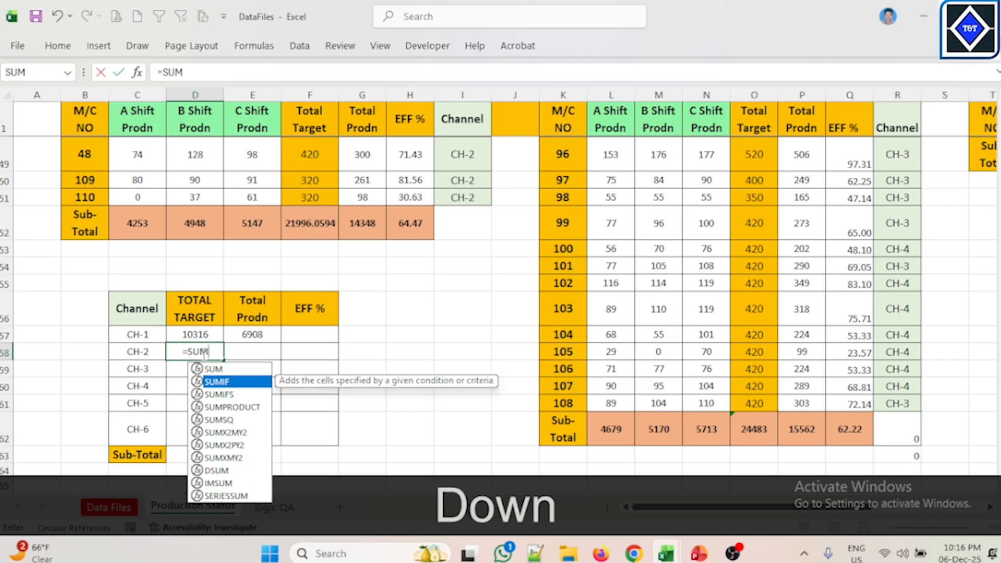
{"action": "key", "text": "Tab"}
{"action": "scroll", "coordinate": [225, 352], "scroll_direction": "up", "scroll_amount": 15}
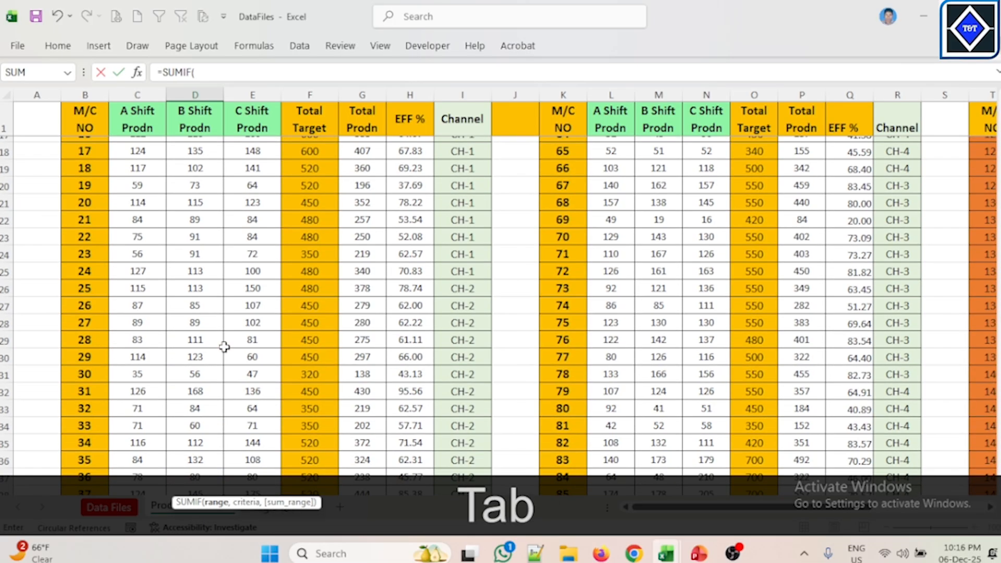
{"action": "left_click_drag", "start_coordinate": [485, 148], "coordinate": [468, 432]}
{"action": "key", "text": "F4"}
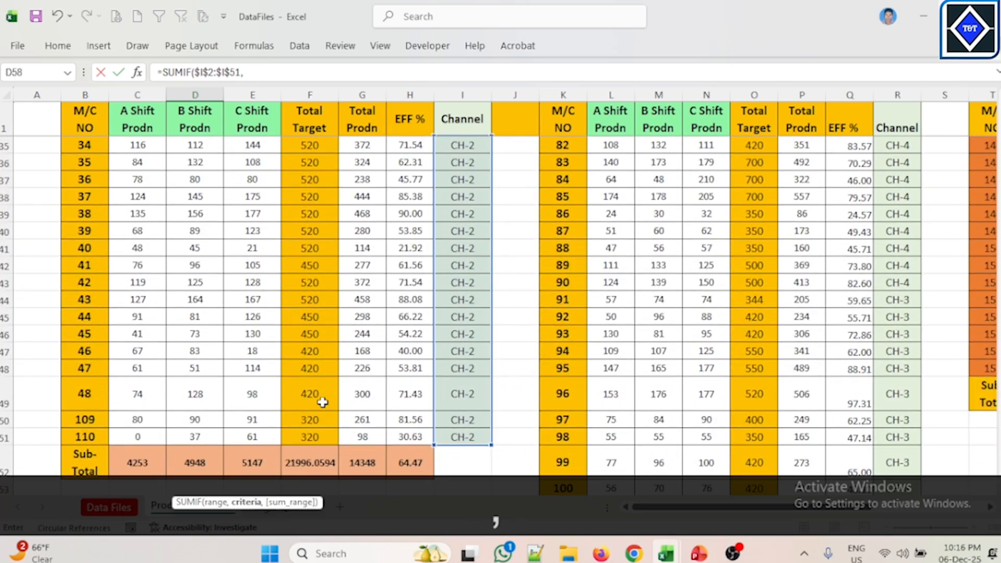
{"action": "type", "text": ","}
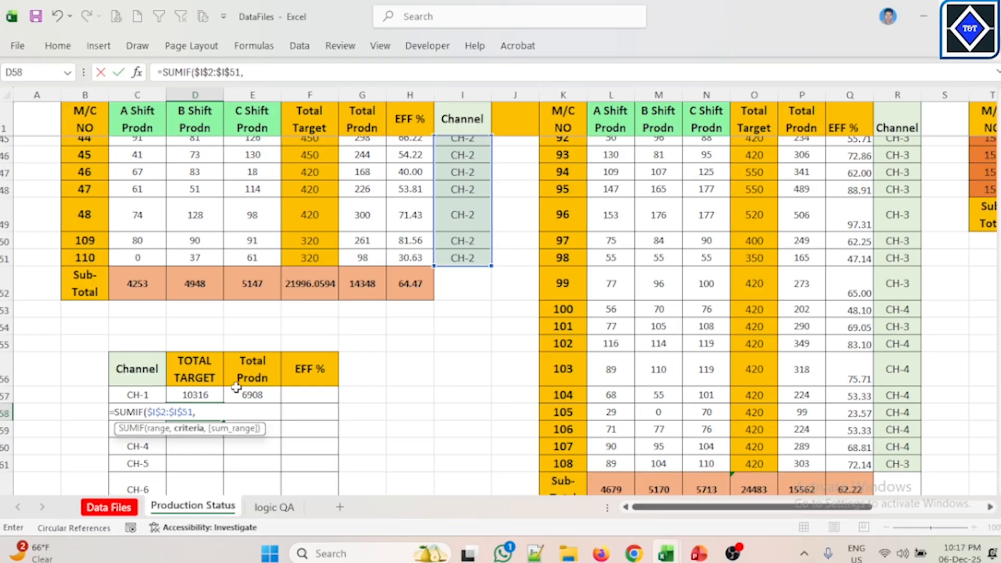
{"action": "type", "text": "C"}
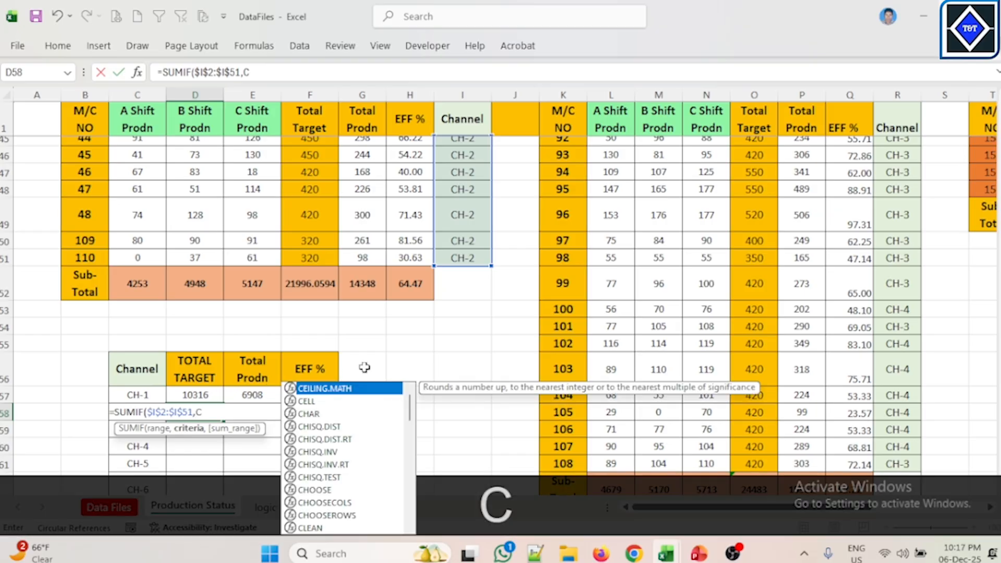
{"action": "type", "text": "58"}
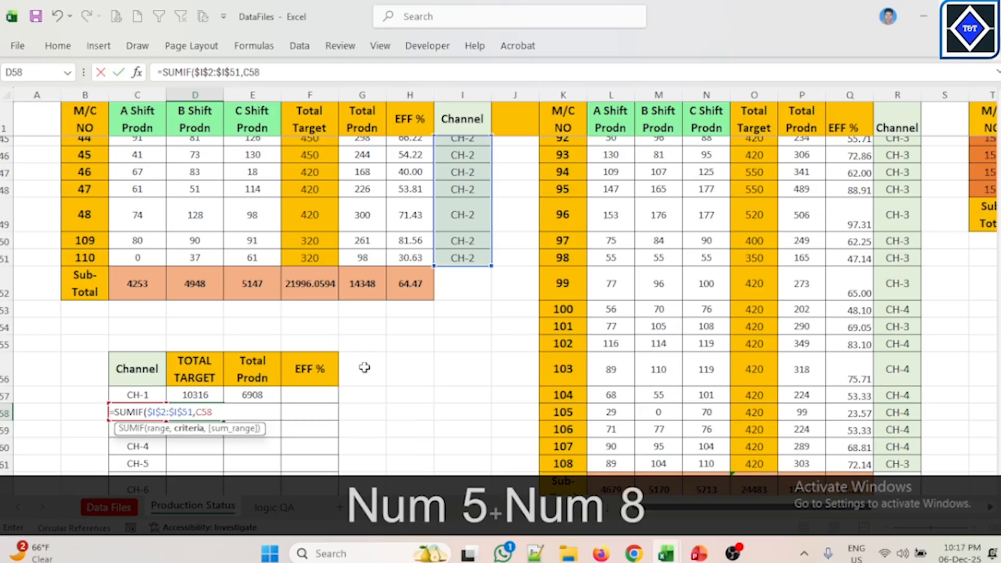
{"action": "type", "text": ","}
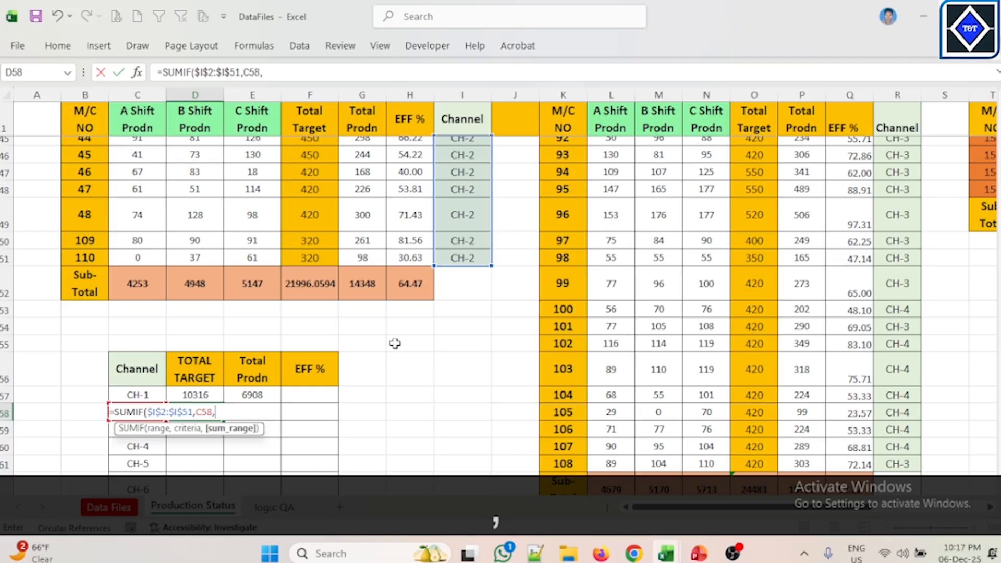
Step: Complete the formula with criteria C58 and sum range $F$2:$F$51 from Total Target, and enter it
{"action": "scroll", "coordinate": [375, 292], "scroll_direction": "up", "scroll_amount": 15}
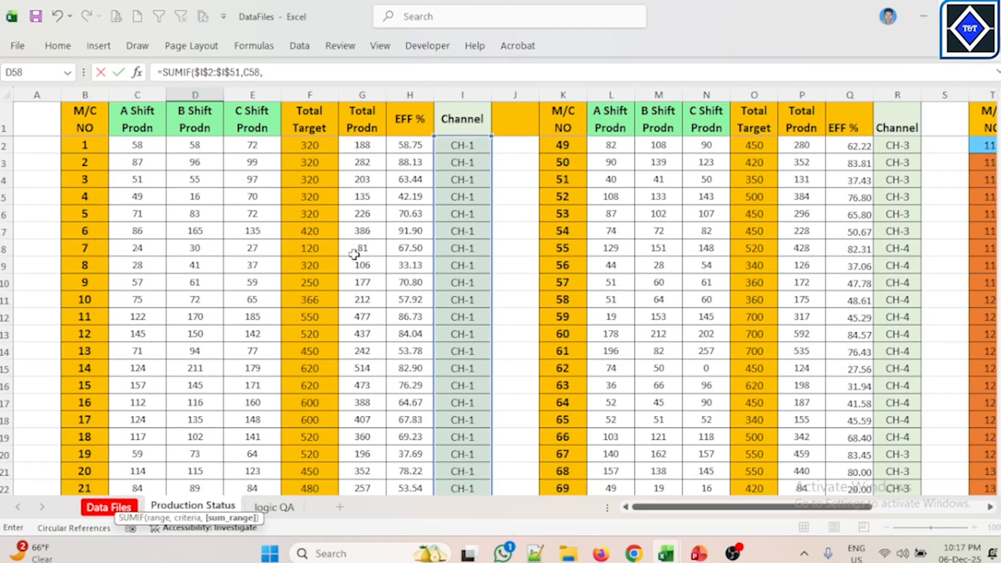
{"action": "left_click_drag", "start_coordinate": [313, 148], "coordinate": [334, 415]}
{"action": "key", "text": "F4"}
{"action": "type", "text": ")"}
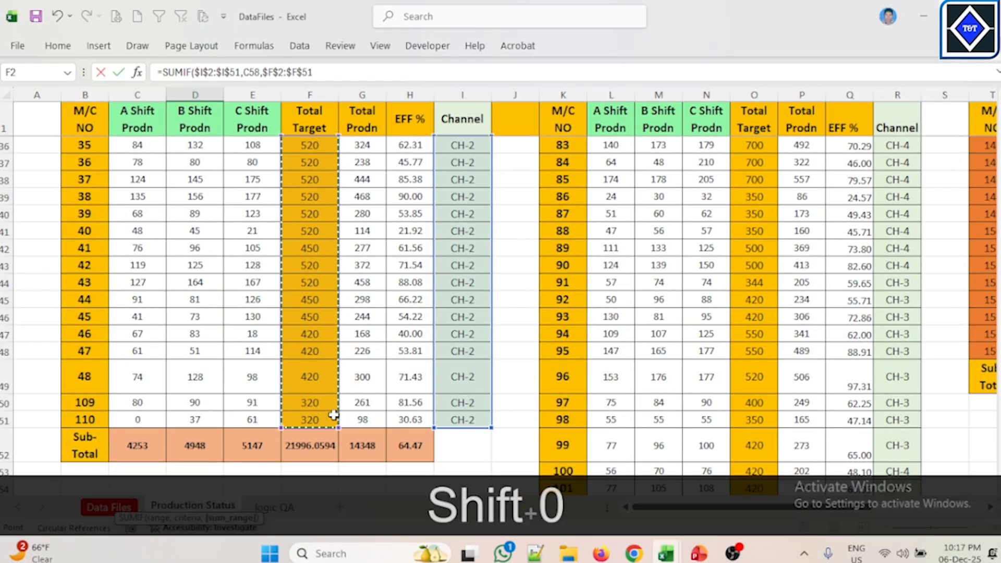
{"action": "key", "text": "Return"}
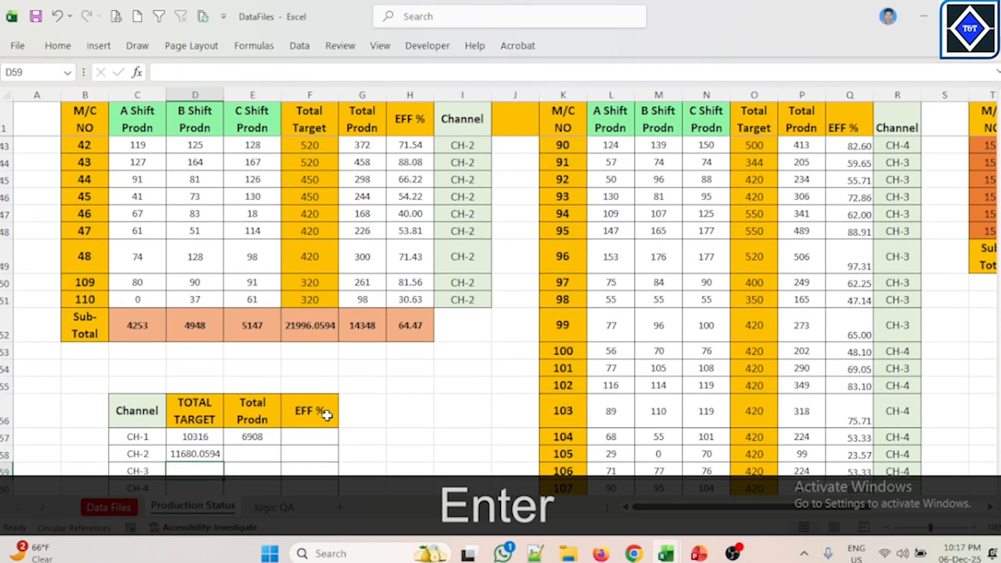
Step: Reduce CH-2's TOTAL TARGET value to zero decimal places
{"action": "scroll", "coordinate": [327, 416], "scroll_direction": "down", "scroll_amount": 3}
{"action": "left_click", "coordinate": [200, 319]}
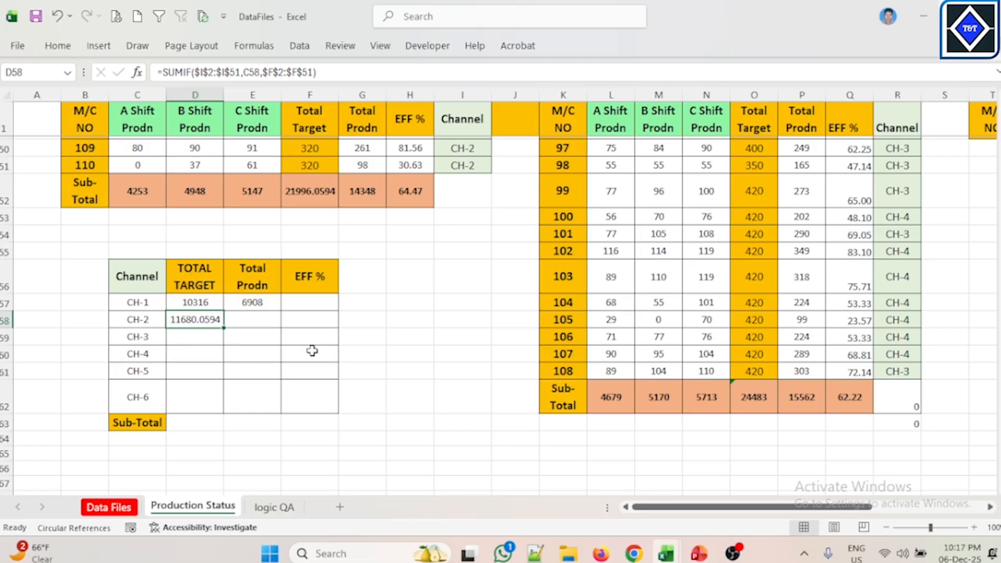
{"action": "left_click", "coordinate": [59, 47]}
{"action": "left_click", "coordinate": [519, 99]}
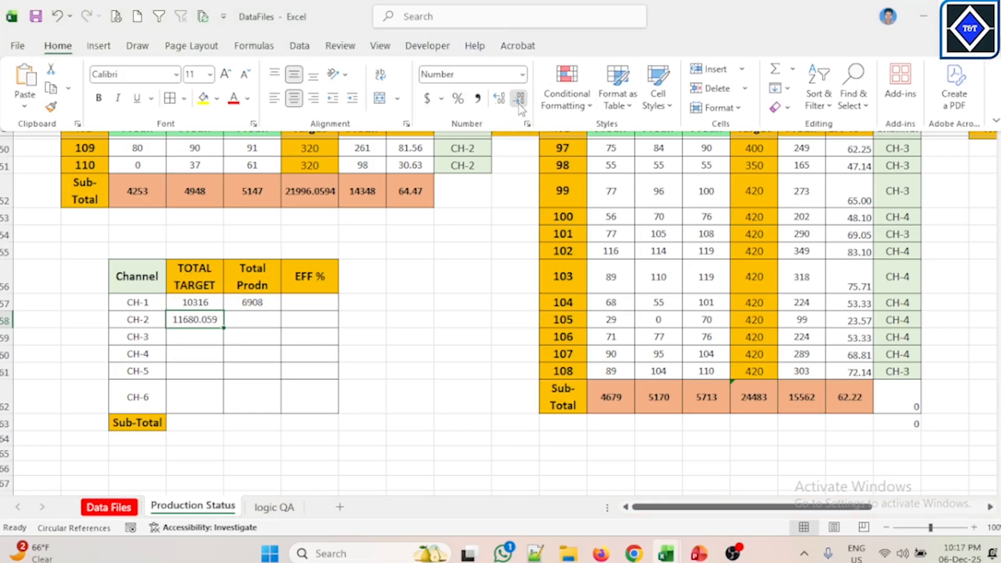
{"action": "left_click", "coordinate": [519, 105]}
{"action": "left_click", "coordinate": [519, 104]}
{"action": "left_click", "coordinate": [519, 104]}
{"action": "left_click", "coordinate": [365, 351]}
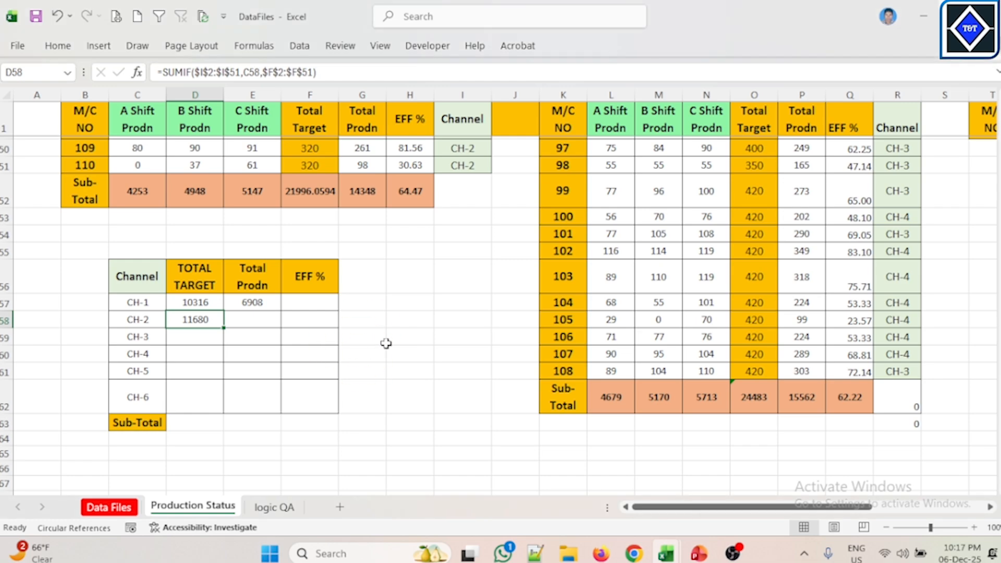
Step: Copy the CH-2 TOTAL TARGET formula text and paste it into CH-2's Total Prodn cell
{"action": "left_click", "coordinate": [258, 324]}
{"action": "left_click", "coordinate": [214, 321]}
{"action": "triple_click", "coordinate": [329, 70]}
{"action": "key", "text": "ctrl+c"}
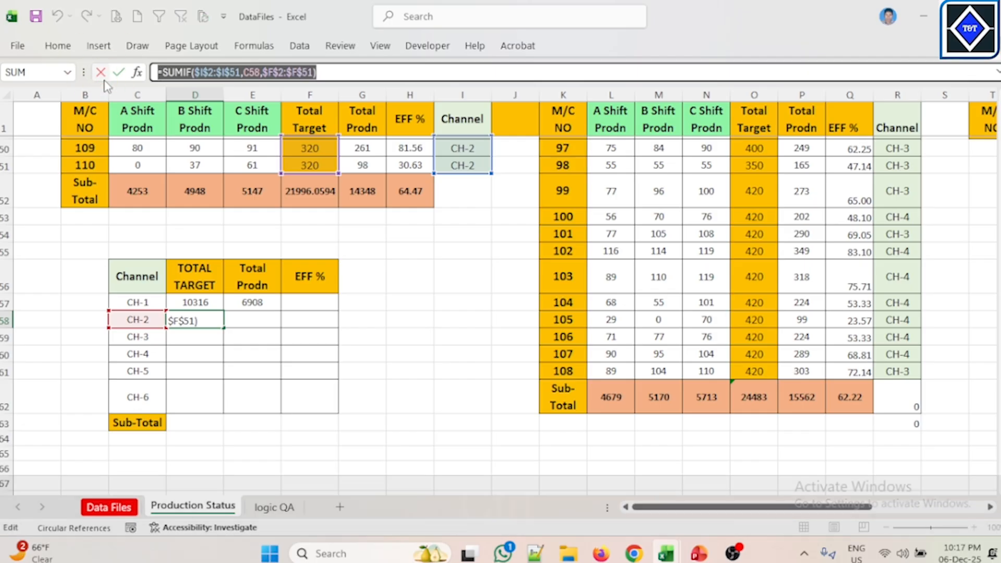
{"action": "key", "text": "Escape"}
{"action": "left_click", "coordinate": [263, 320]}
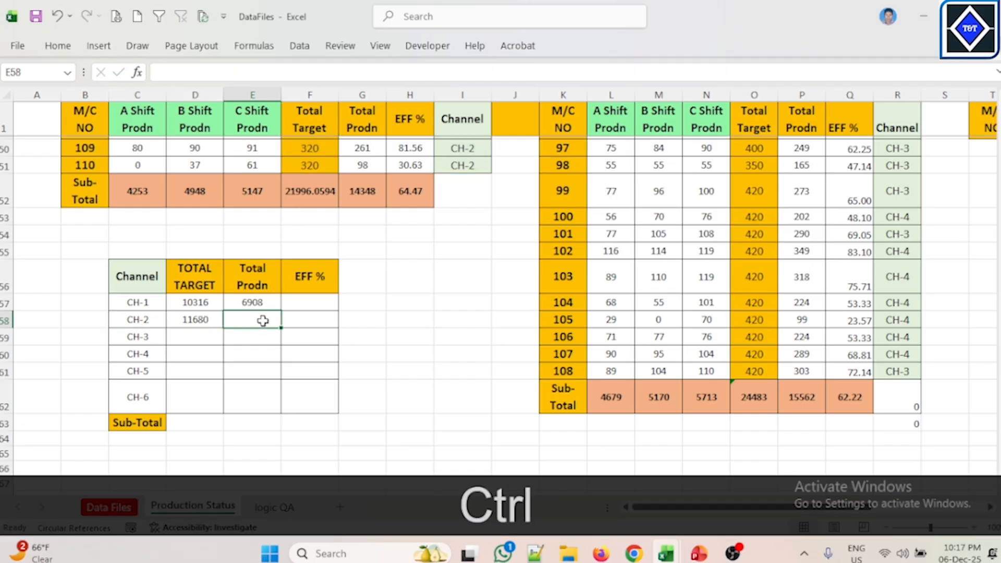
{"action": "key", "text": "ctrl+v"}
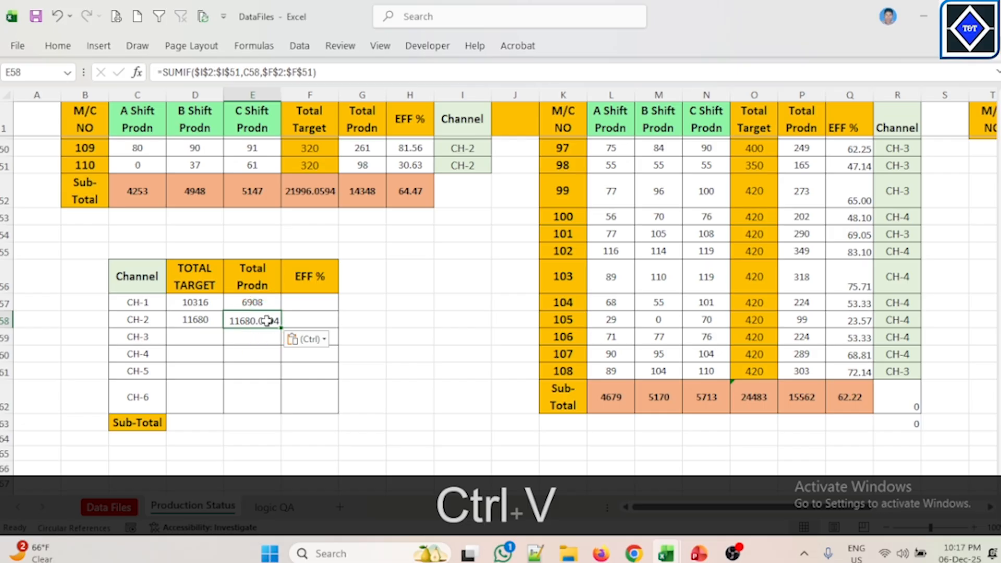
{"action": "left_click", "coordinate": [273, 72]}
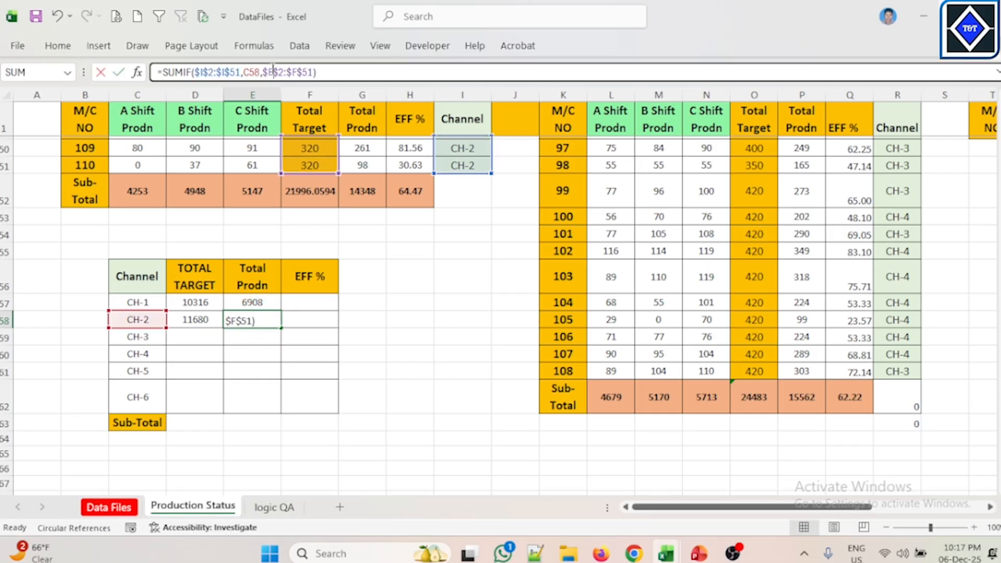
Step: Change the pasted formula's sum range to $G$2:$G$51 and enter it in CH-2's Total Prodn cell
{"action": "key", "text": "BackSpace"}
{"action": "type", "text": "G"}
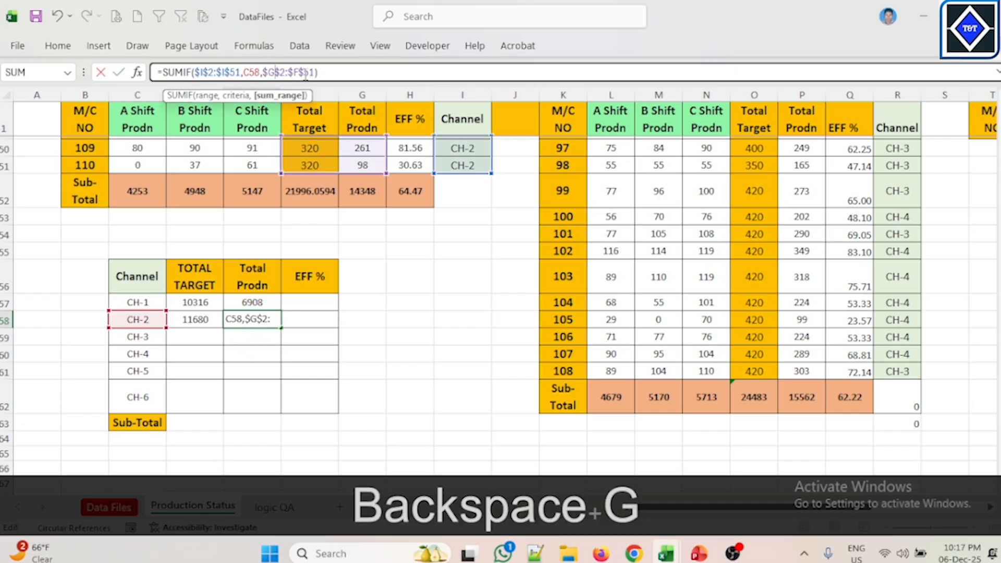
{"action": "left_click", "coordinate": [298, 70]}
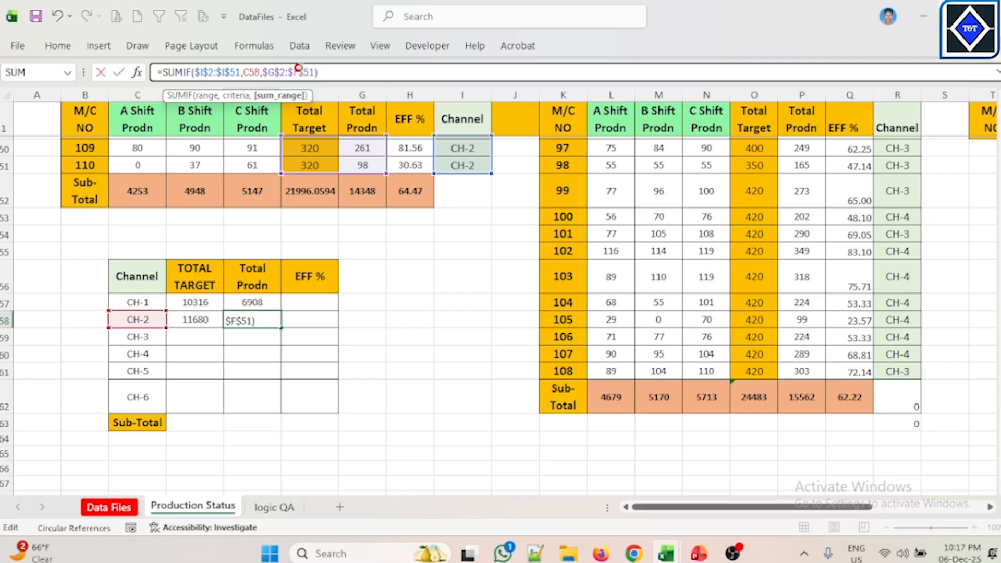
{"action": "key", "text": "BackSpace"}
{"action": "type", "text": "G"}
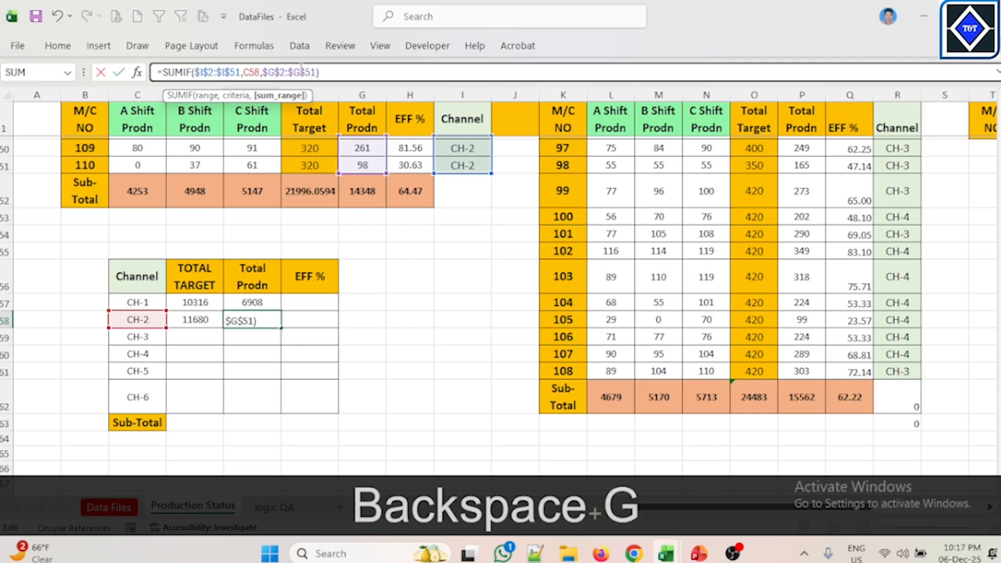
{"action": "key", "text": "Return"}
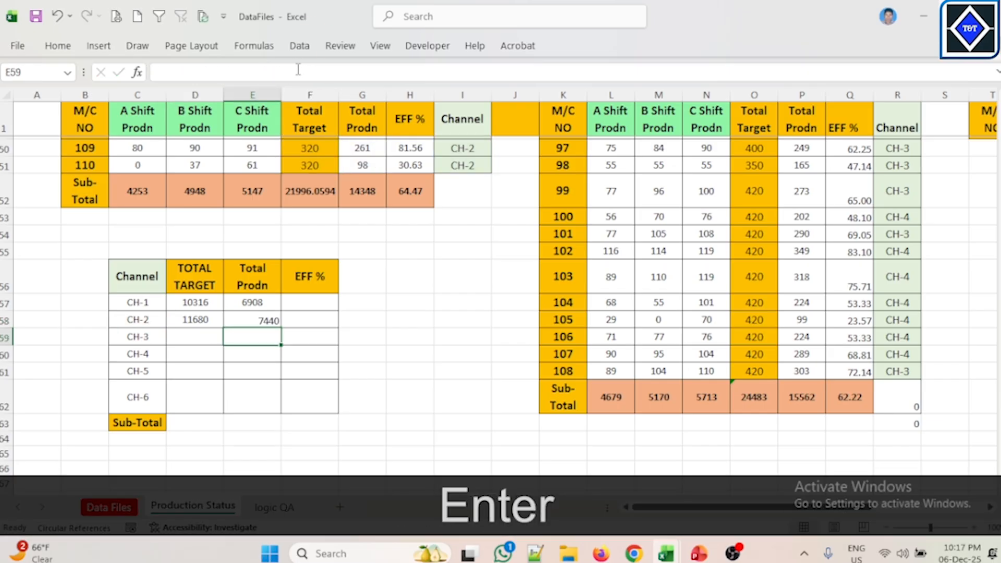
Step: Center-align the CH-2 Total Prodn value in its cell
{"action": "left_click", "coordinate": [259, 322]}
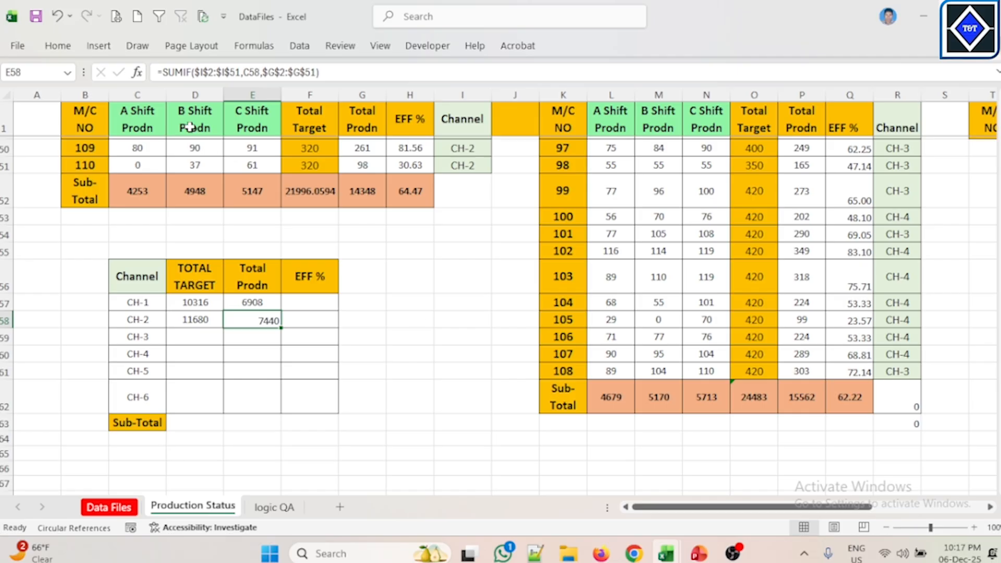
{"action": "left_click", "coordinate": [58, 45]}
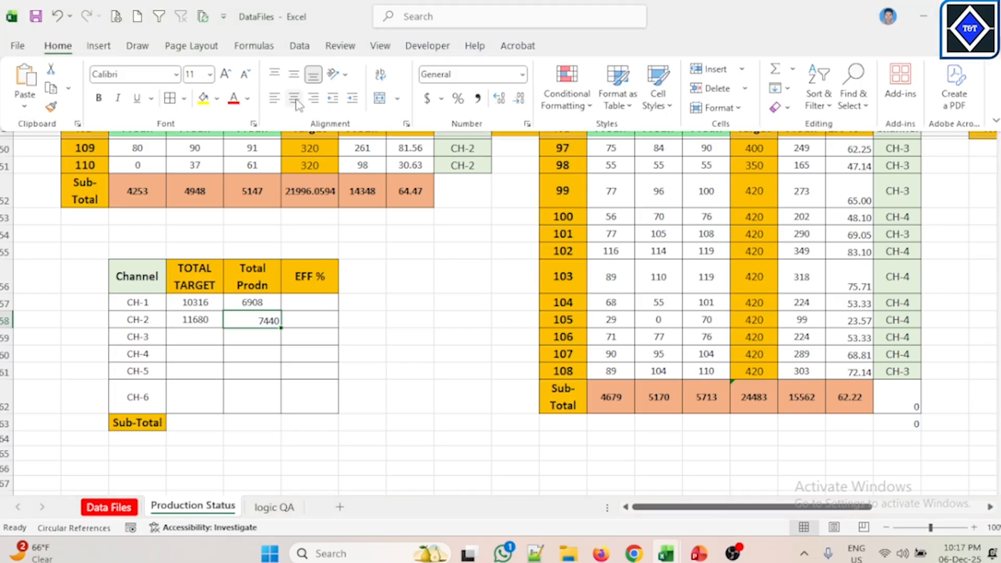
{"action": "left_click", "coordinate": [294, 98]}
{"action": "left_click", "coordinate": [294, 74]}
{"action": "left_click", "coordinate": [404, 294]}
{"action": "left_click", "coordinate": [196, 348]}
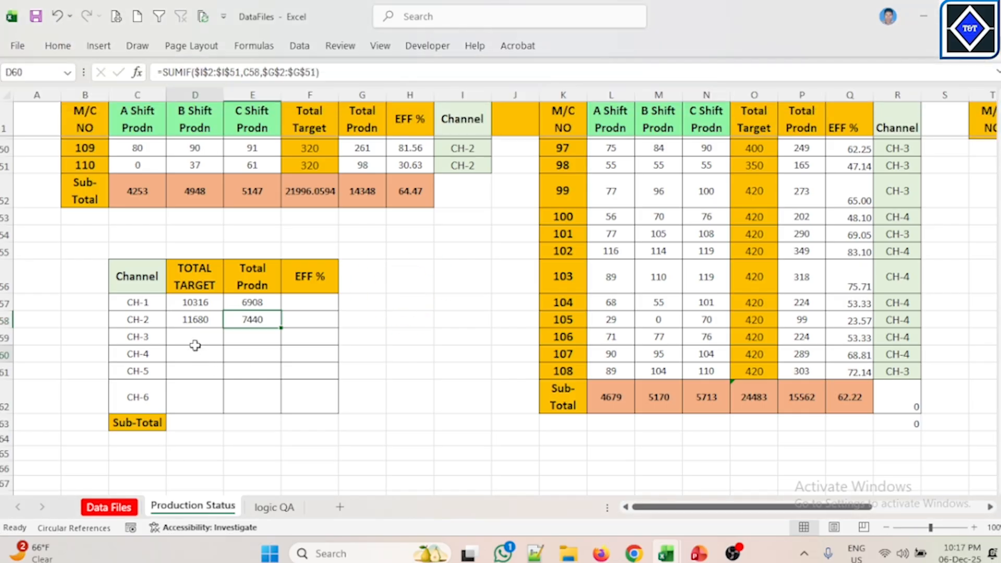
{"action": "left_click", "coordinate": [202, 341]}
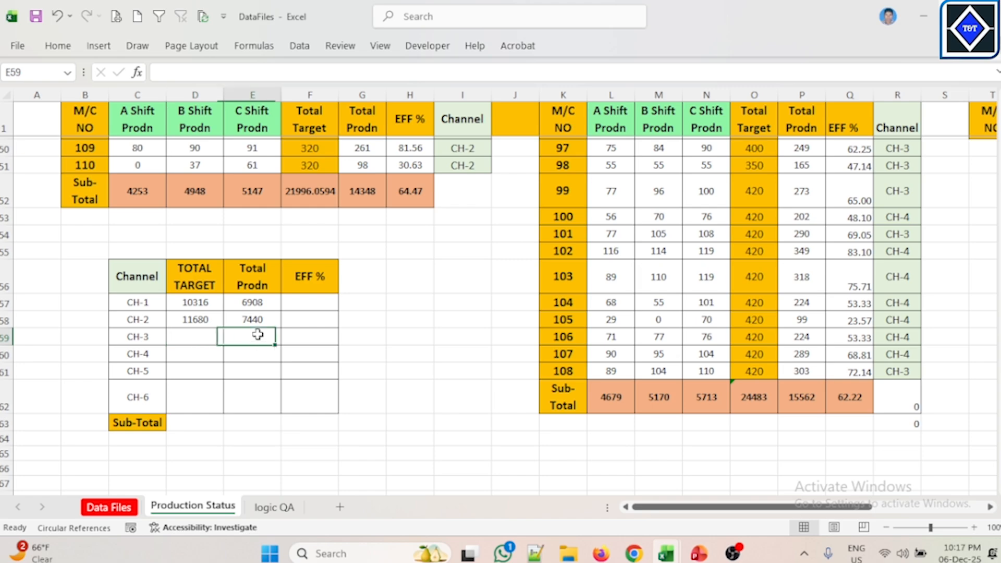
{"action": "left_click", "coordinate": [203, 322]}
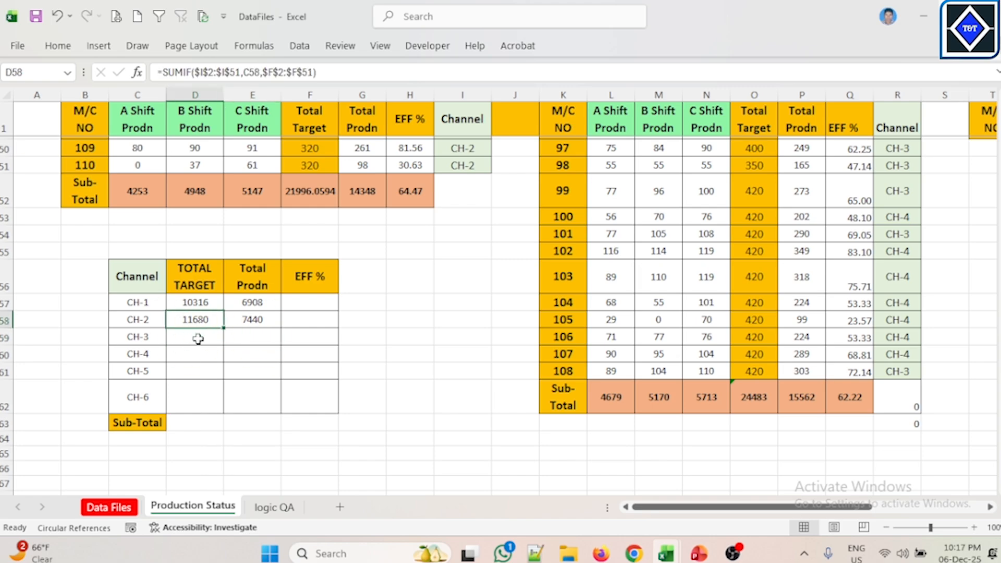
{"action": "left_click", "coordinate": [198, 339]}
{"action": "left_click", "coordinate": [203, 322]}
Step: Start a SUMIF formula in CH-3's TOTAL TARGET cell with the absolute Channel range $R$2:$R$61 as range
{"action": "left_click", "coordinate": [192, 340]}
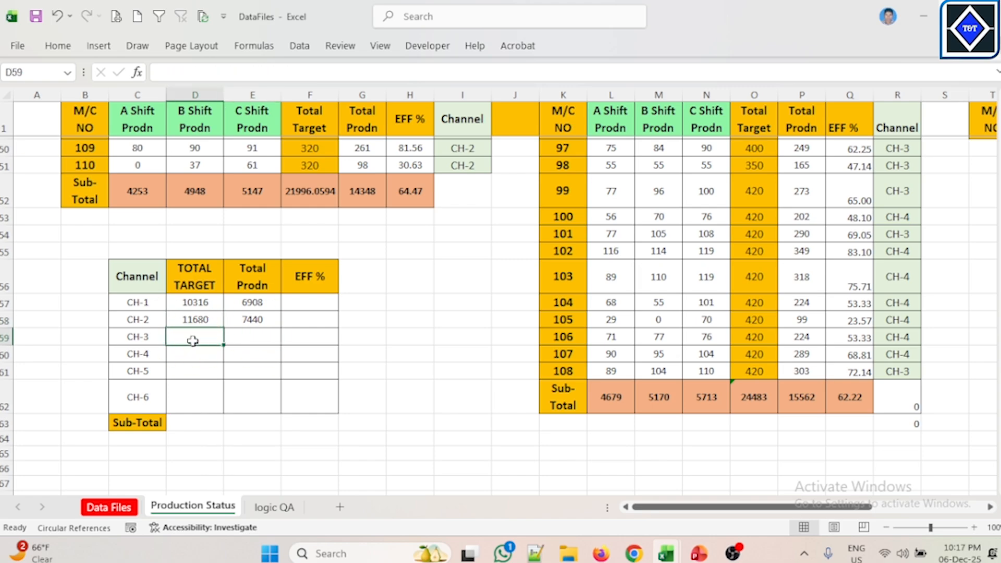
{"action": "type", "text": "=SUM"}
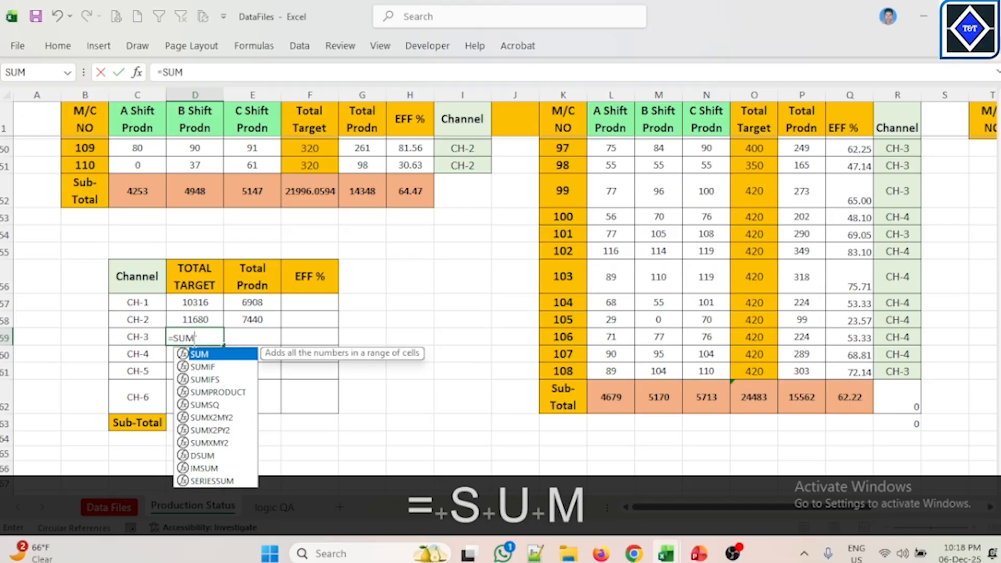
{"action": "key", "text": "Down"}
{"action": "key", "text": "Tab"}
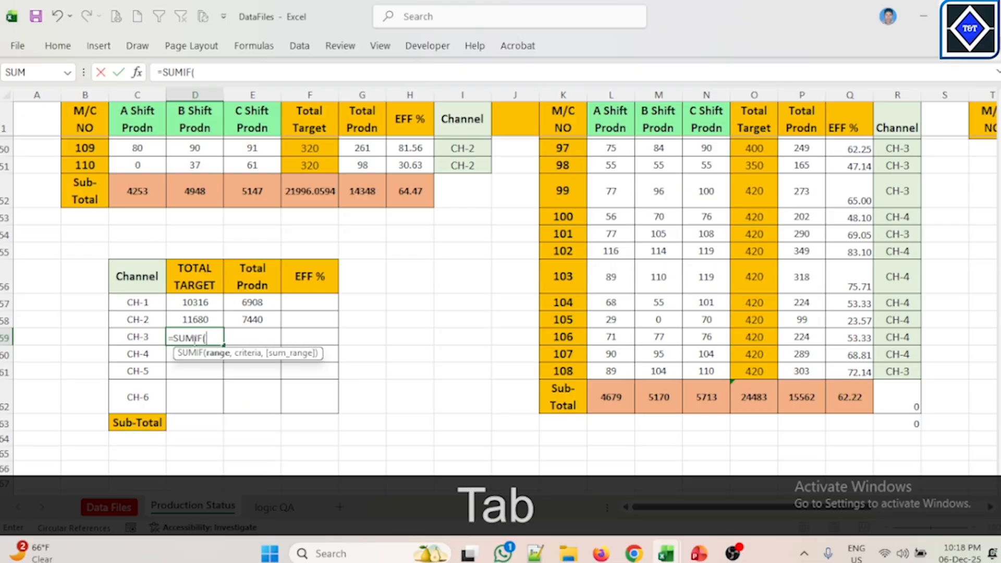
{"action": "scroll", "coordinate": [816, 301], "scroll_direction": "up", "scroll_amount": 16}
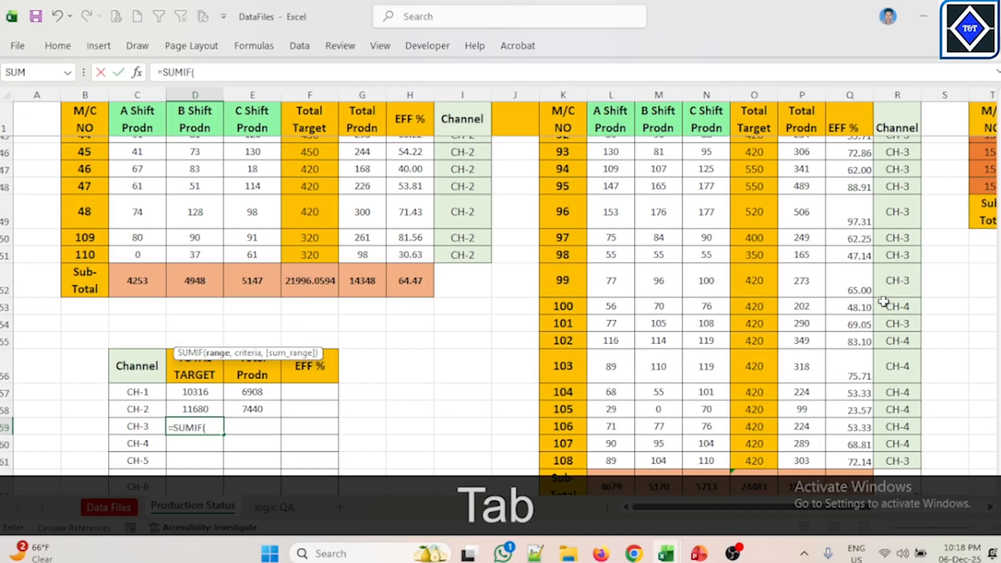
{"action": "left_click_drag", "start_coordinate": [902, 147], "coordinate": [915, 415]}
{"action": "key", "text": "F4"}
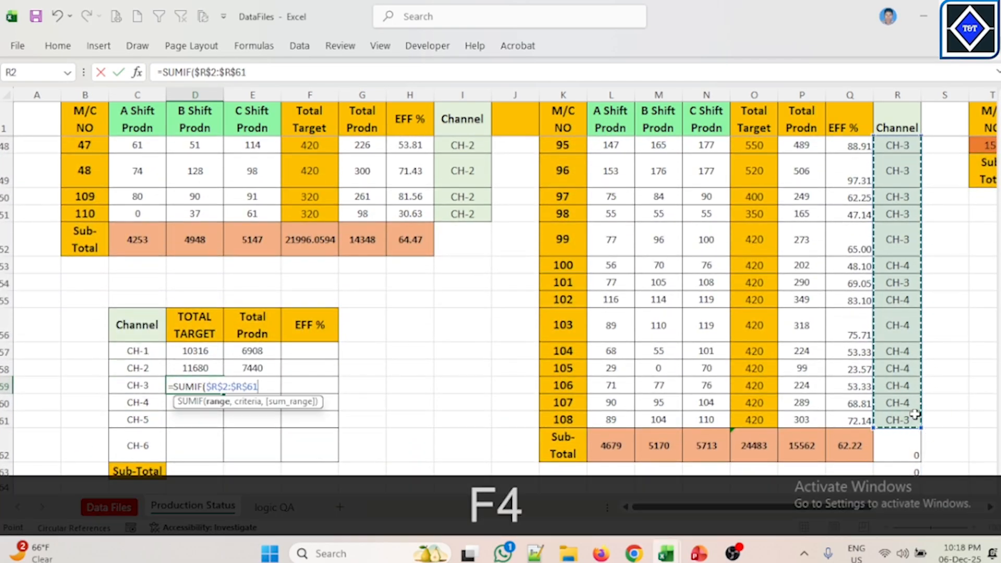
{"action": "type", "text": ","}
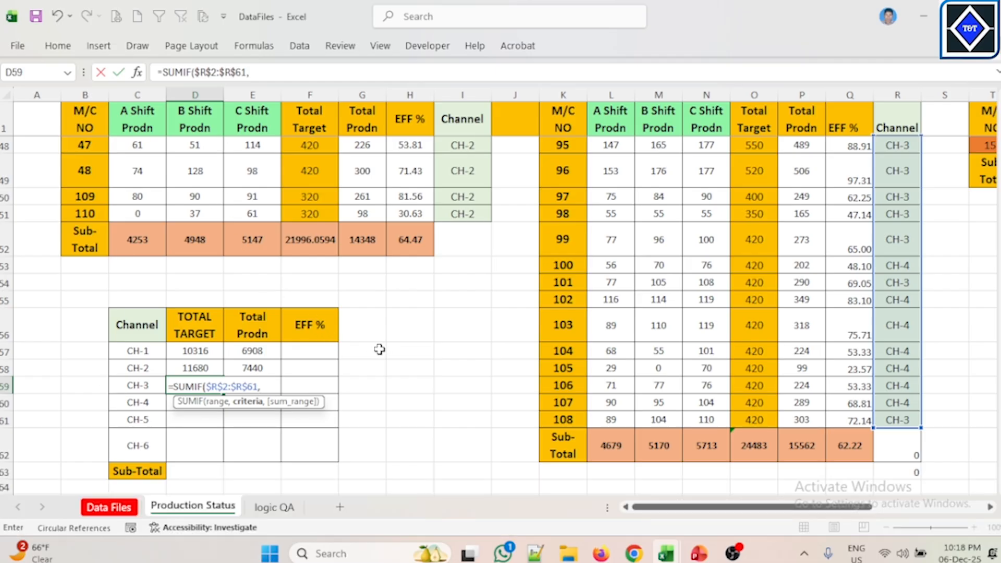
Step: Complete the formula with criteria $C$59 and sum range $O$2:$O$61 from Total Target, and enter it
{"action": "type", "text": "C59"}
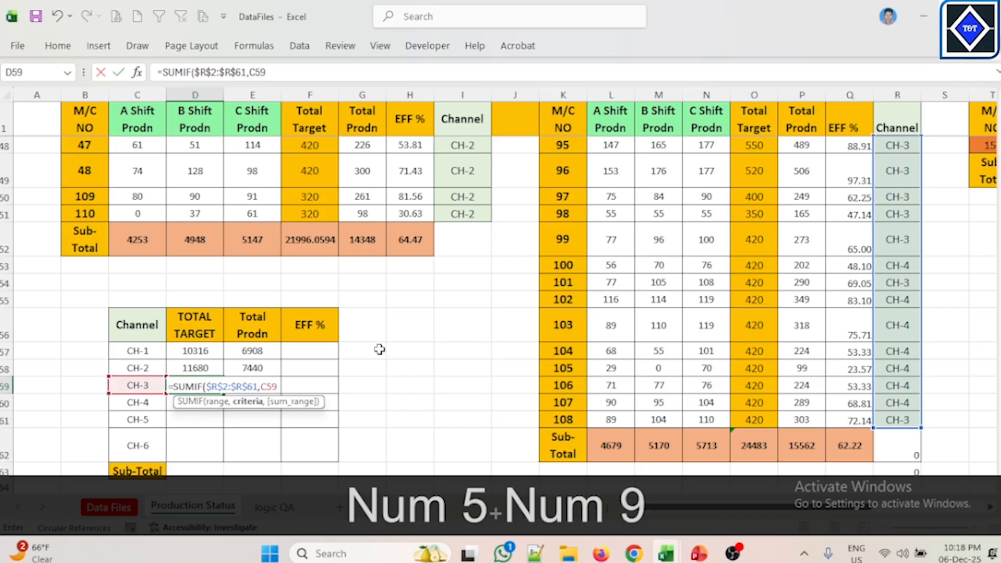
{"action": "key", "text": "F4"}
{"action": "type", "text": ","}
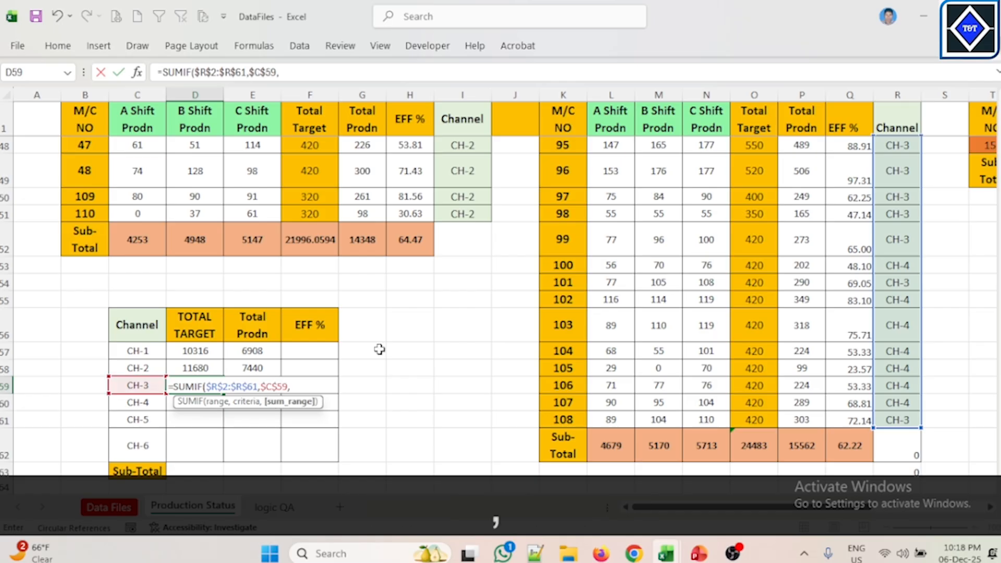
{"action": "scroll", "coordinate": [755, 266], "scroll_direction": "up", "scroll_amount": 15}
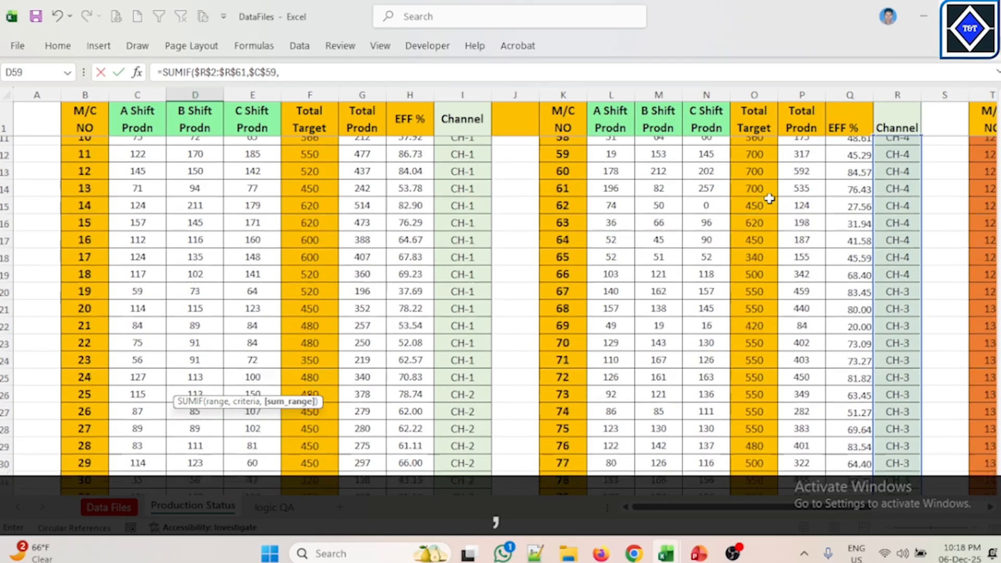
{"action": "left_click_drag", "start_coordinate": [756, 145], "coordinate": [767, 420]}
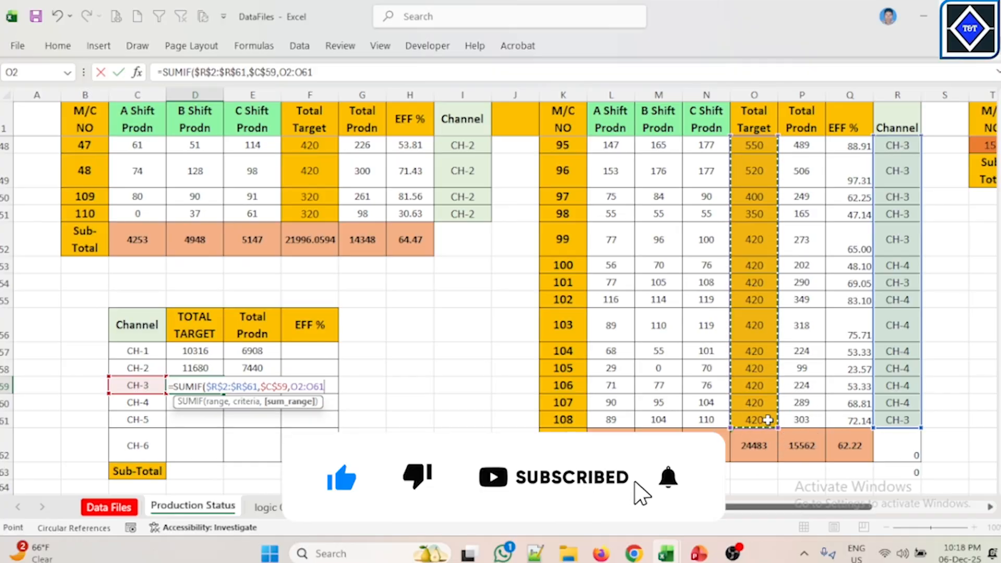
{"action": "key", "text": "F4"}
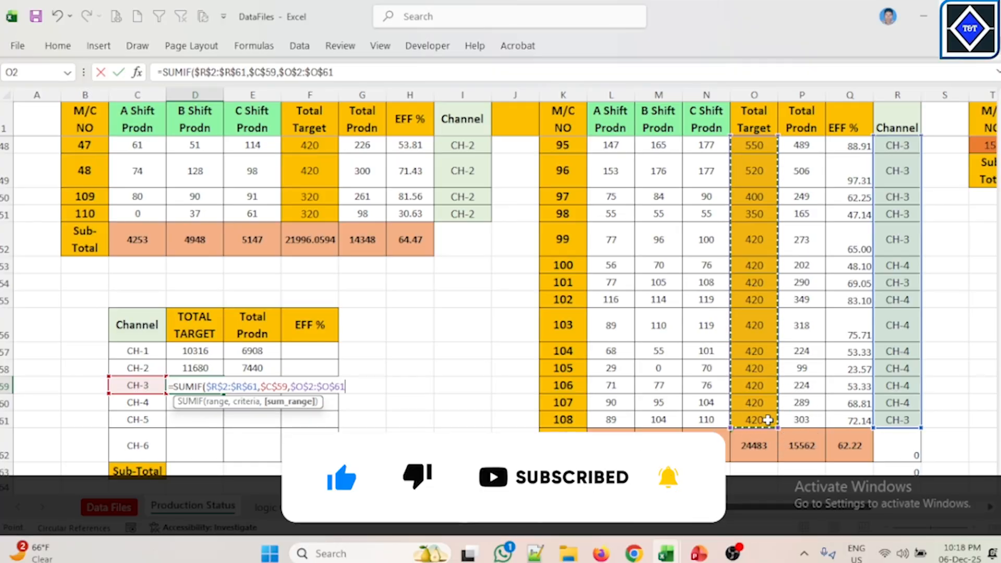
{"action": "type", "text": ")"}
{"action": "key", "text": "Return"}
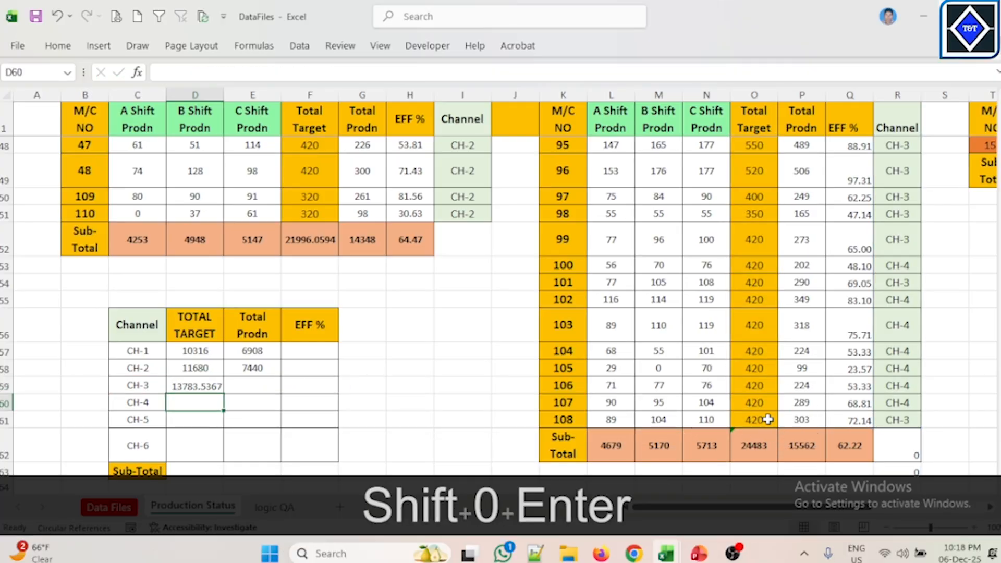
Step: Reduce CH-3's TOTAL TARGET value to zero decimal places
{"action": "left_click", "coordinate": [195, 387]}
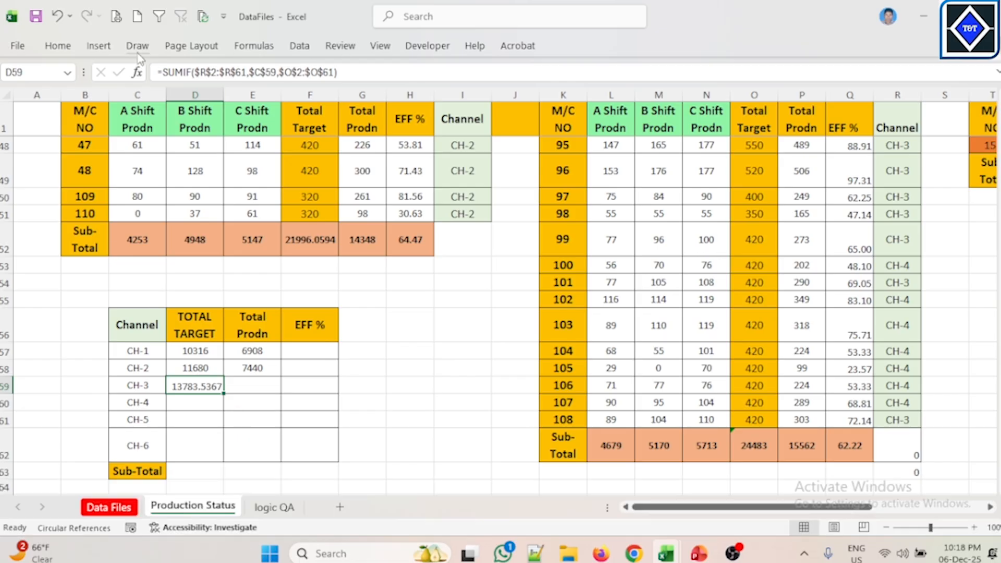
{"action": "left_click", "coordinate": [57, 47]}
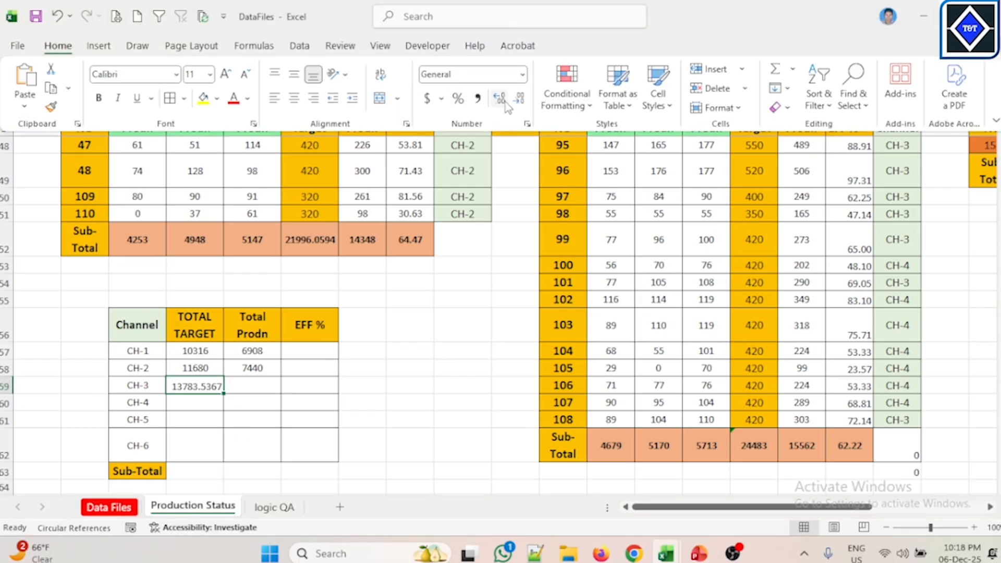
{"action": "left_click", "coordinate": [520, 101]}
{"action": "left_click", "coordinate": [519, 100]}
Step: Copy the CH-3 TOTAL TARGET formula text and paste it into CH-3's Total Prodn cell
{"action": "left_click", "coordinate": [267, 387]}
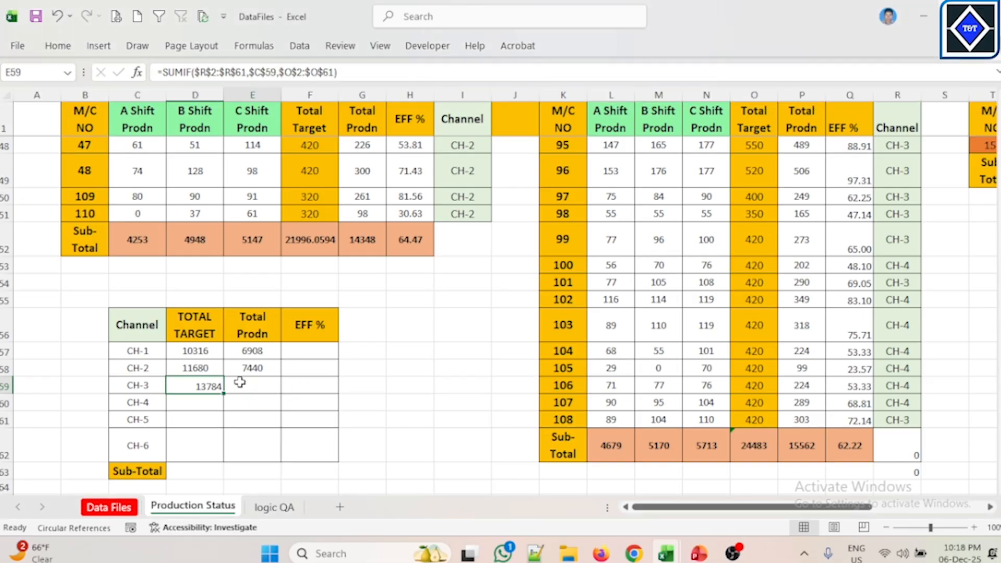
{"action": "left_click", "coordinate": [201, 384]}
{"action": "left_click", "coordinate": [249, 385]}
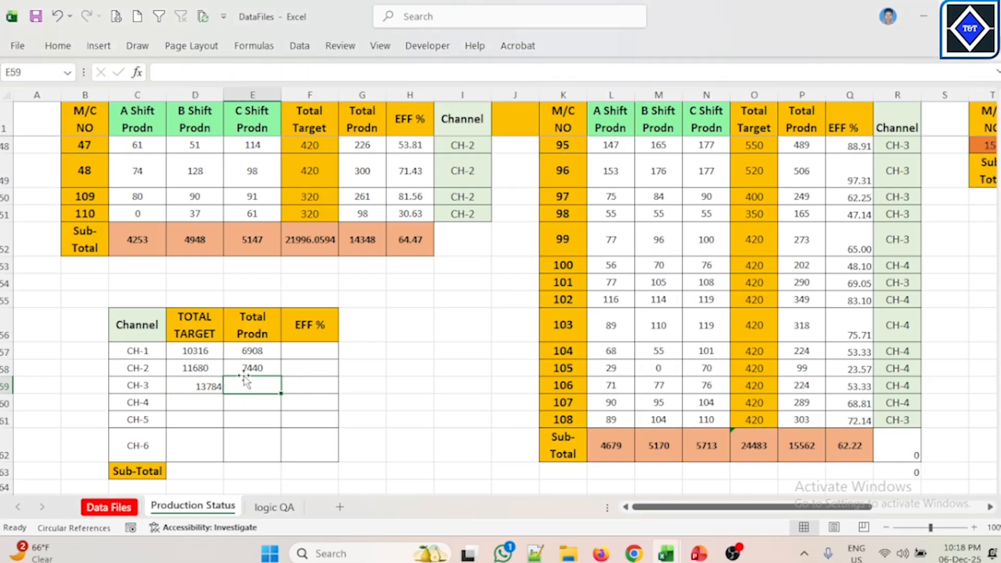
{"action": "left_click", "coordinate": [202, 385]}
{"action": "left_click_drag", "start_coordinate": [354, 74], "coordinate": [157, 72]}
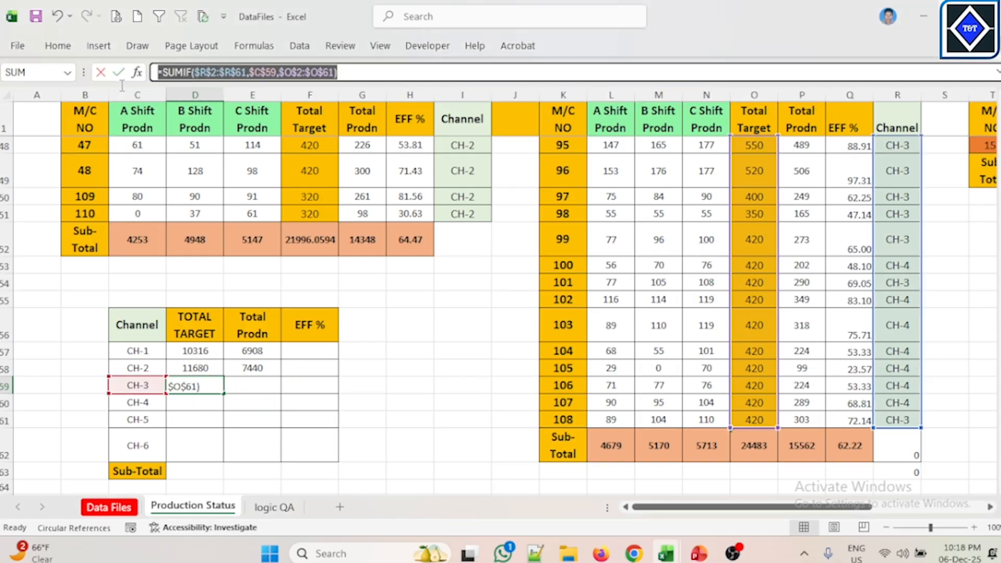
{"action": "key", "text": "ctrl+c"}
{"action": "key", "text": "Escape"}
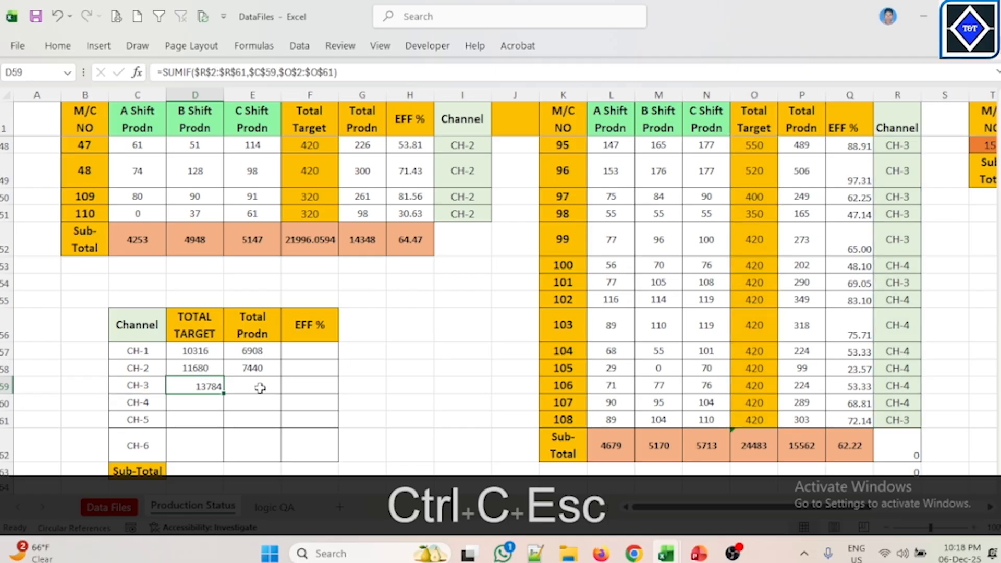
{"action": "left_click", "coordinate": [264, 385]}
{"action": "key", "text": "ctrl+v"}
Step: Change the pasted formula's sum range to $P$2:$P$61 and enter it in CH-3's Total Prodn cell
{"action": "left_click", "coordinate": [413, 368]}
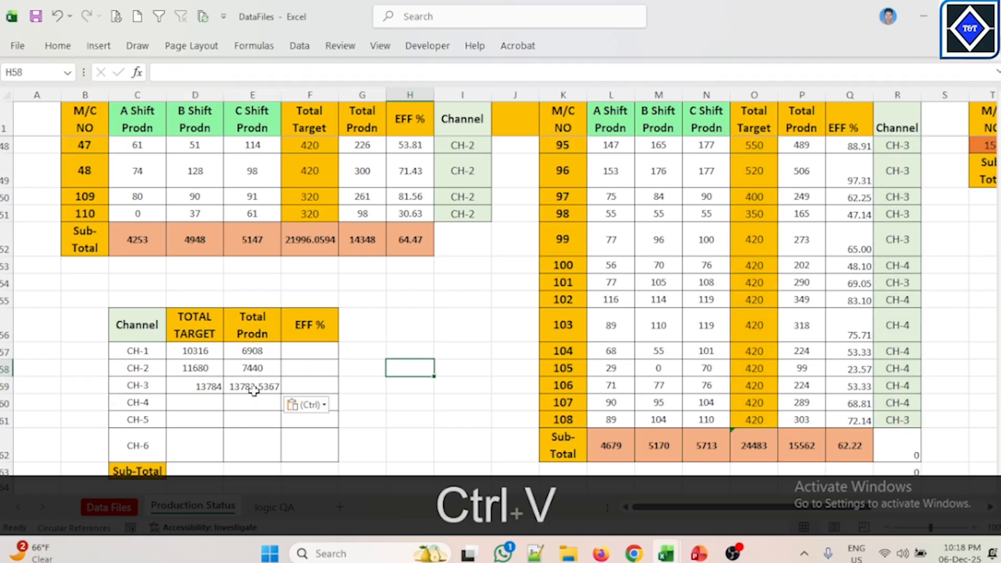
{"action": "left_click", "coordinate": [254, 390]}
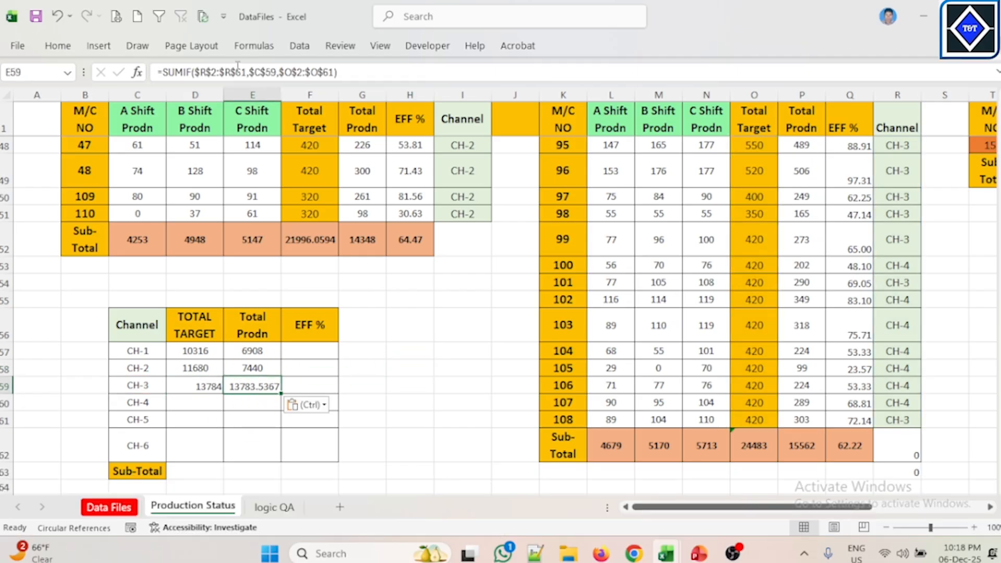
{"action": "left_click", "coordinate": [291, 70]}
{"action": "key", "text": "BackSpace"}
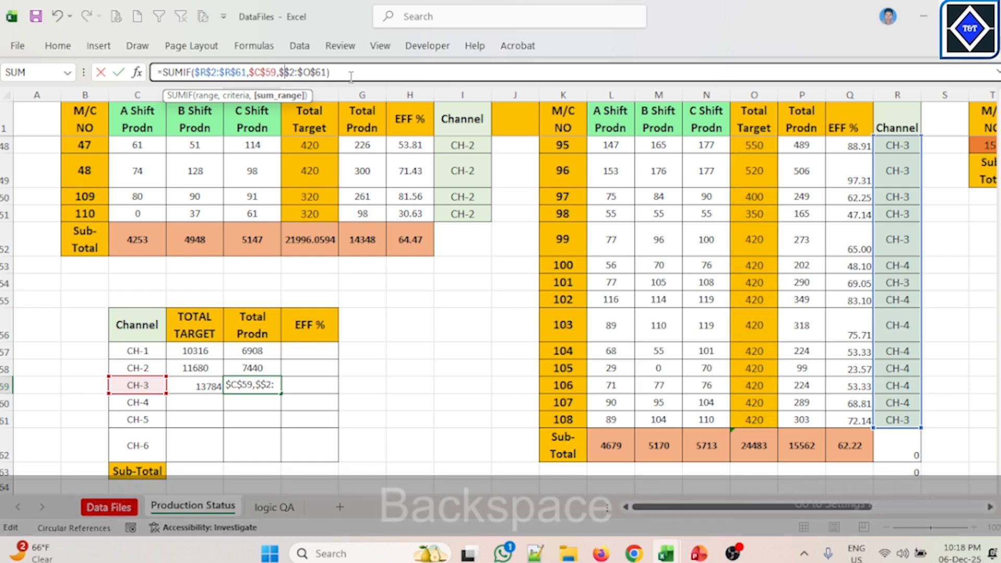
{"action": "type", "text": "P"}
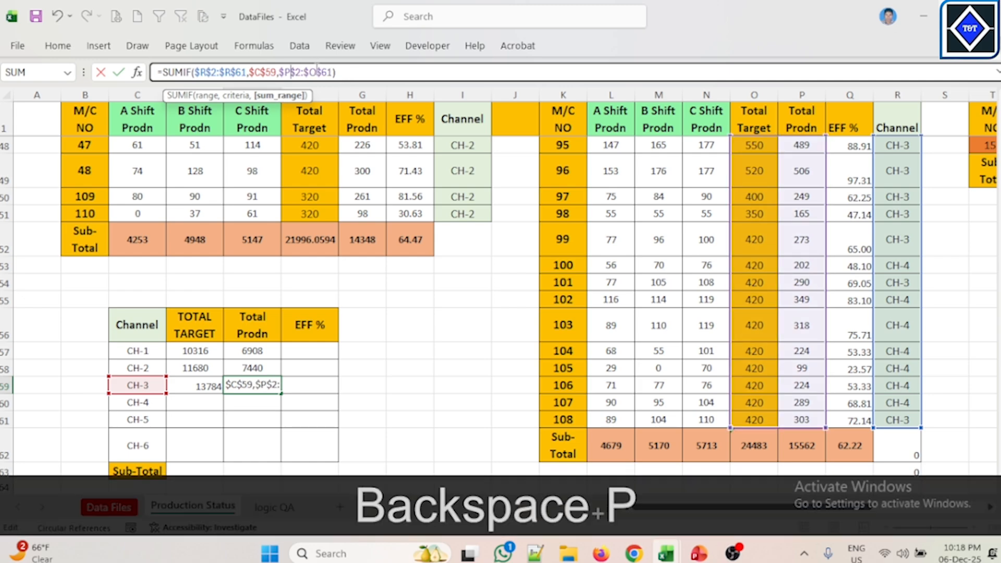
{"action": "left_click", "coordinate": [316, 70]}
{"action": "key", "text": "BackSpace"}
{"action": "type", "text": "P"}
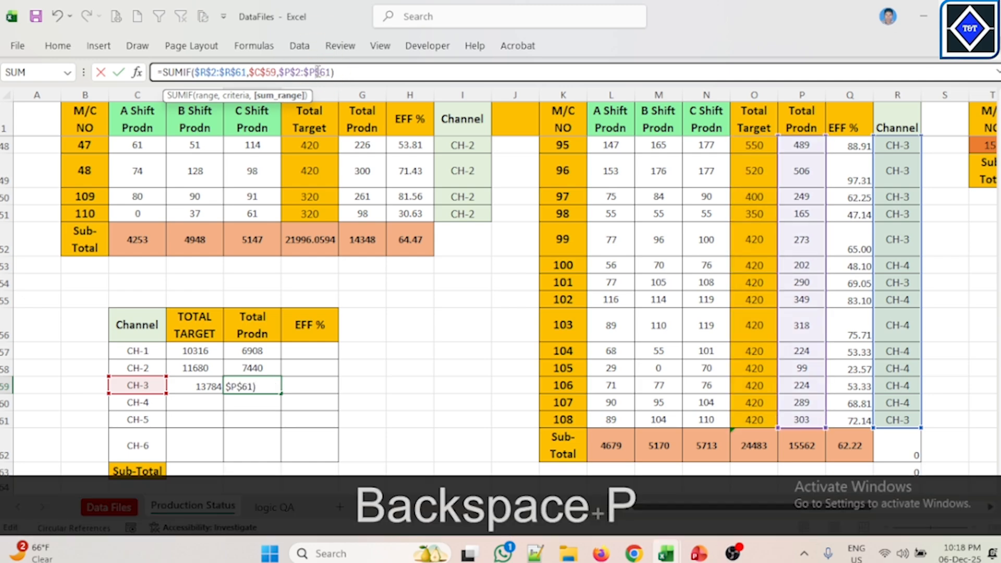
{"action": "key", "text": "Return"}
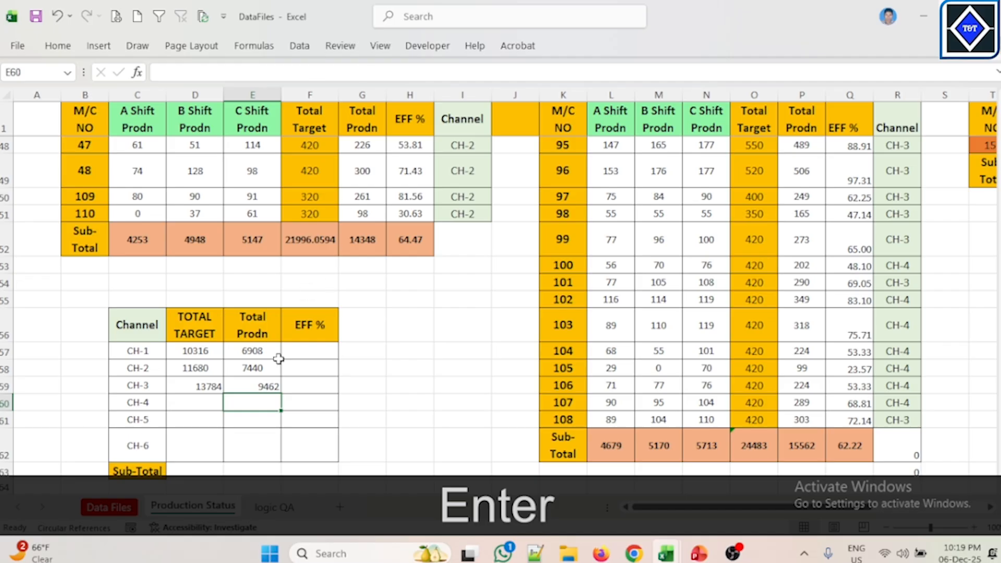
Step: Center-align the CH-3 Total Prodn value in its cell
{"action": "left_click", "coordinate": [266, 382]}
{"action": "left_click", "coordinate": [58, 46]}
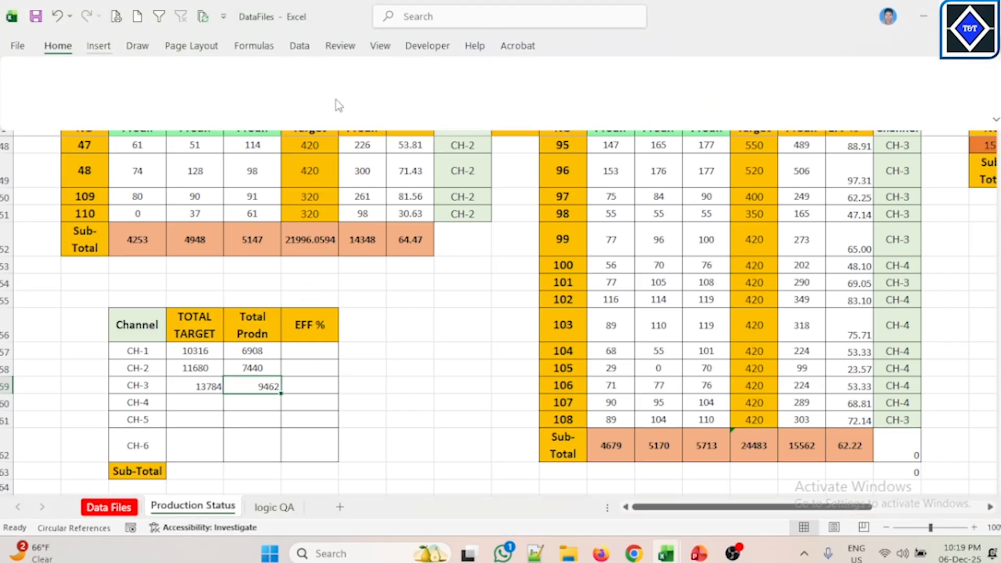
{"action": "left_click", "coordinate": [295, 96]}
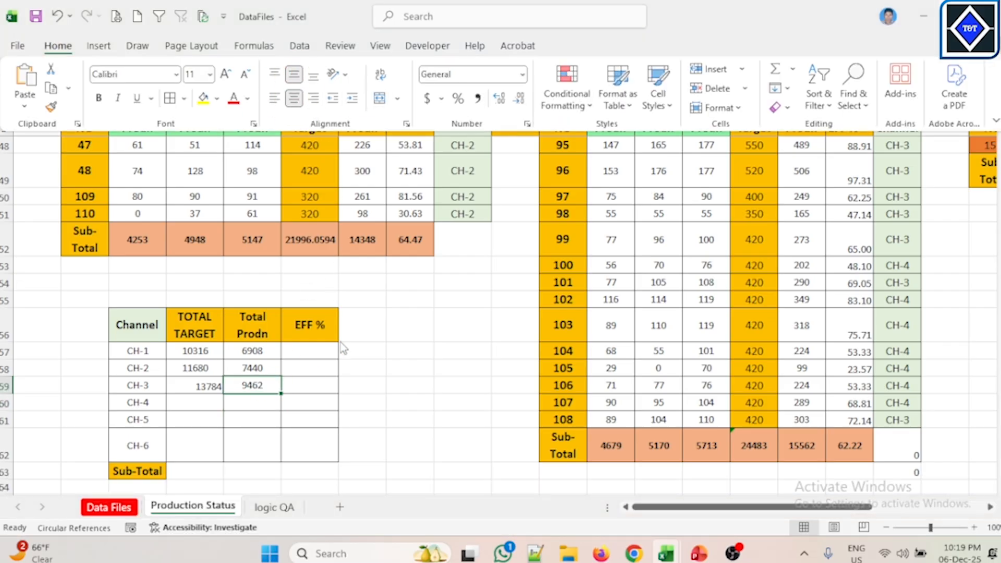
Step: Center-align the CH-3 TOTAL TARGET value in its cell
{"action": "left_click", "coordinate": [347, 361]}
{"action": "left_click", "coordinate": [191, 385]}
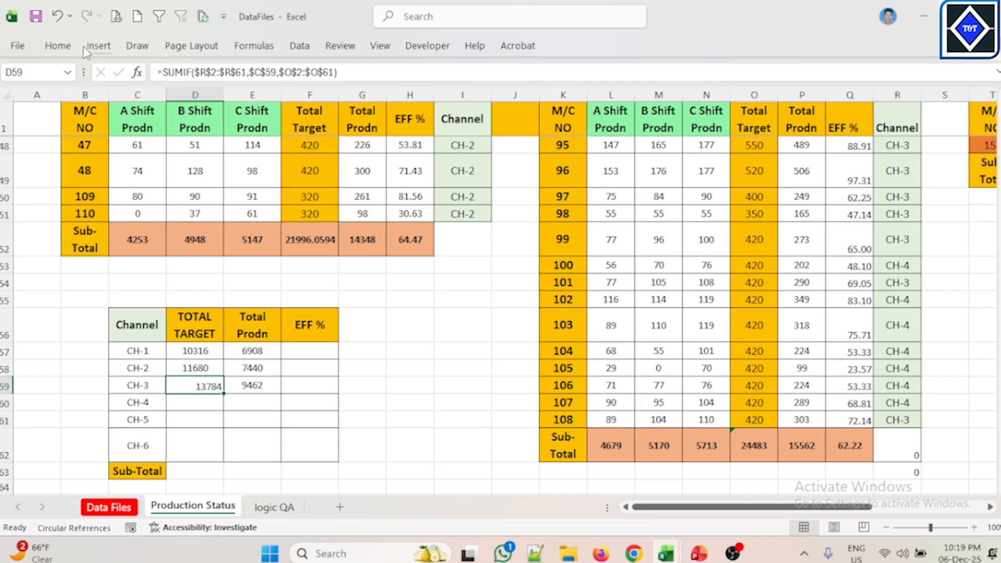
{"action": "left_click", "coordinate": [58, 46]}
{"action": "left_click", "coordinate": [294, 97]}
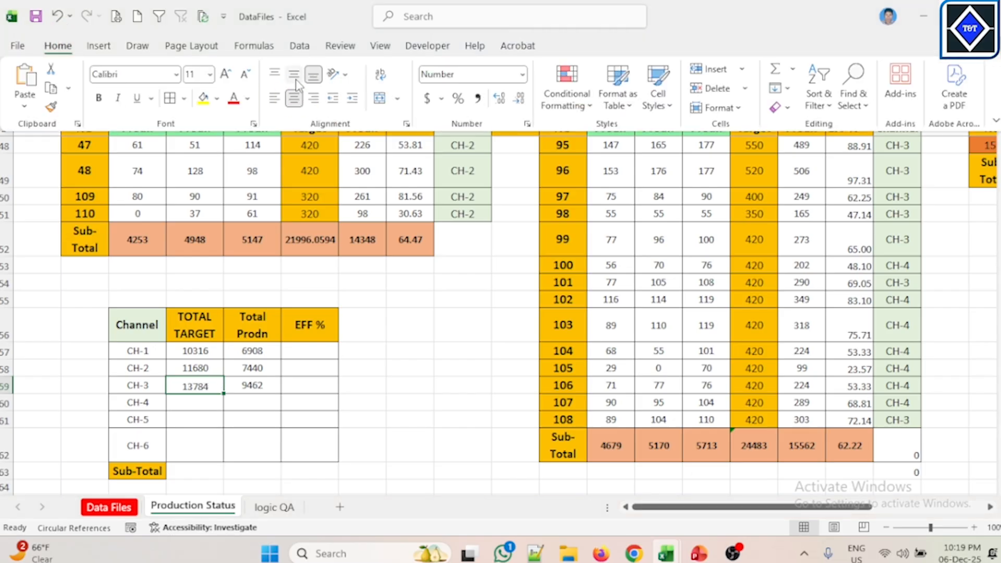
Step: Copy the CH-3 TOTAL TARGET formula text and paste it into CH-4's TOTAL TARGET cell
{"action": "left_click", "coordinate": [413, 350]}
{"action": "left_click", "coordinate": [208, 405]}
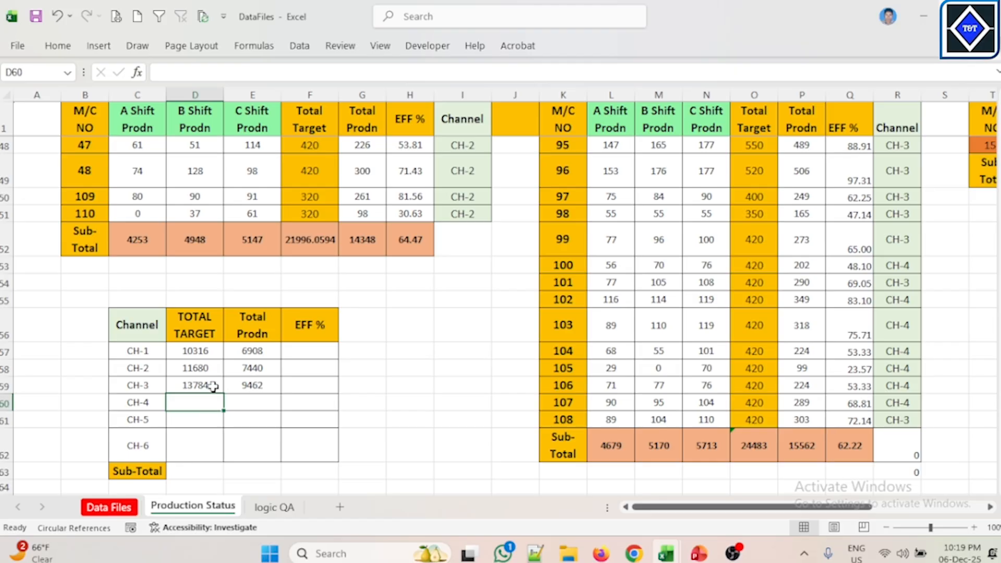
{"action": "left_click", "coordinate": [213, 386]}
{"action": "left_click_drag", "start_coordinate": [356, 73], "coordinate": [157, 72]}
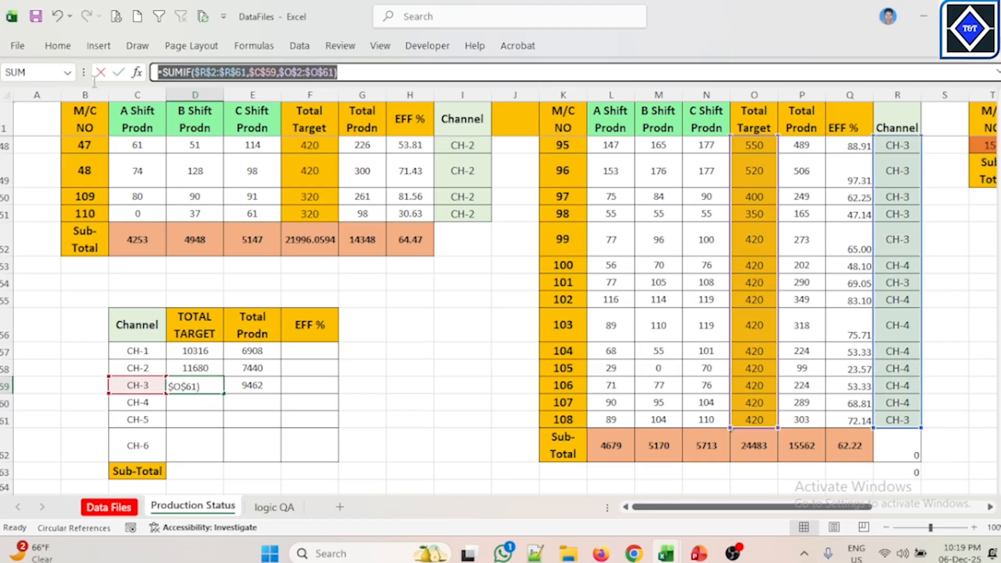
{"action": "key", "text": "ctrl+c"}
{"action": "key", "text": "Escape"}
{"action": "left_click", "coordinate": [208, 404]}
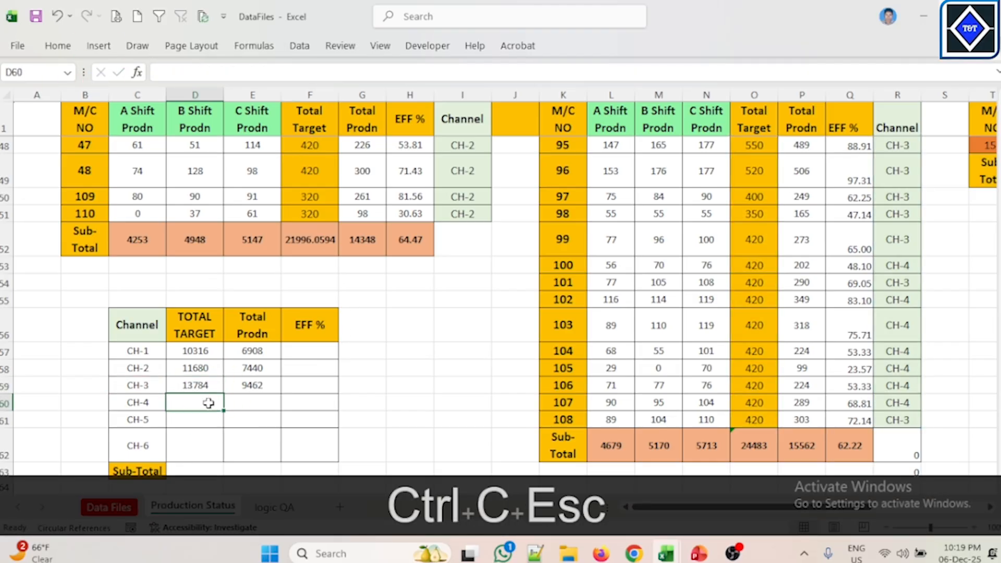
{"action": "key", "text": "ctrl+v"}
{"action": "left_click", "coordinate": [350, 395]}
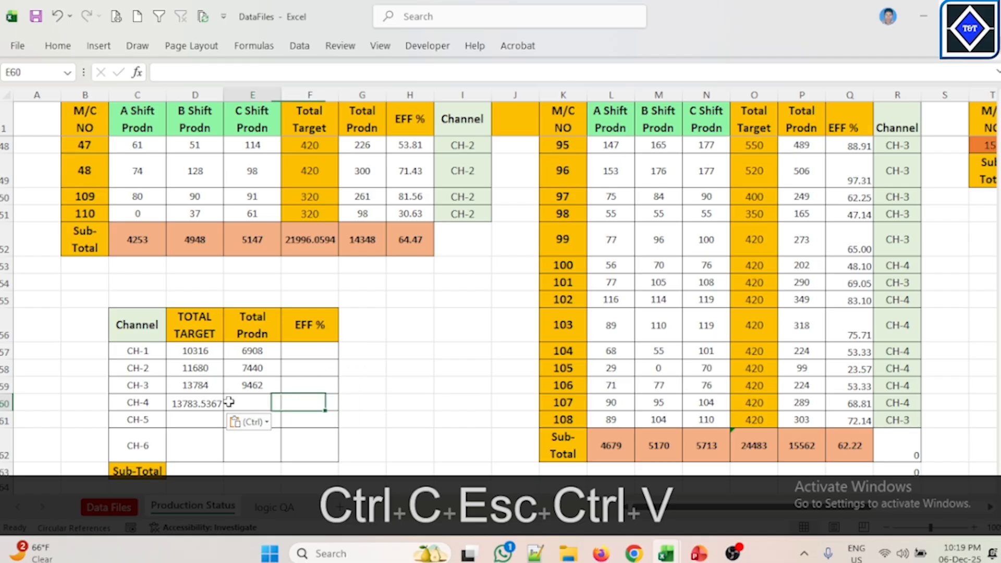
Step: Reduce CH-4's TOTAL TARGET value to zero decimal places
{"action": "left_click", "coordinate": [202, 402]}
{"action": "left_click", "coordinate": [58, 48]}
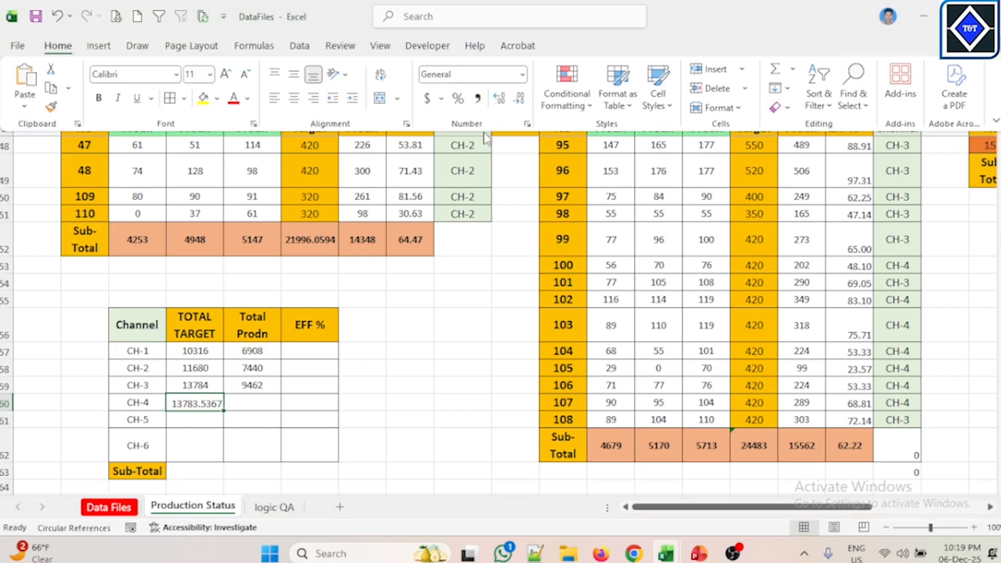
{"action": "left_click", "coordinate": [518, 100]}
{"action": "left_click", "coordinate": [518, 100]}
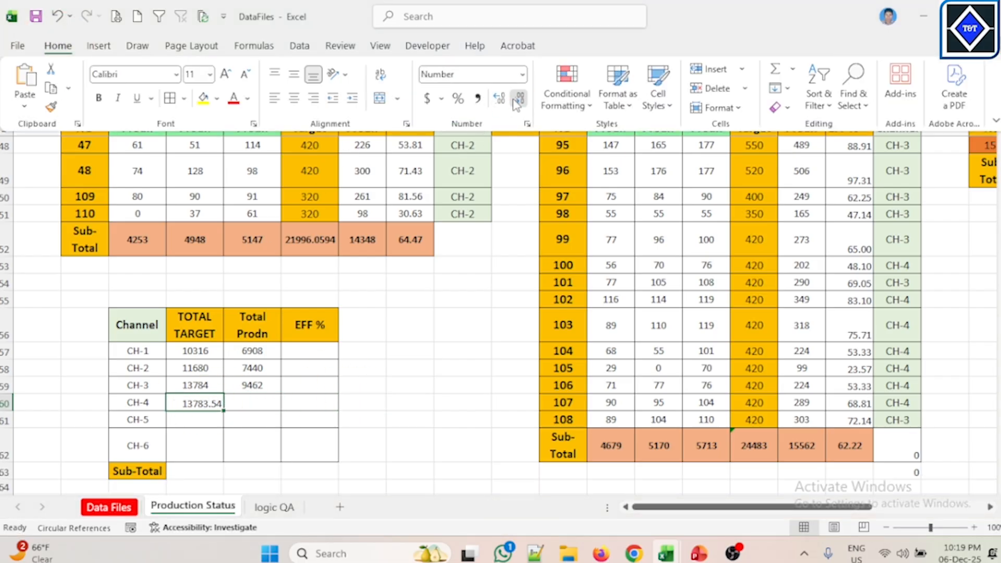
{"action": "left_click", "coordinate": [517, 100]}
{"action": "left_click", "coordinate": [518, 100]}
{"action": "left_click", "coordinate": [384, 358]}
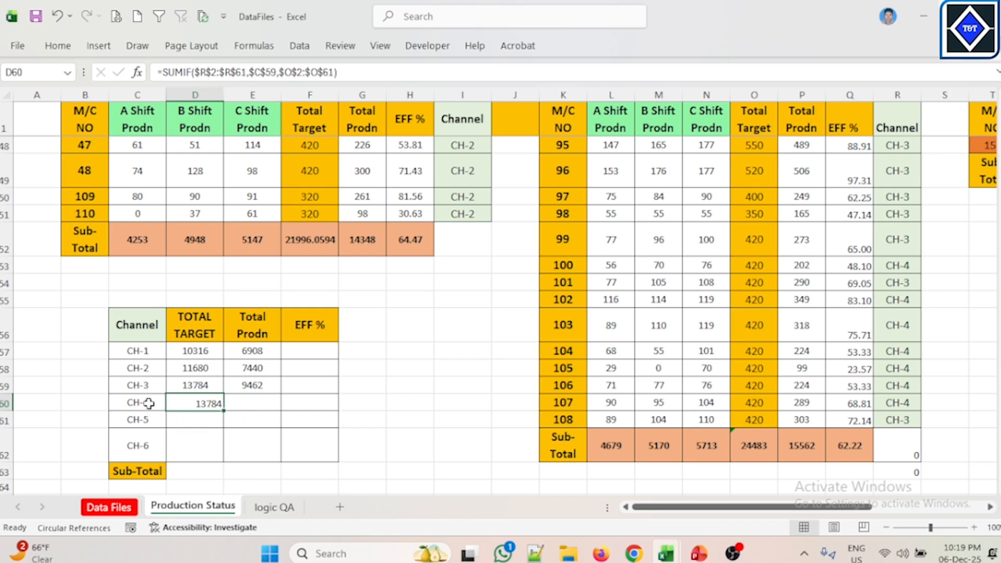
Step: Change the CH-4 TOTAL TARGET formula's criteria to $C$60 and enter it
{"action": "left_click", "coordinate": [275, 72]}
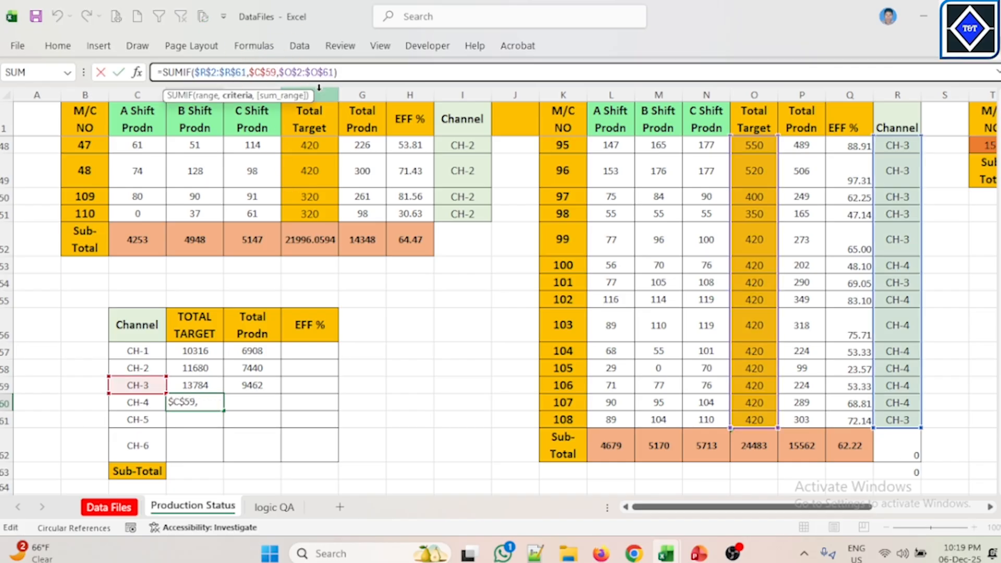
{"action": "key", "text": "BackSpace"}
{"action": "key", "text": "BackSpace"}
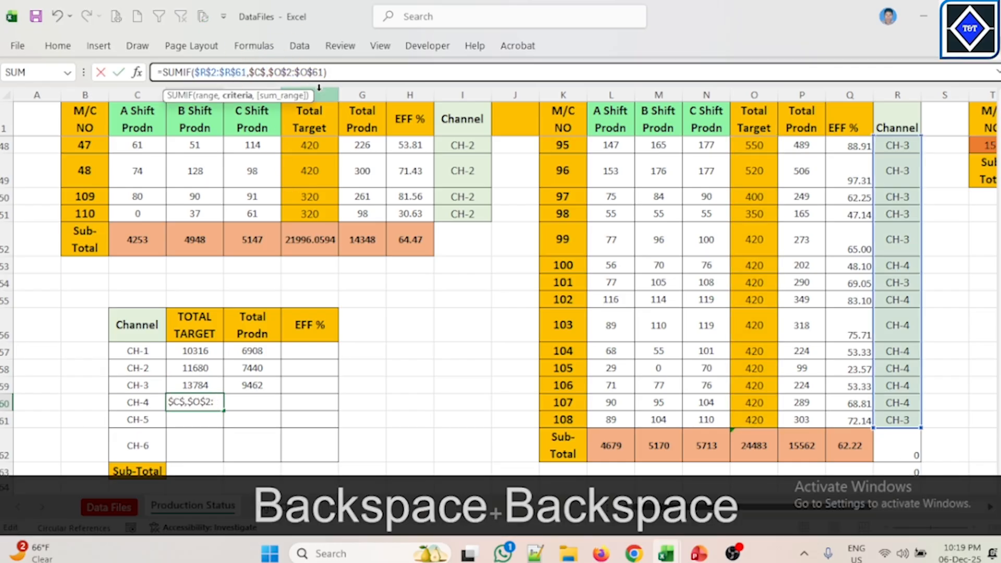
{"action": "type", "text": "60"}
{"action": "key", "text": "Return"}
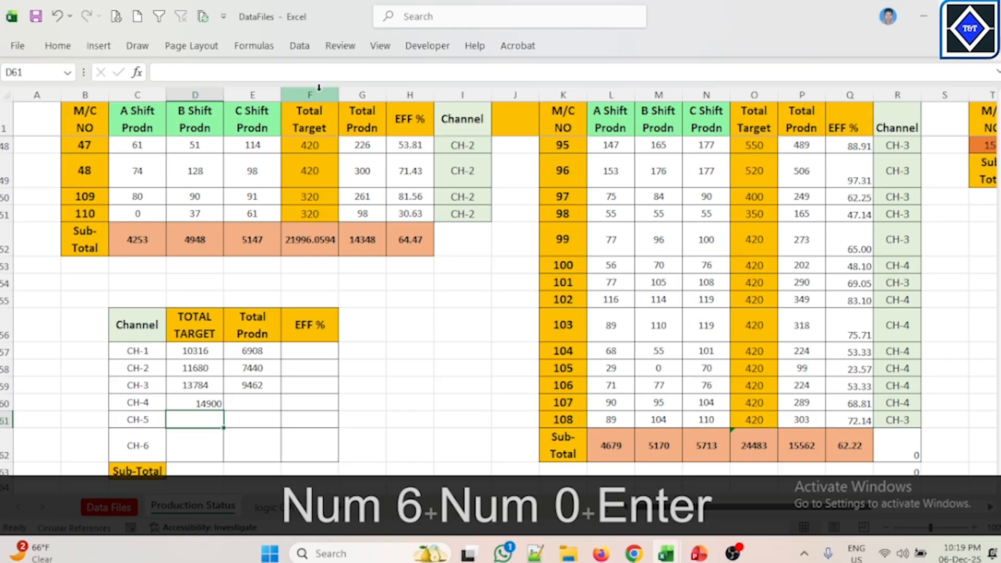
Step: Inspect the CH-4 TOTAL TARGET formula inside its cell
{"action": "double_click", "coordinate": [206, 401]}
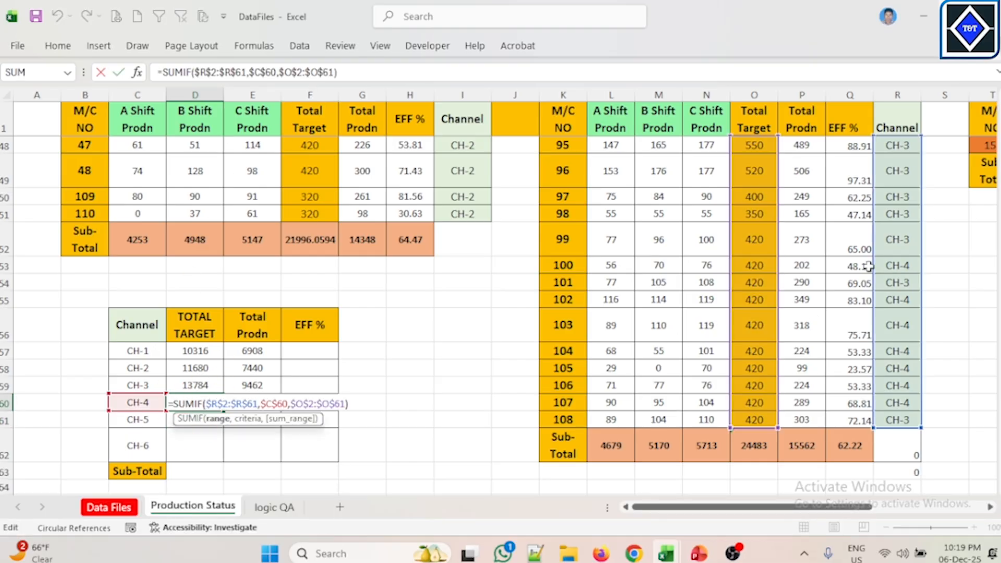
{"action": "scroll", "coordinate": [477, 345], "scroll_direction": "up", "scroll_amount": 4}
{"action": "scroll", "coordinate": [477, 345], "scroll_direction": "down", "scroll_amount": 2}
{"action": "scroll", "coordinate": [477, 345], "scroll_direction": "down", "scroll_amount": 1}
{"action": "key", "text": "Escape"}
{"action": "left_click", "coordinate": [443, 385]}
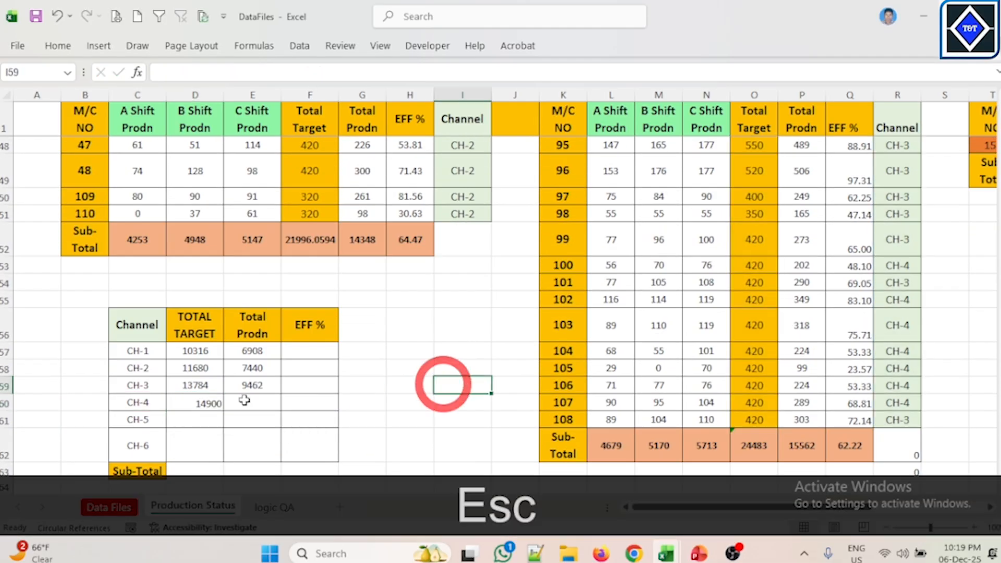
Step: Copy the CH-4 TOTAL TARGET formula text and paste it into CH-4's Total Prodn cell
{"action": "left_click", "coordinate": [206, 403]}
{"action": "left_click_drag", "start_coordinate": [359, 70], "coordinate": [103, 77]}
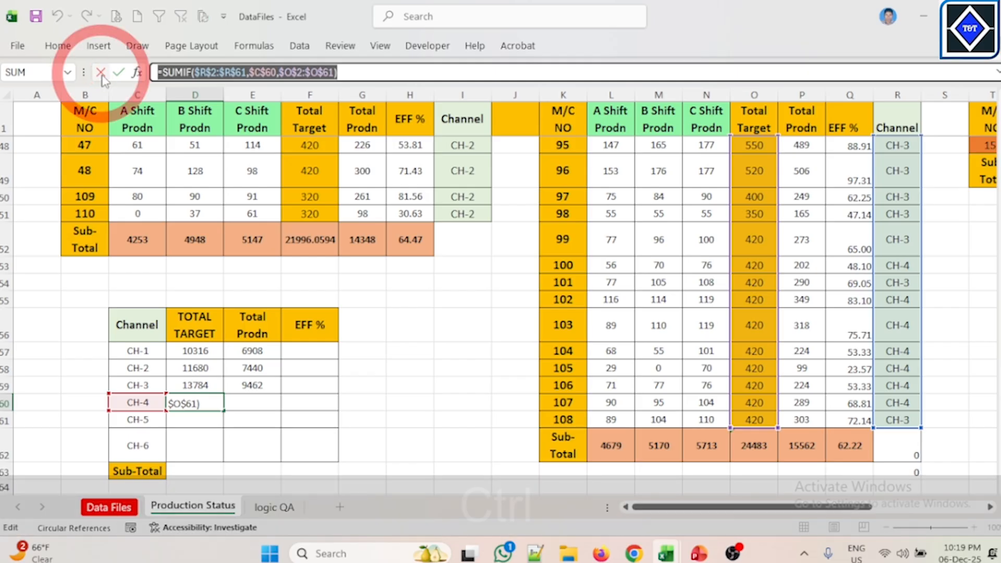
{"action": "key", "text": "ctrl+c"}
{"action": "key", "text": "Escape"}
{"action": "left_click", "coordinate": [264, 402]}
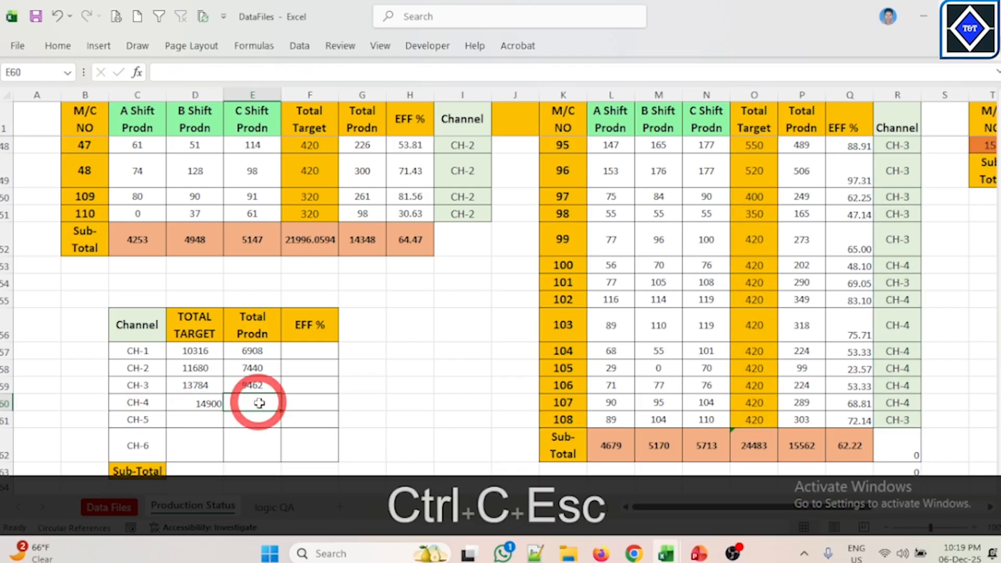
{"action": "key", "text": "ctrl+v"}
{"action": "left_click", "coordinate": [433, 398]}
Step: Change the pasted formula's sum range to $P$2:$P$61 and enter it in CH-4's Total Prodn cell
{"action": "left_click", "coordinate": [278, 402]}
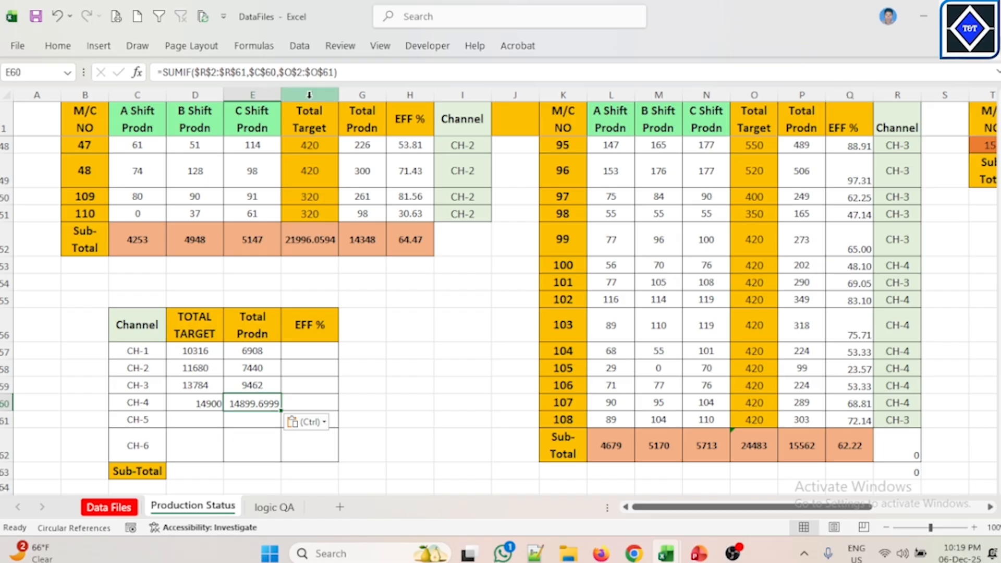
{"action": "left_click", "coordinate": [803, 95]}
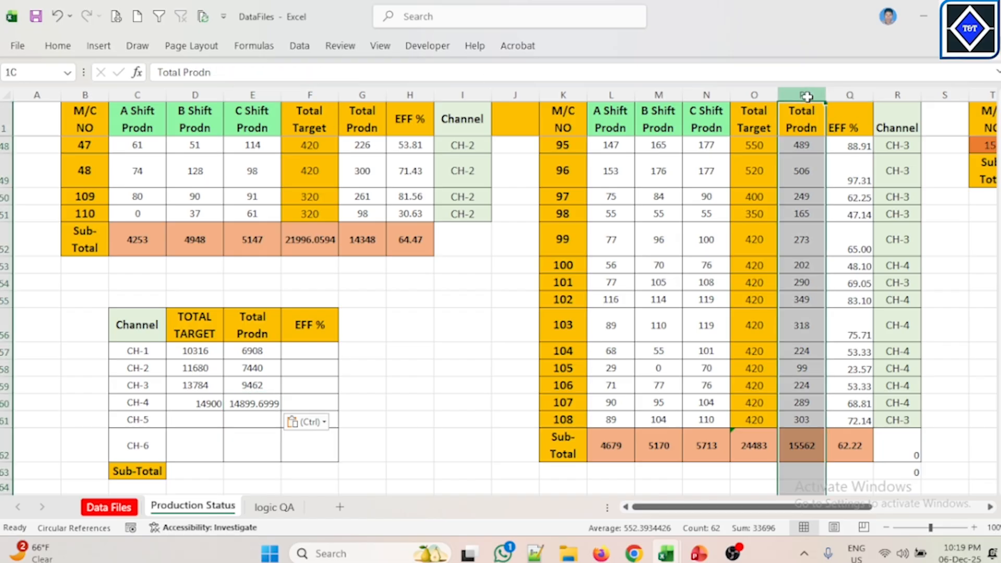
{"action": "left_click", "coordinate": [389, 420]}
{"action": "left_click", "coordinate": [253, 403]}
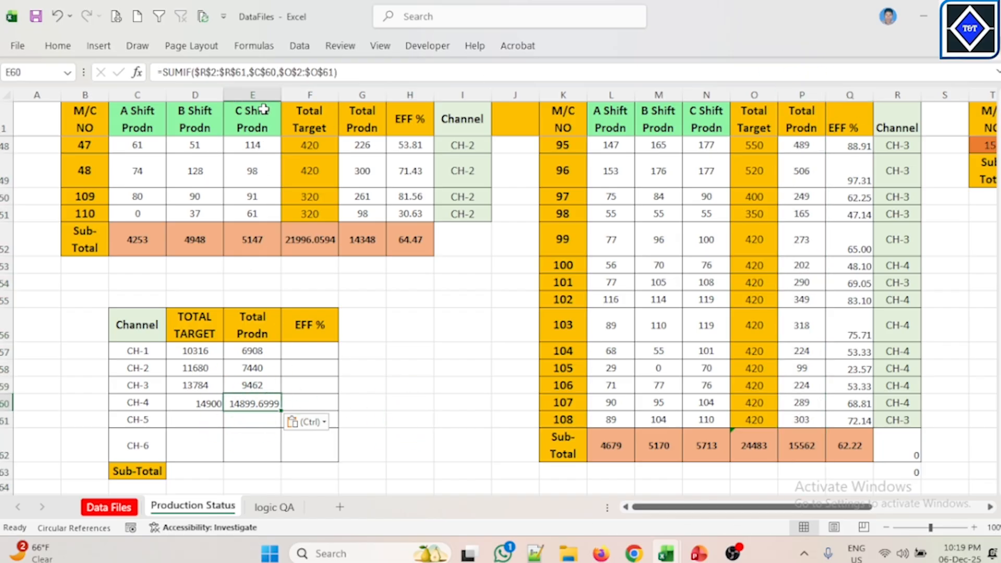
{"action": "left_click", "coordinate": [292, 72]}
{"action": "key", "text": "BackSpace"}
{"action": "type", "text": "P"}
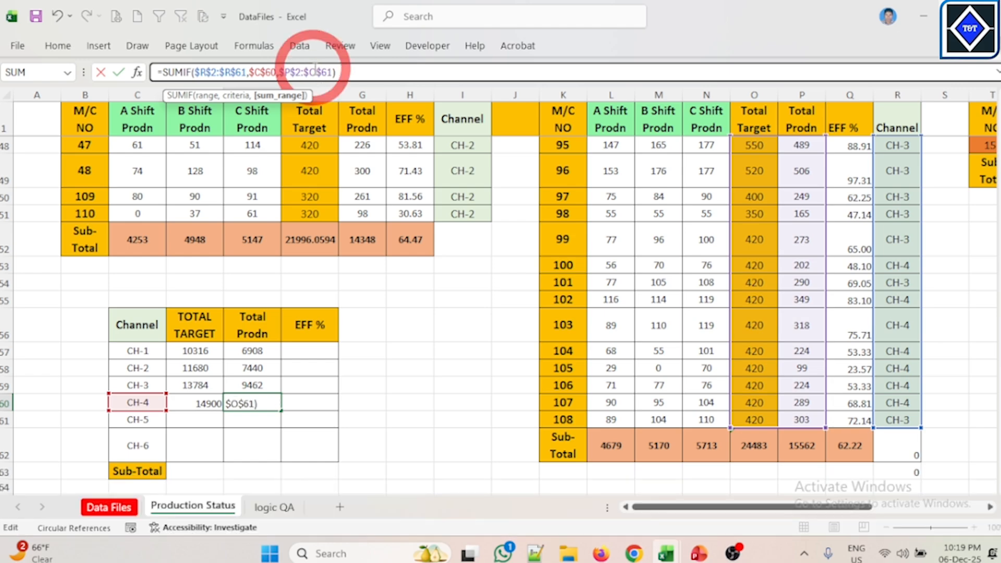
{"action": "left_click", "coordinate": [315, 72]}
{"action": "key", "text": "BackSpace"}
{"action": "type", "text": "P"}
{"action": "key", "text": "Return"}
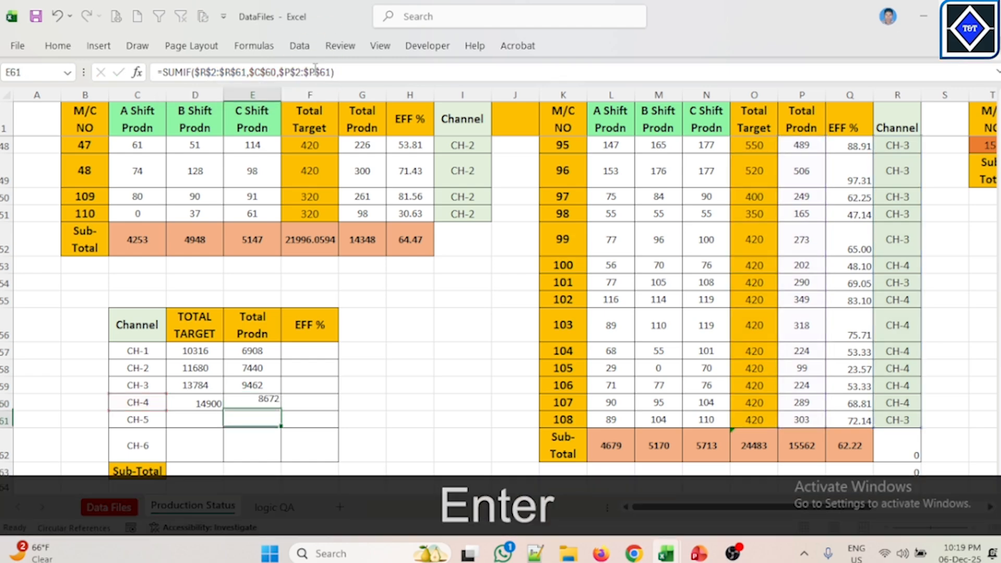
Step: Copy the CH-4 TOTAL TARGET formula text and paste it into CH-5's TOTAL TARGET cell
{"action": "left_click", "coordinate": [201, 405]}
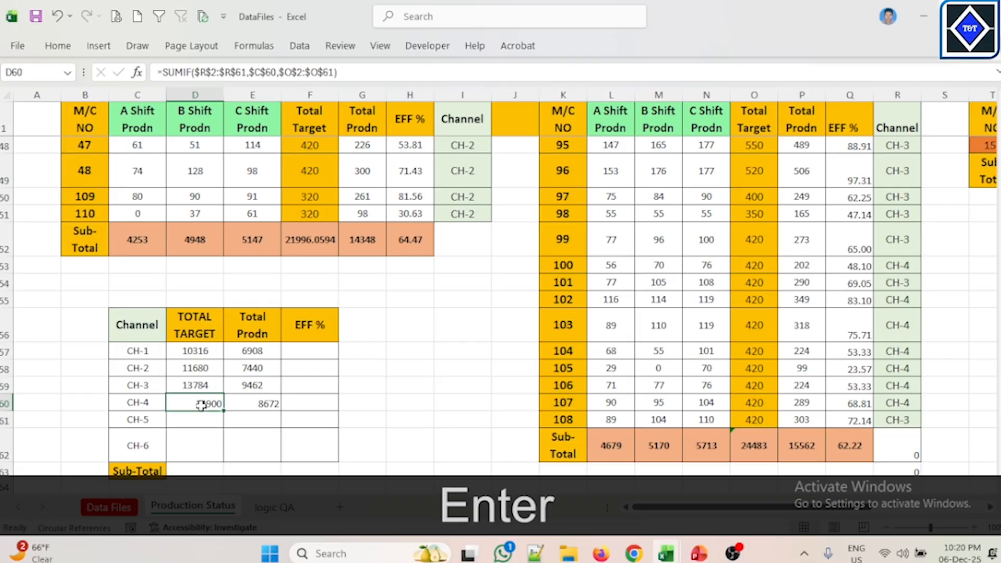
{"action": "mouse_move", "coordinate": [206, 402]}
{"action": "left_mouse_down"}
{"action": "mouse_move", "coordinate": [252, 402]}
{"action": "mouse_move", "coordinate": [207, 405]}
{"action": "left_mouse_up"}
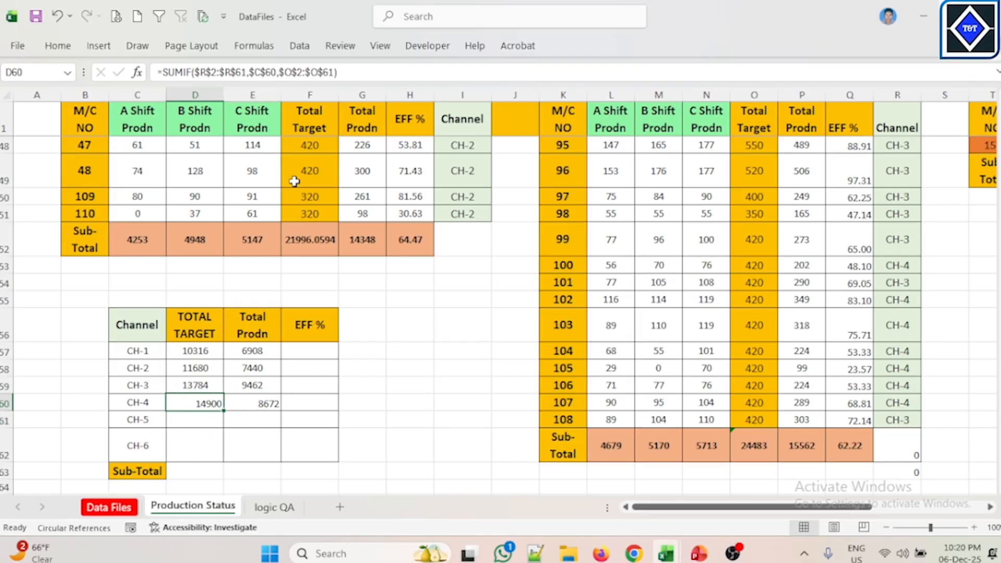
{"action": "left_click_drag", "start_coordinate": [352, 75], "coordinate": [157, 72]}
{"action": "key", "text": "ctrl+c"}
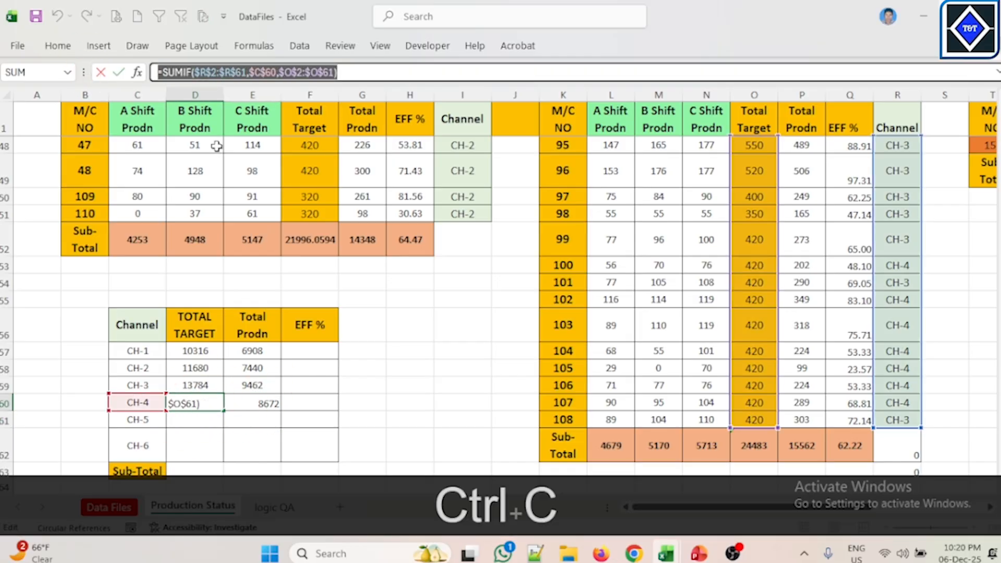
{"action": "key", "text": "Escape"}
{"action": "left_click", "coordinate": [212, 418]}
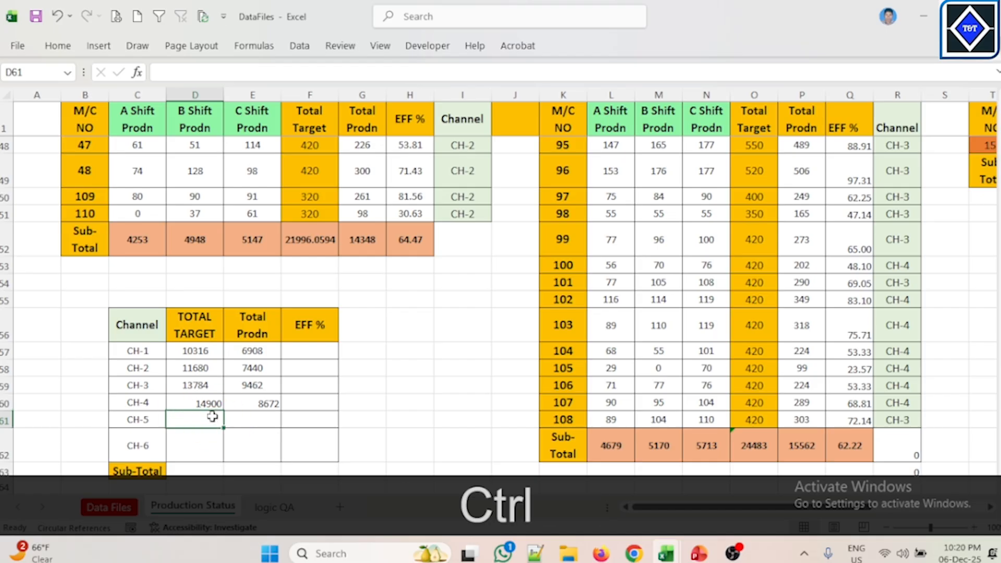
{"action": "key", "text": "ctrl+v"}
{"action": "left_click", "coordinate": [453, 401]}
Step: Change the CH-5 TOTAL TARGET formula's criteria to $C$61 and enter it
{"action": "left_click", "coordinate": [201, 422]}
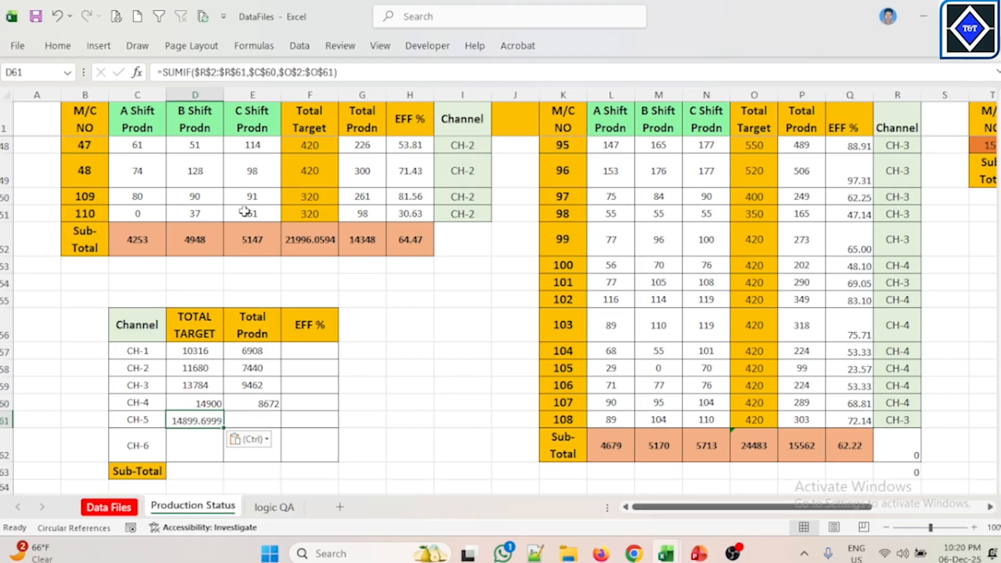
{"action": "left_click", "coordinate": [277, 71]}
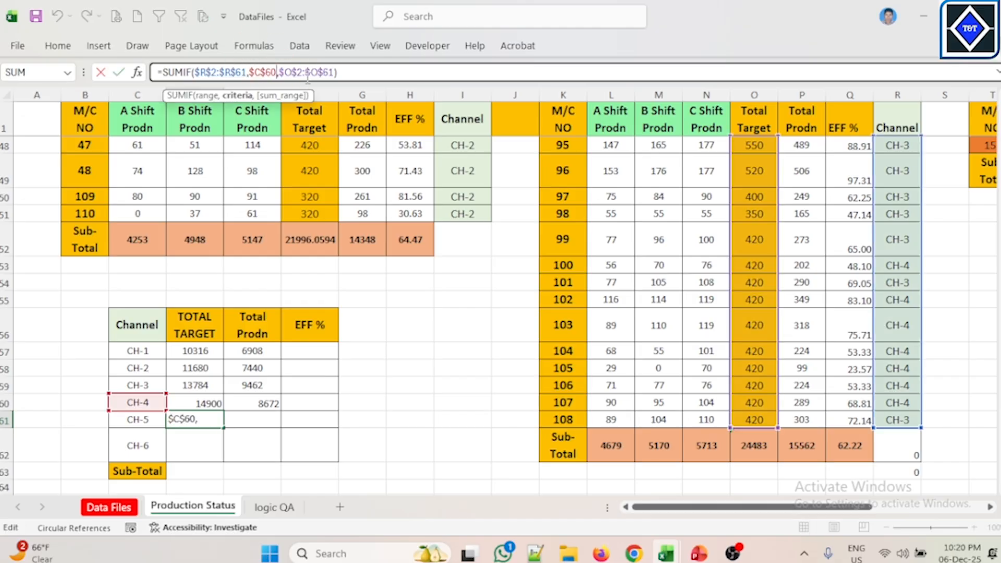
{"action": "key", "text": "BackSpace"}
{"action": "type", "text": "1"}
{"action": "key", "text": "Return"}
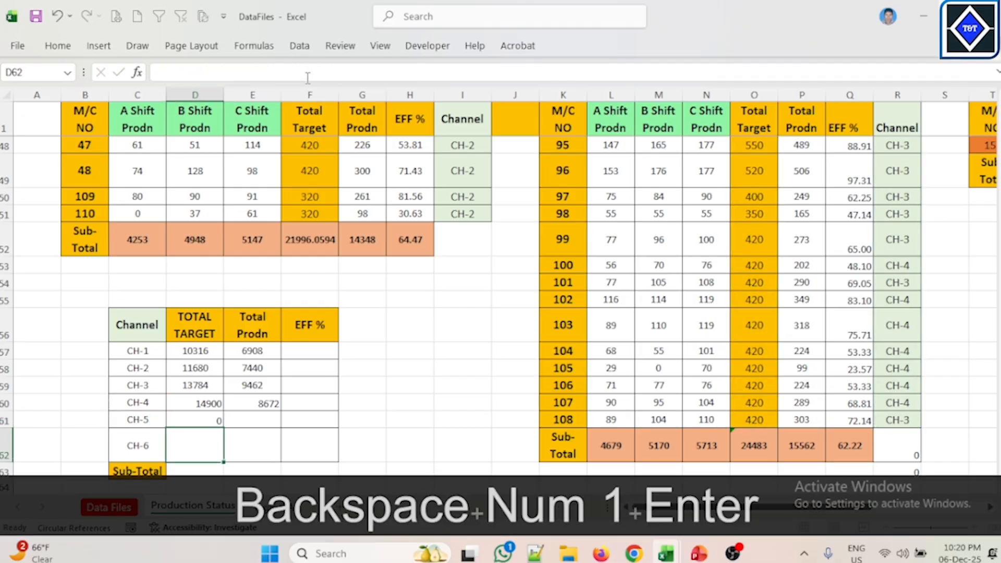
Step: Undo the criteria change in CH-5's TOTAL TARGET formula
{"action": "left_click", "coordinate": [355, 430]}
{"action": "left_click", "coordinate": [233, 423]}
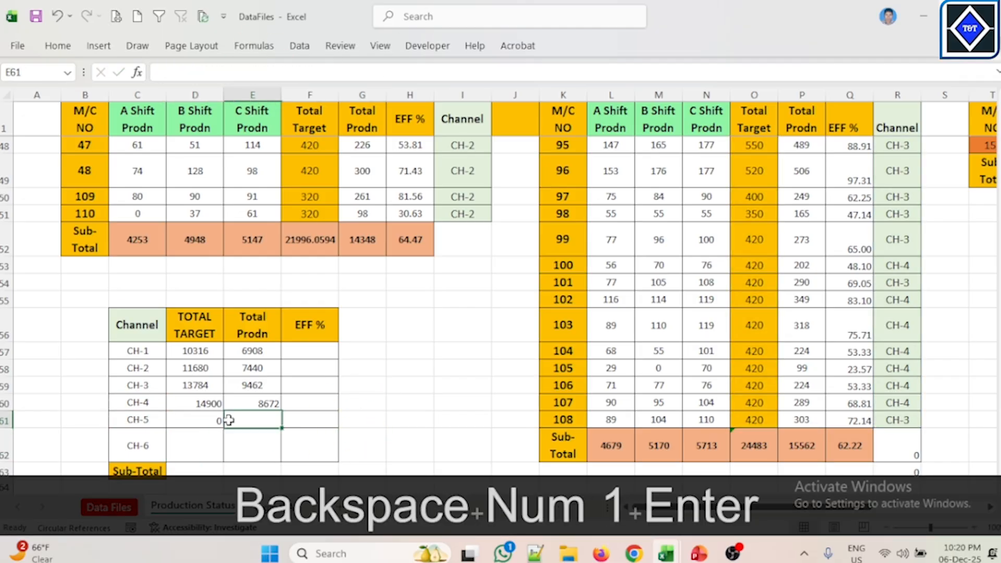
{"action": "left_click", "coordinate": [208, 420]}
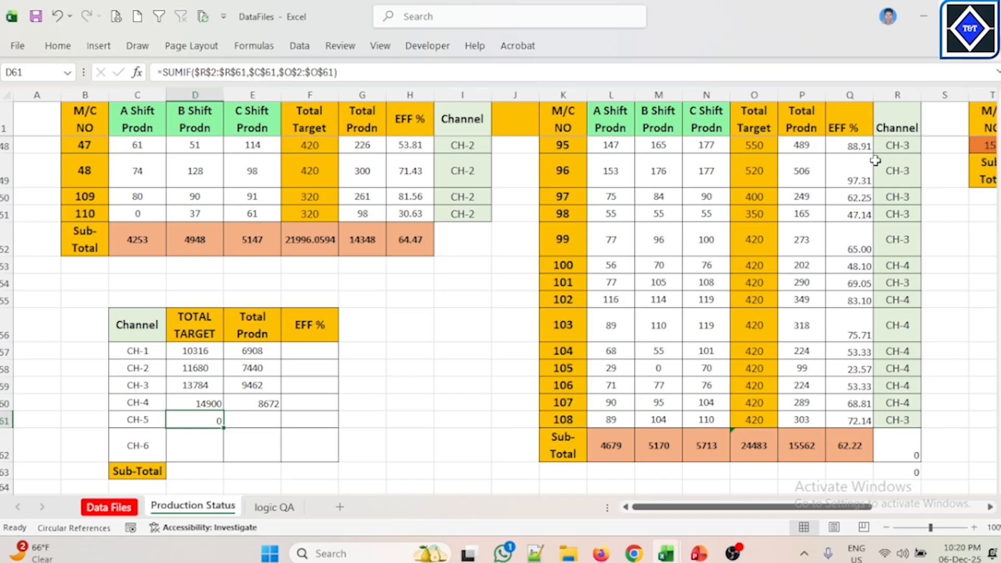
{"action": "left_click", "coordinate": [346, 420]}
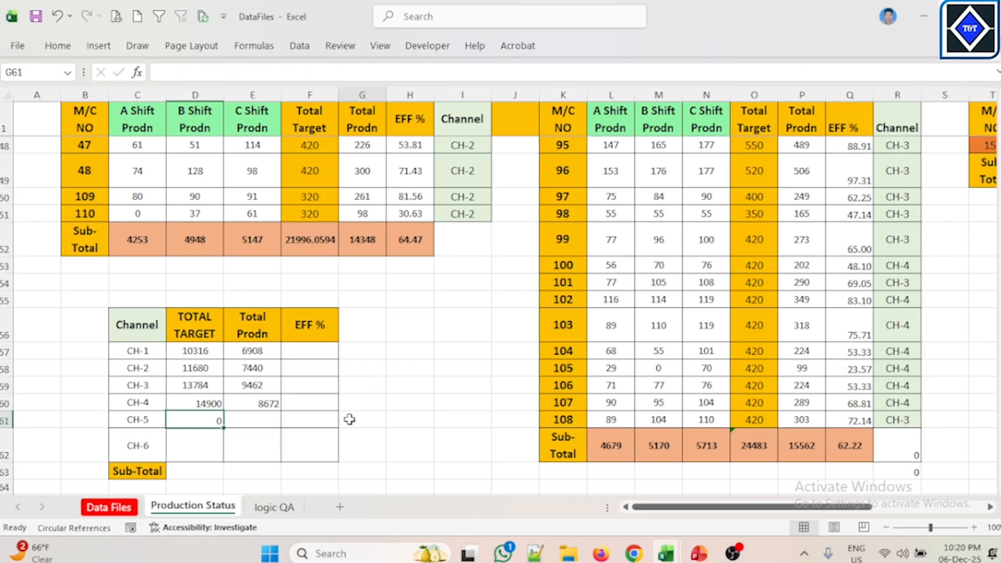
{"action": "left_click", "coordinate": [208, 420]}
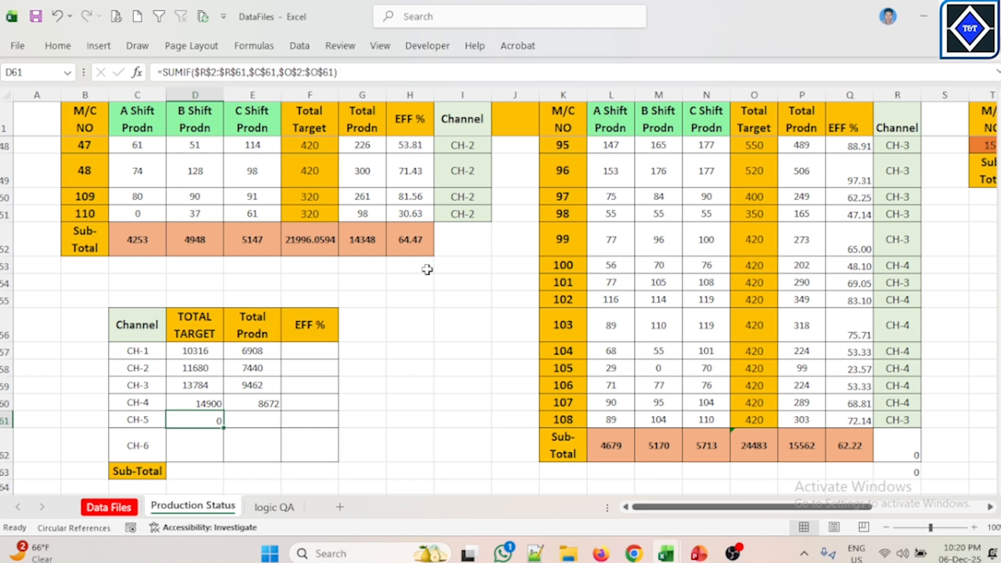
{"action": "key", "text": "ctrl+z"}
{"action": "left_click", "coordinate": [452, 380]}
Step: Re-enter CH-5's TOTAL TARGET formula with its criteria set to $C$61
{"action": "left_click", "coordinate": [194, 421]}
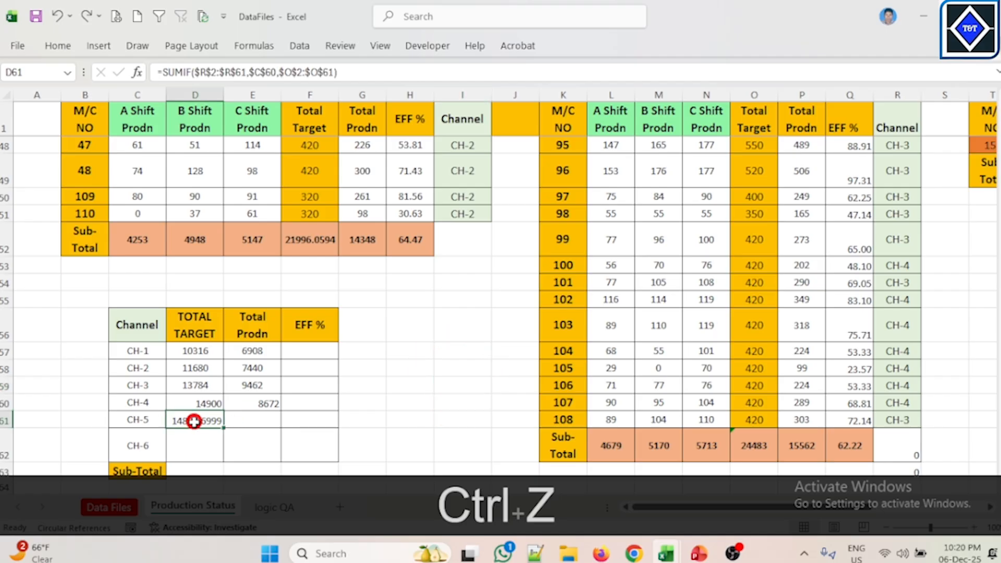
{"action": "left_click", "coordinate": [276, 72]}
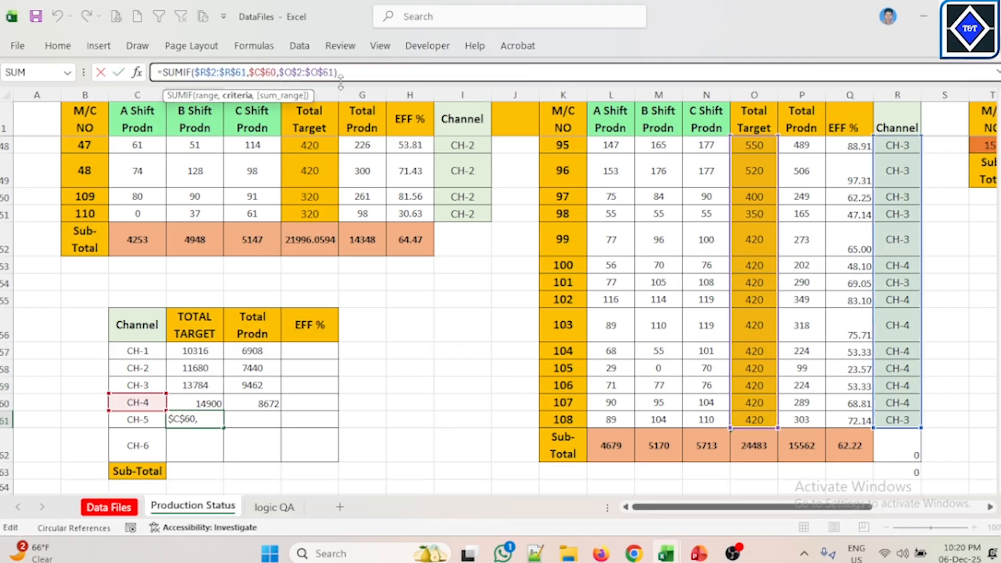
{"action": "key", "text": "BackSpace"}
{"action": "type", "text": "1"}
{"action": "key", "text": "Return"}
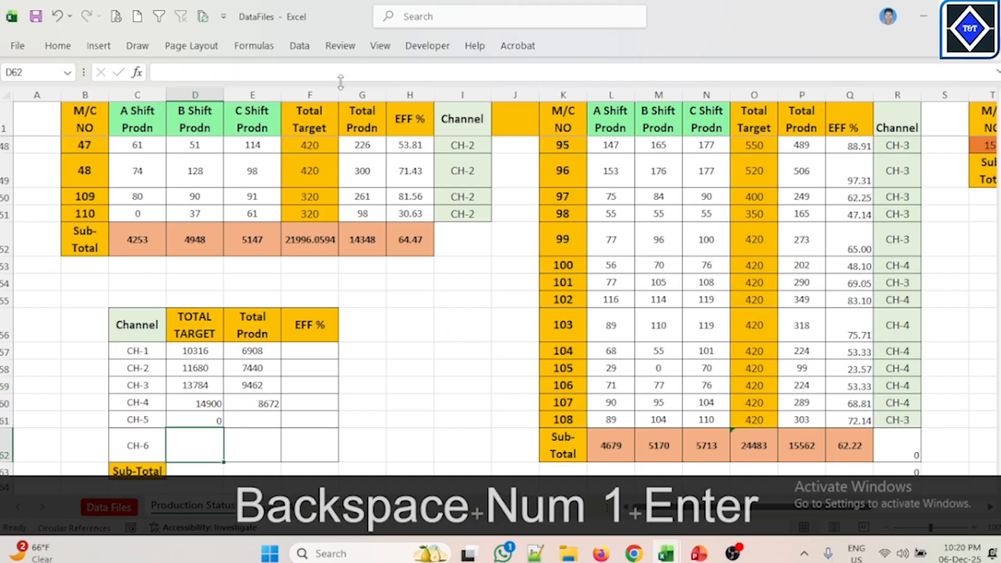
Step: Inspect the existing SUMIF formula in CH-5's TOTAL TARGET cell
{"action": "left_click", "coordinate": [219, 414]}
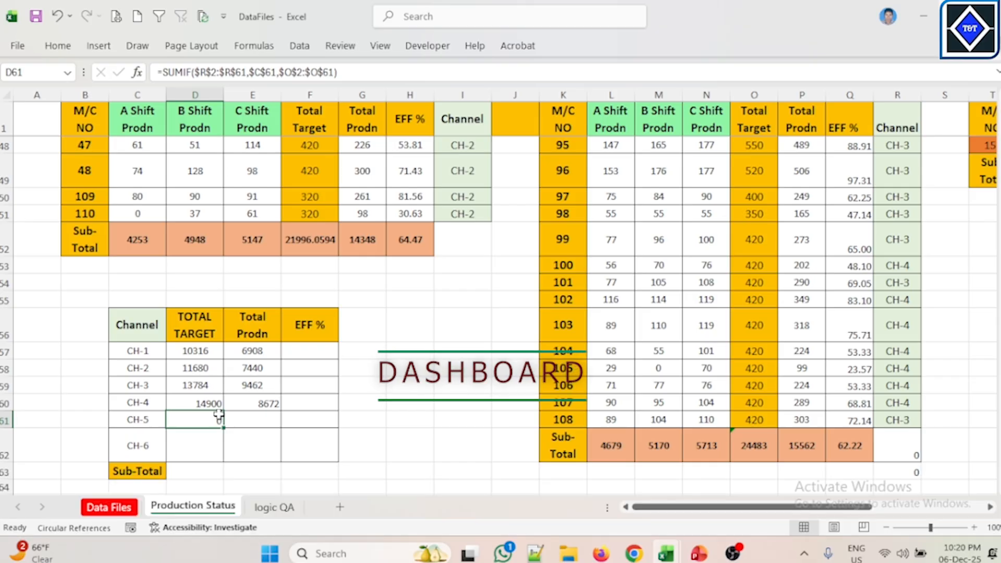
{"action": "left_click", "coordinate": [198, 416]}
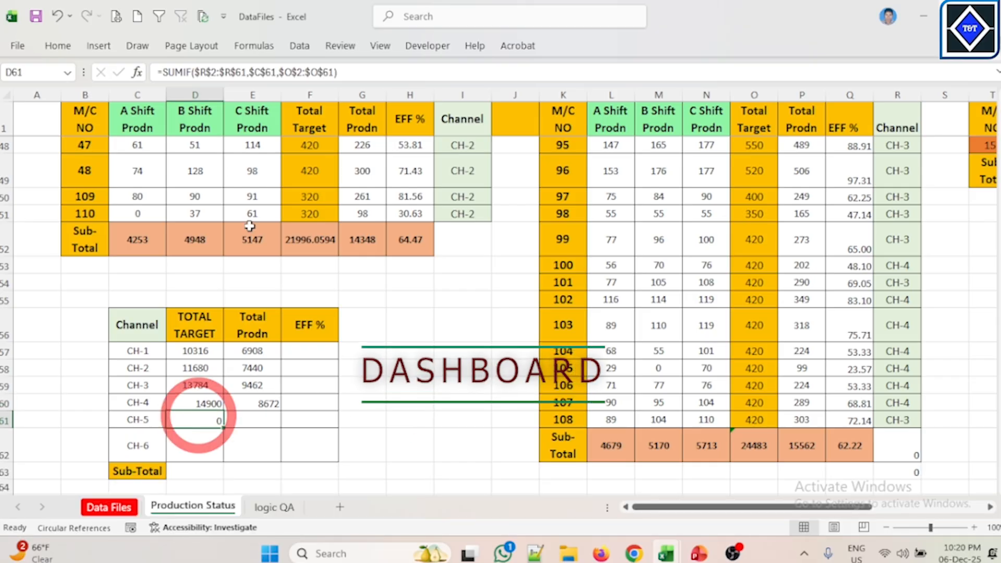
{"action": "left_click", "coordinate": [235, 72]}
{"action": "double_click", "coordinate": [235, 72]}
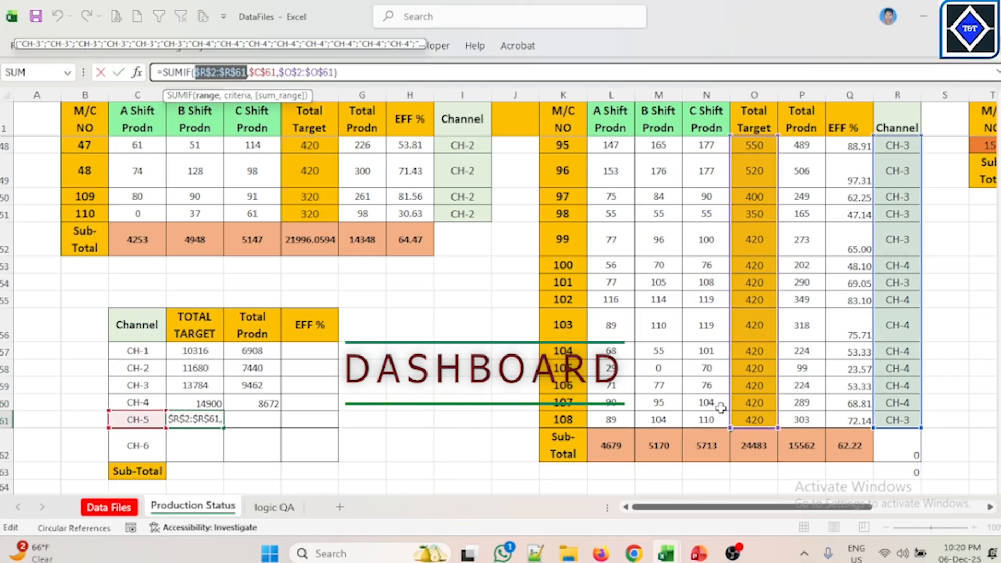
{"action": "key", "text": "Escape"}
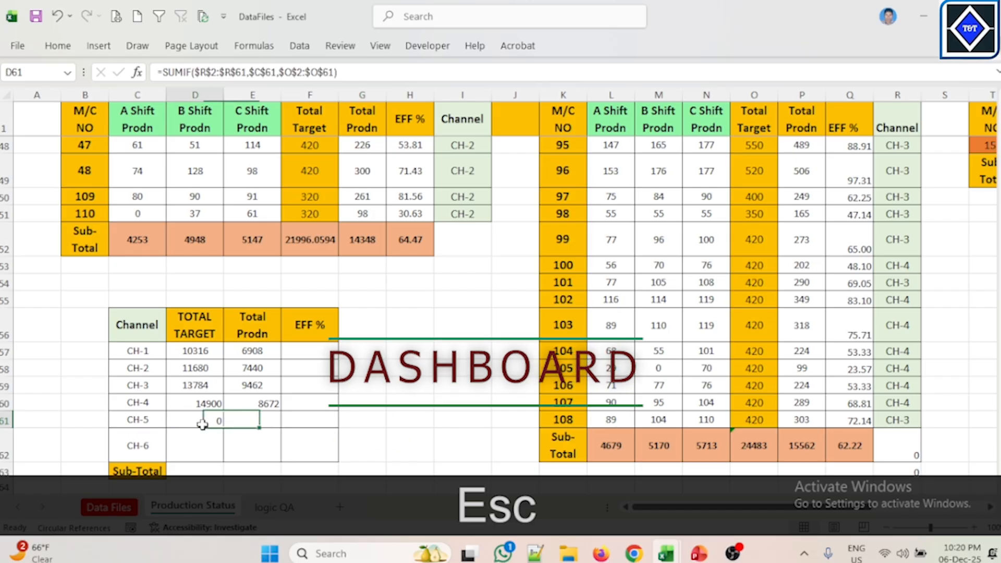
{"action": "type", "text": "=SU"}
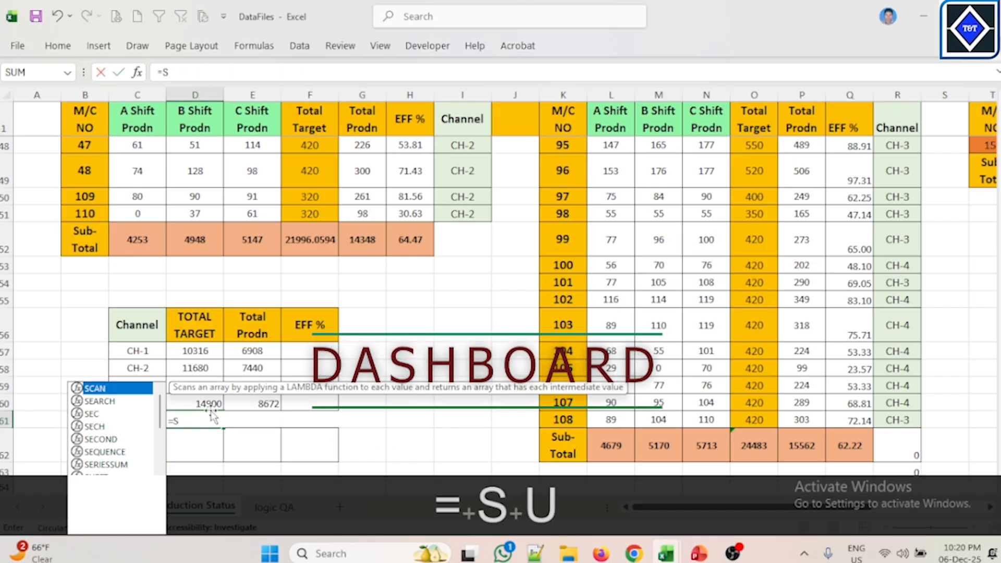
{"action": "left_click", "coordinate": [487, 331]}
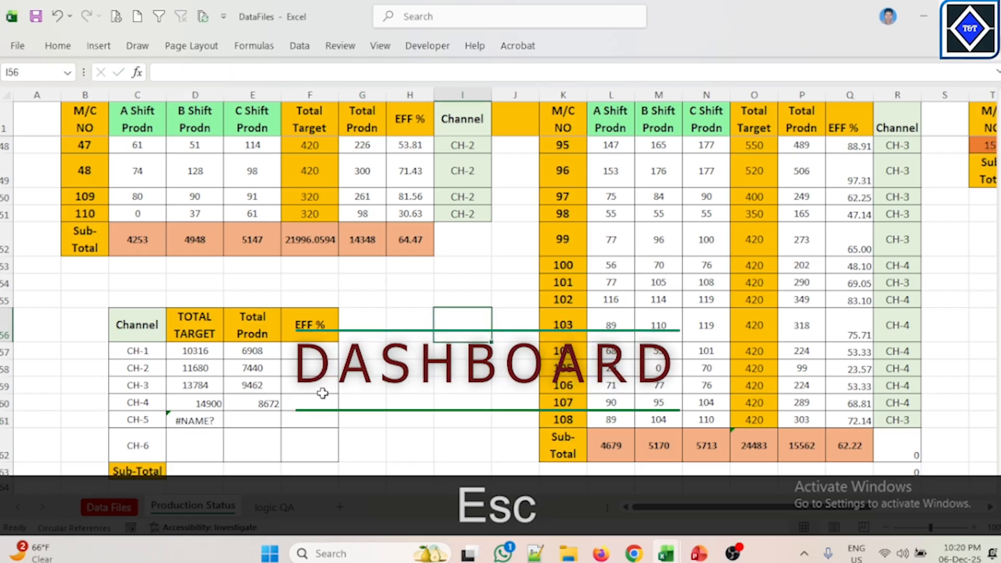
{"action": "left_click", "coordinate": [205, 420]}
{"action": "key", "text": "Delete"}
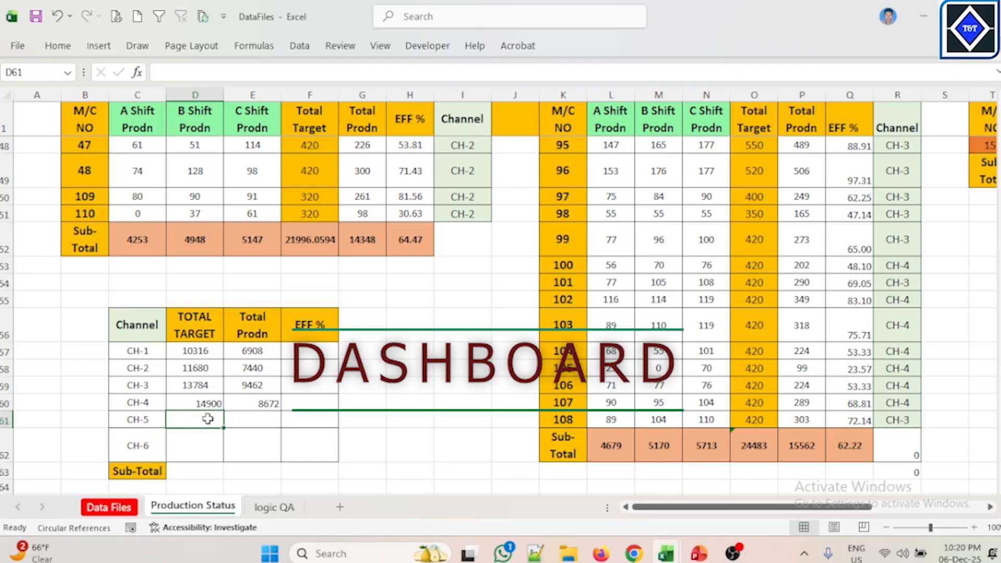
Step: Start a SUMIF formula in CH-5's TOTAL TARGET cell with the CH-5 channel column range $AA$2:$AA$48
{"action": "scroll", "coordinate": [634, 174], "scroll_direction": "up", "scroll_amount": 16}
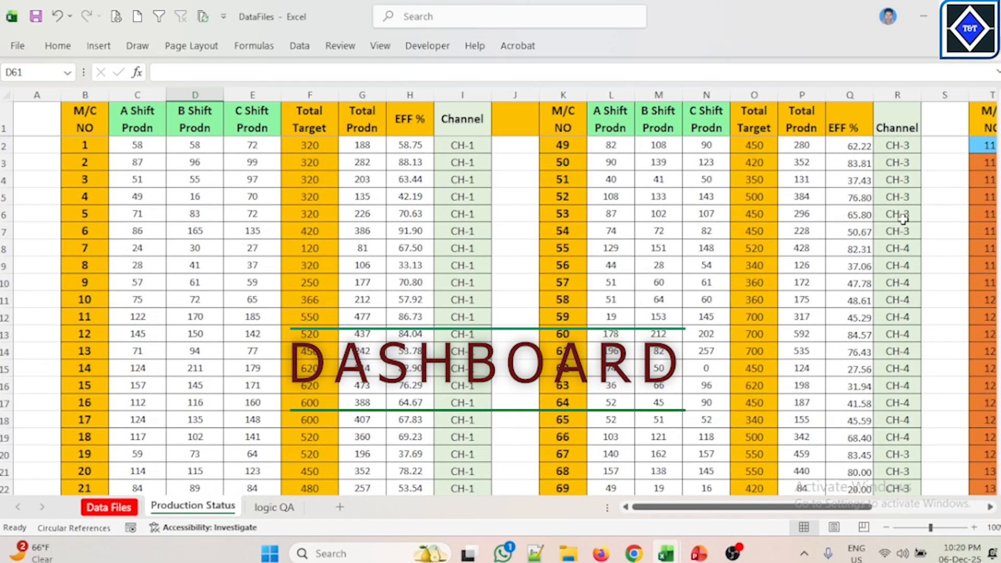
{"action": "left_click_drag", "start_coordinate": [841, 508], "coordinate": [915, 508]}
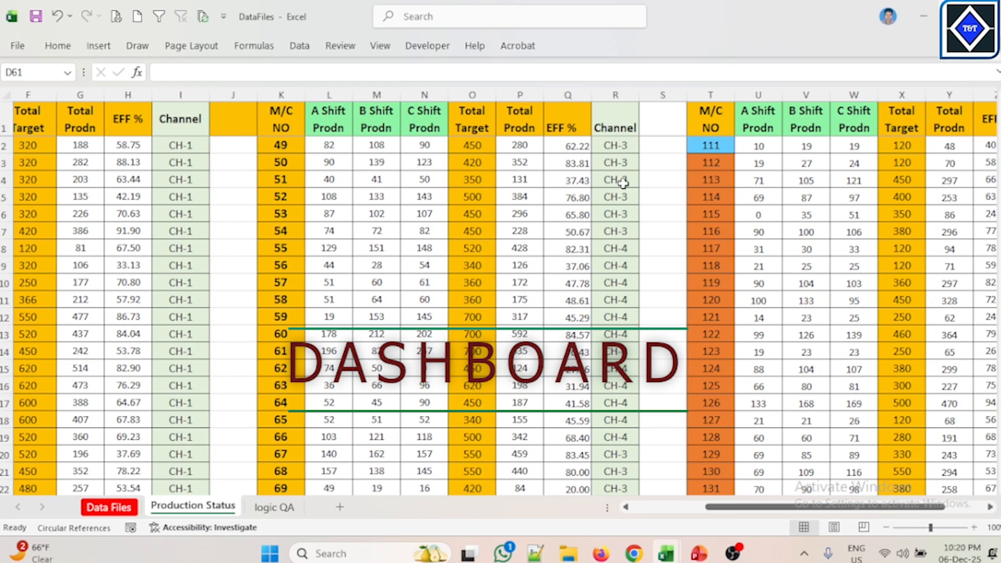
{"action": "left_click", "coordinate": [619, 129]}
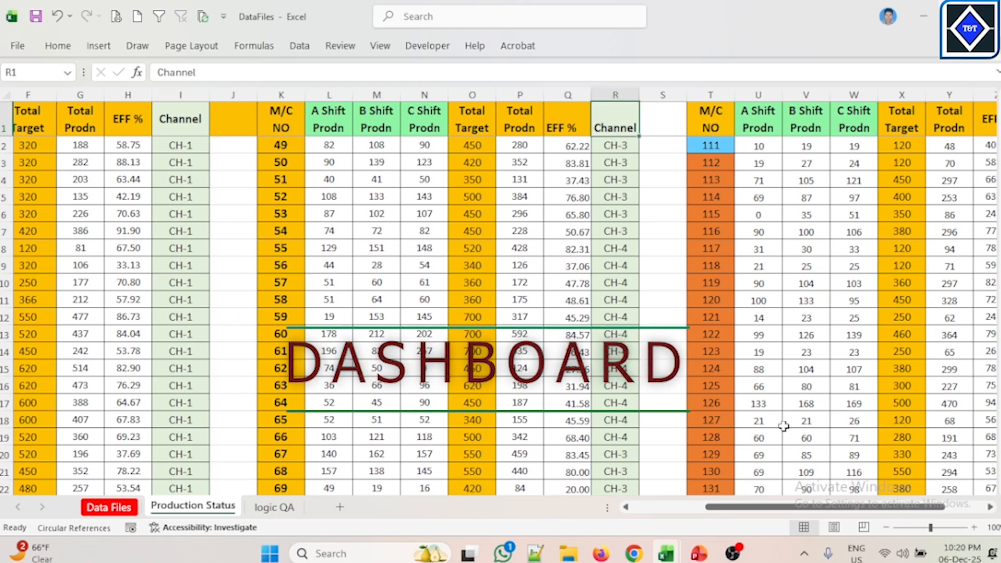
{"action": "left_click_drag", "start_coordinate": [889, 507], "coordinate": [795, 509]}
{"action": "scroll", "coordinate": [777, 384], "scroll_direction": "down", "scroll_amount": 8}
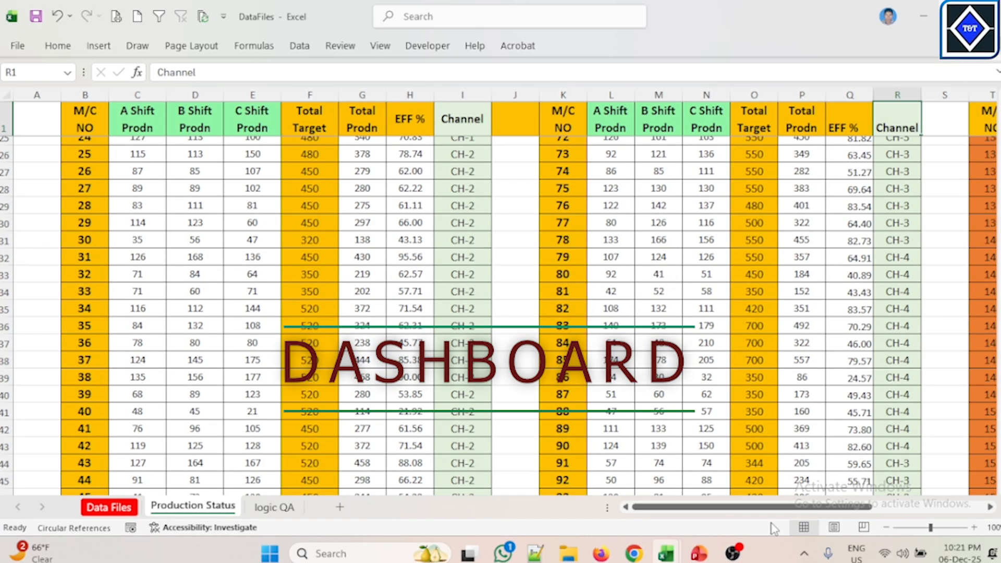
{"action": "scroll", "coordinate": [396, 363], "scroll_direction": "down", "scroll_amount": 8}
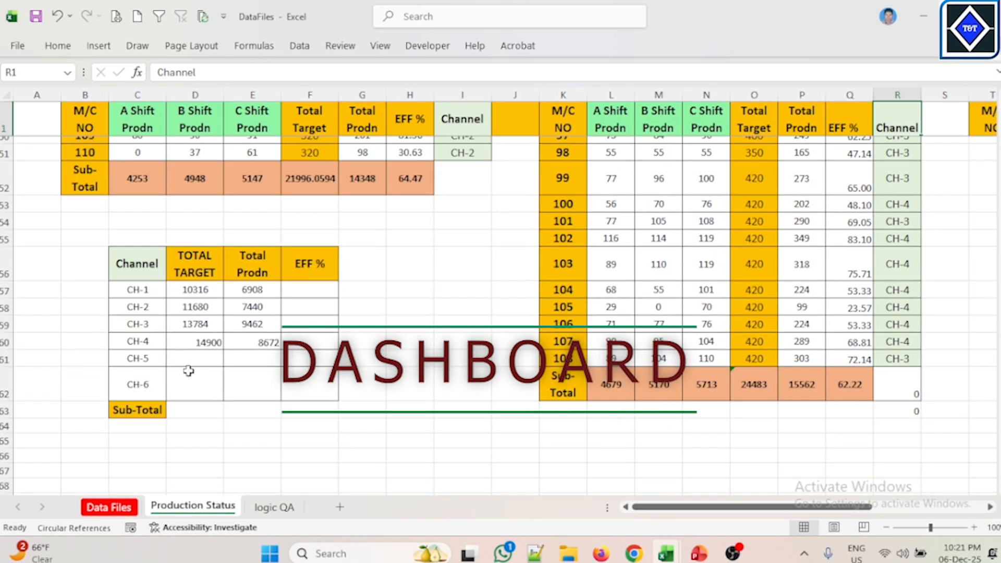
{"action": "left_click", "coordinate": [203, 362]}
{"action": "type", "text": "=SUM"}
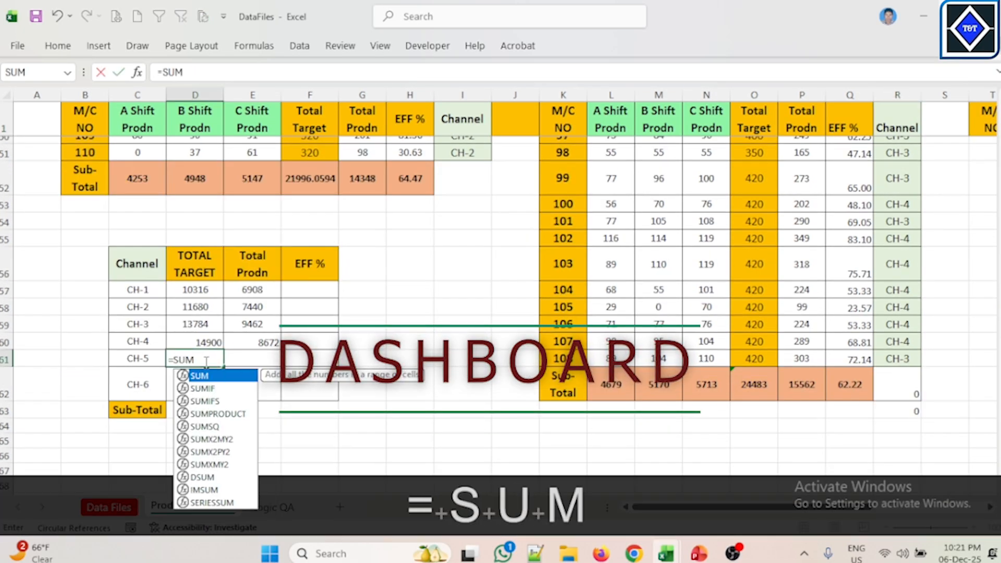
{"action": "key", "text": "Down"}
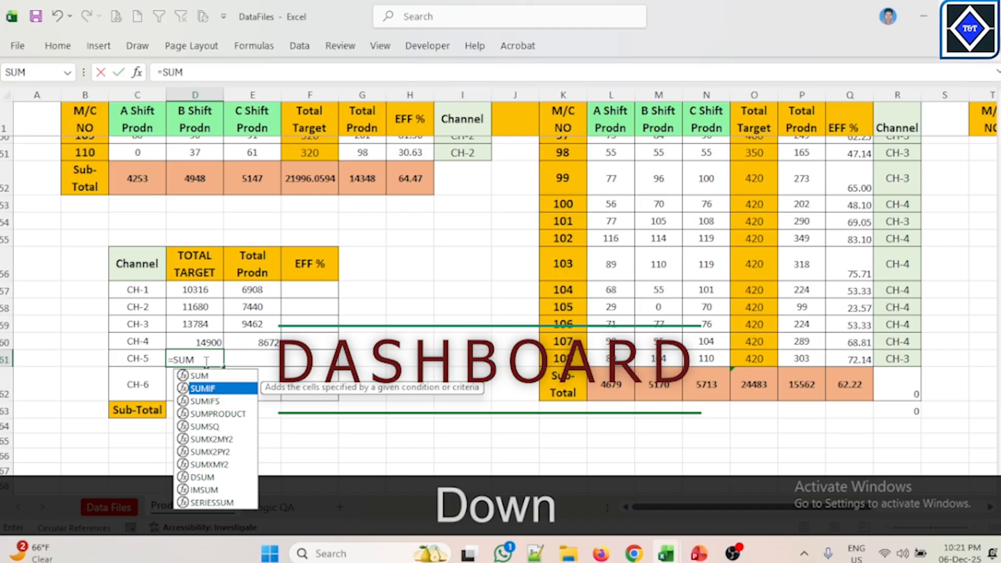
{"action": "key", "text": "Tab"}
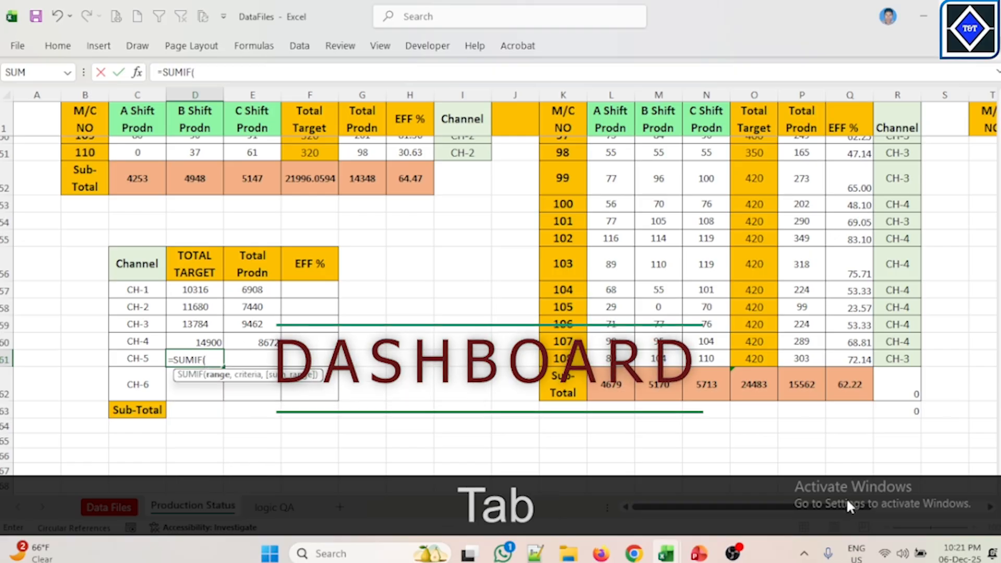
{"action": "left_click_drag", "start_coordinate": [847, 501], "coordinate": [961, 501]}
{"action": "scroll", "coordinate": [798, 216], "scroll_direction": "up", "scroll_amount": 10}
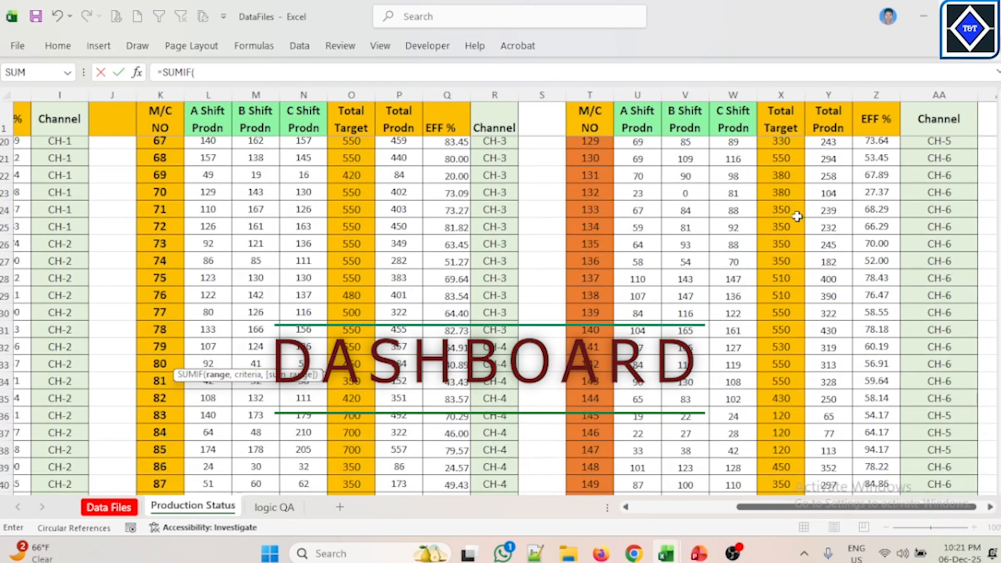
{"action": "scroll", "coordinate": [798, 216], "scroll_direction": "up", "scroll_amount": 6}
{"action": "left_click_drag", "start_coordinate": [944, 140], "coordinate": [958, 422]}
{"action": "key", "text": "F4"}
{"action": "type", "text": ","}
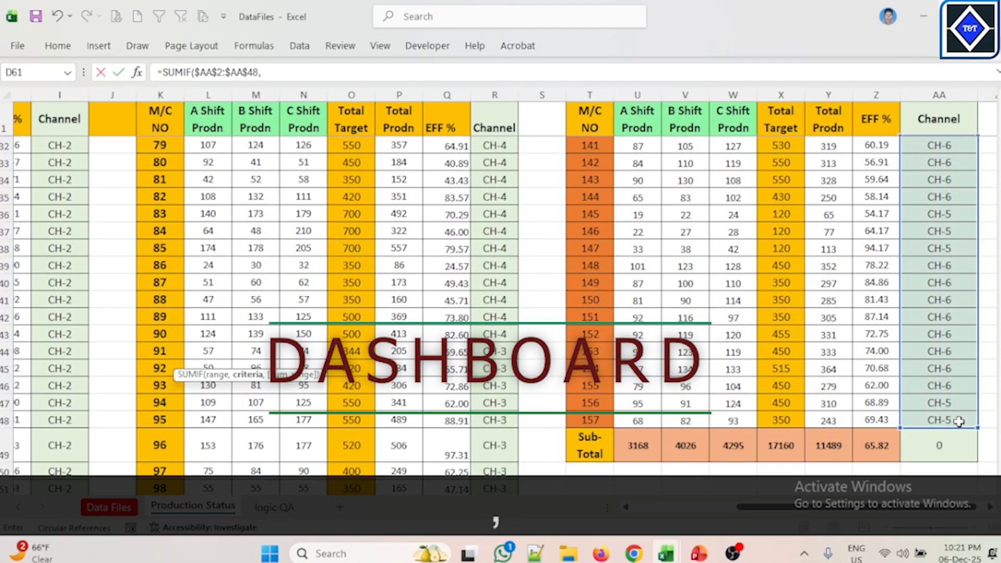
Step: Add criteria $C$61 and sum range $X$2:$X$48 to CH-5's TOTAL TARGET SUMIF formula, close and enter it
{"action": "left_click_drag", "start_coordinate": [885, 507], "coordinate": [469, 498]}
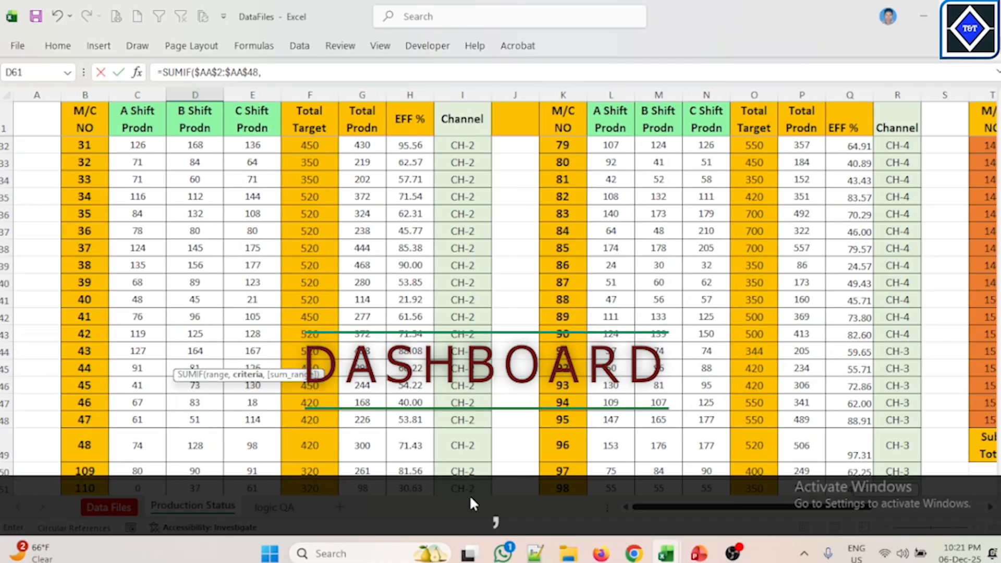
{"action": "scroll", "coordinate": [396, 427], "scroll_direction": "down", "scroll_amount": 7}
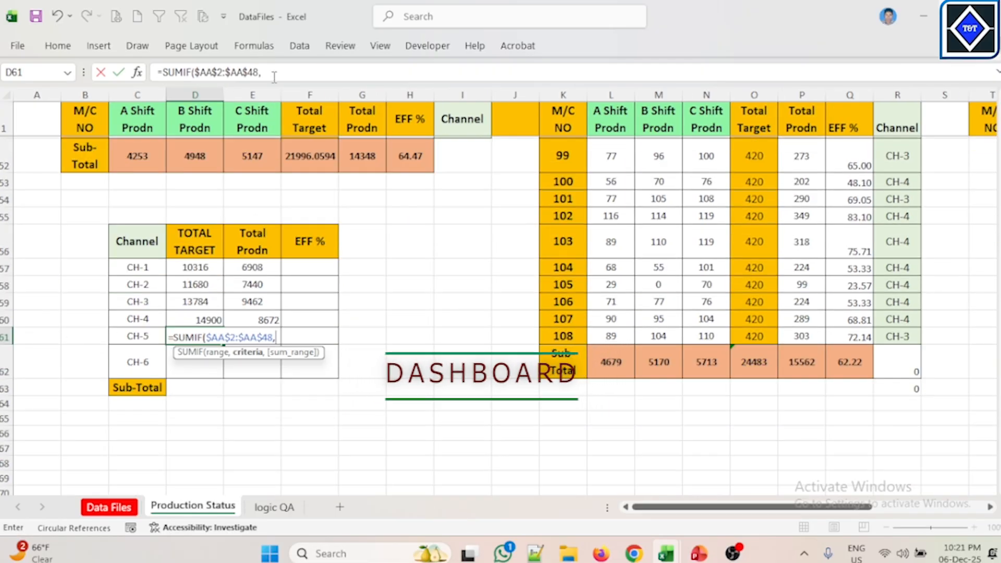
{"action": "type", "text": "C61"}
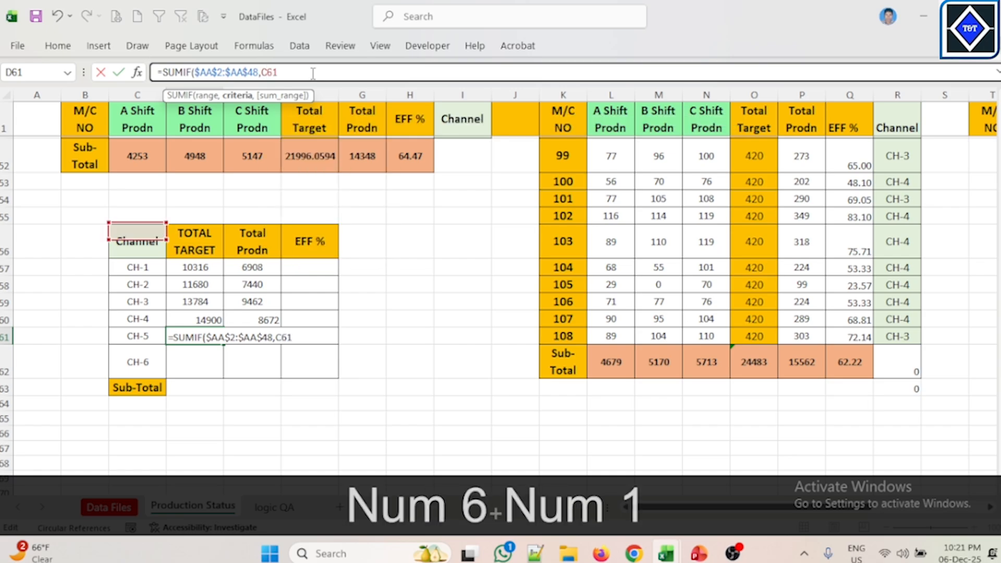
{"action": "key", "text": "F4"}
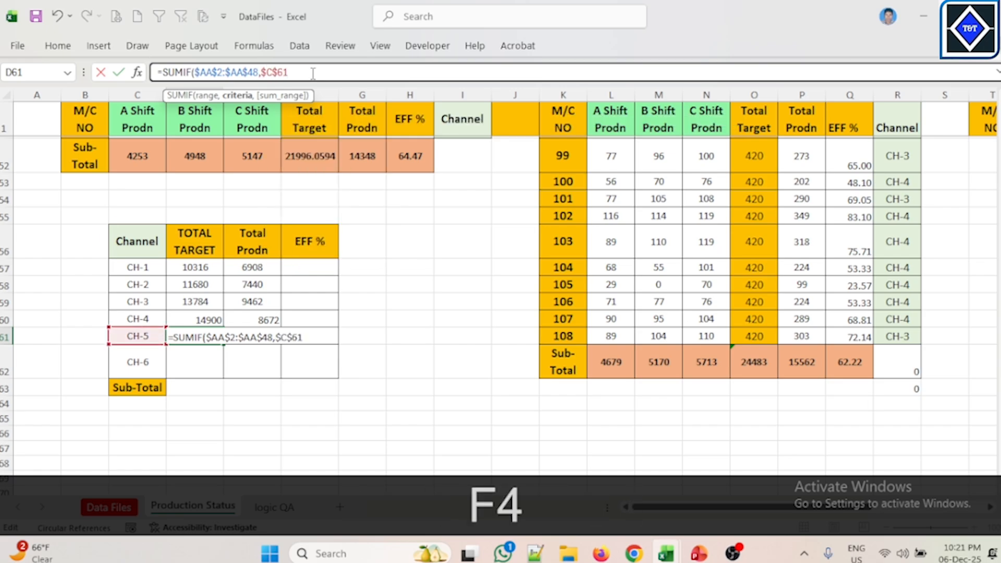
{"action": "type", "text": ","}
{"action": "scroll", "coordinate": [856, 218], "scroll_direction": "up", "scroll_amount": 5}
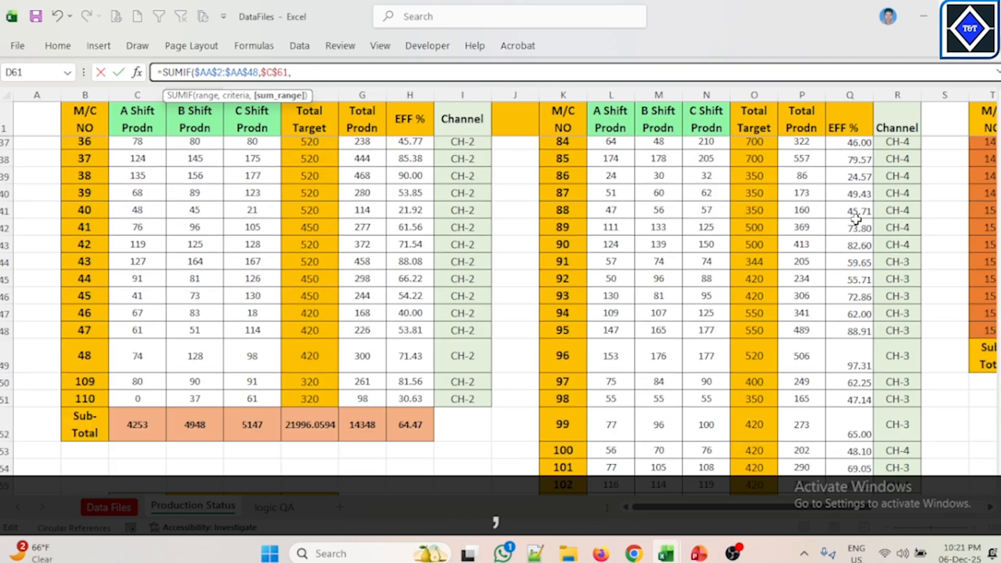
{"action": "scroll", "coordinate": [887, 477], "scroll_direction": "right", "scroll_amount": 4}
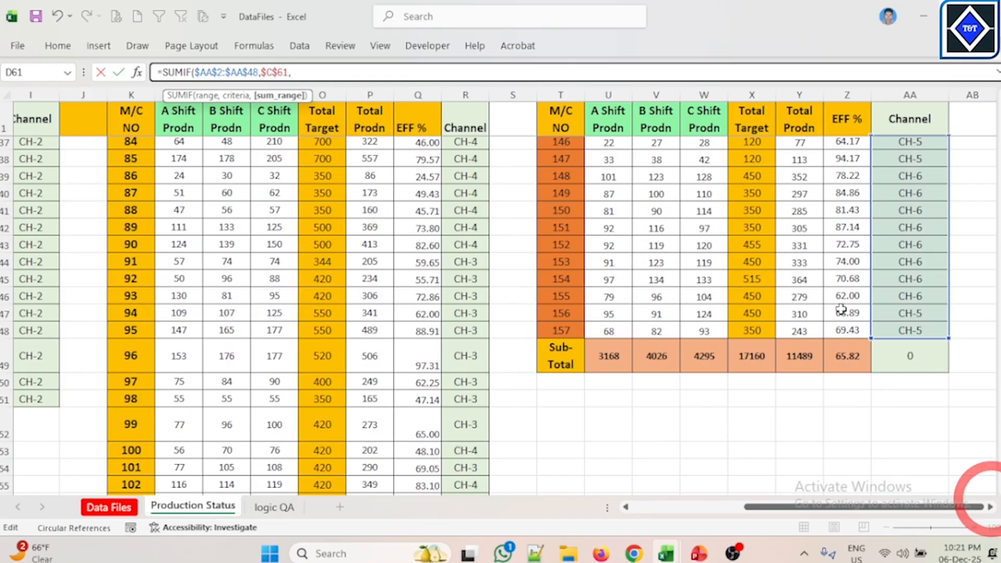
{"action": "scroll", "coordinate": [840, 308], "scroll_direction": "up", "scroll_amount": 10}
{"action": "scroll", "coordinate": [841, 309], "scroll_direction": "up", "scroll_amount": 2}
{"action": "left_click_drag", "start_coordinate": [753, 146], "coordinate": [764, 438]}
{"action": "key", "text": "F4"}
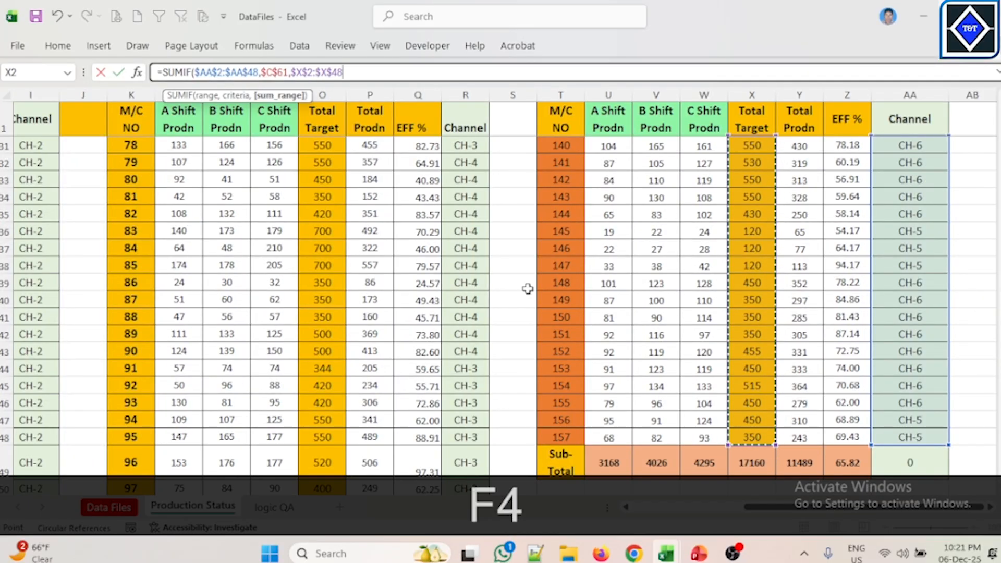
{"action": "type", "text": ")"}
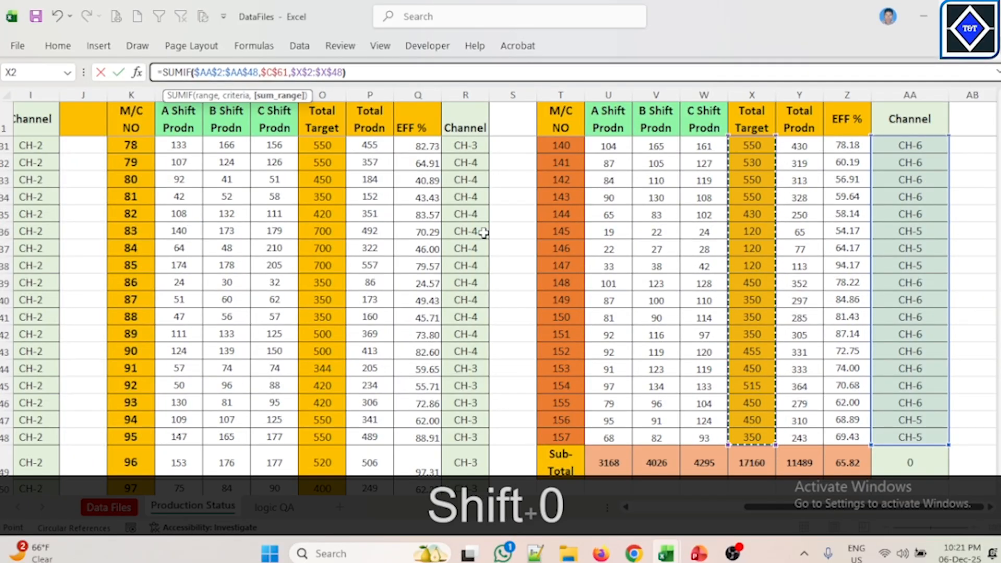
{"action": "key", "text": "Return"}
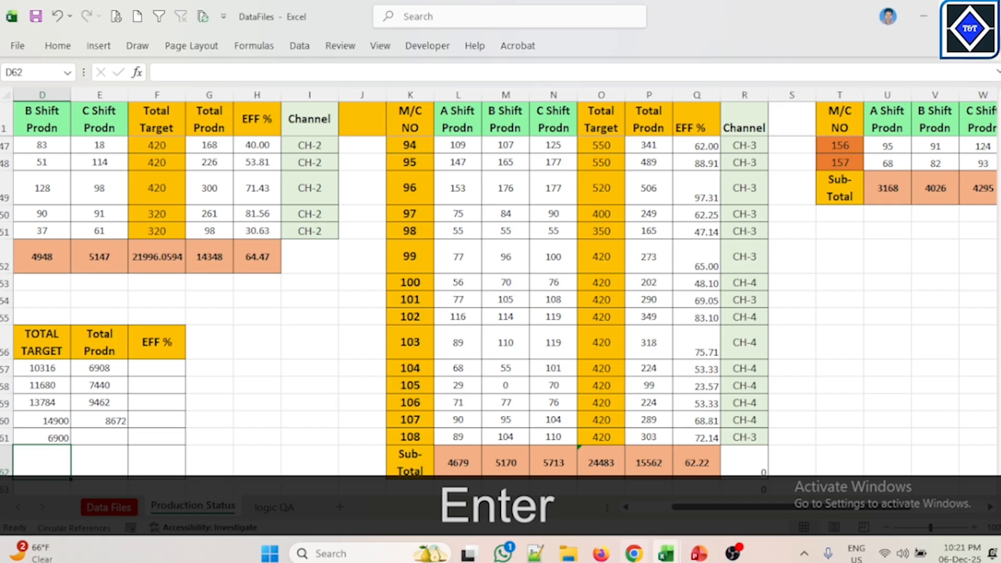
Step: Copy the formula text from CH-5's TOTAL TARGET cell
{"action": "left_click_drag", "start_coordinate": [848, 507], "coordinate": [613, 503]}
{"action": "scroll", "coordinate": [383, 400], "scroll_direction": "down", "scroll_amount": 1}
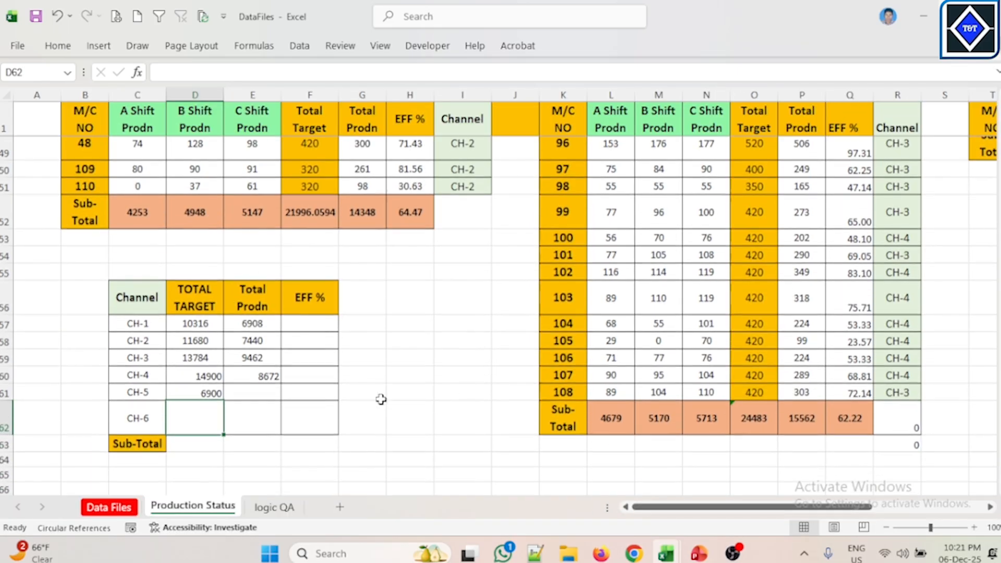
{"action": "left_click", "coordinate": [205, 393]}
{"action": "left_click_drag", "start_coordinate": [380, 72], "coordinate": [50, 88]}
{"action": "key", "text": "ctrl+c"}
{"action": "key", "text": "Escape"}
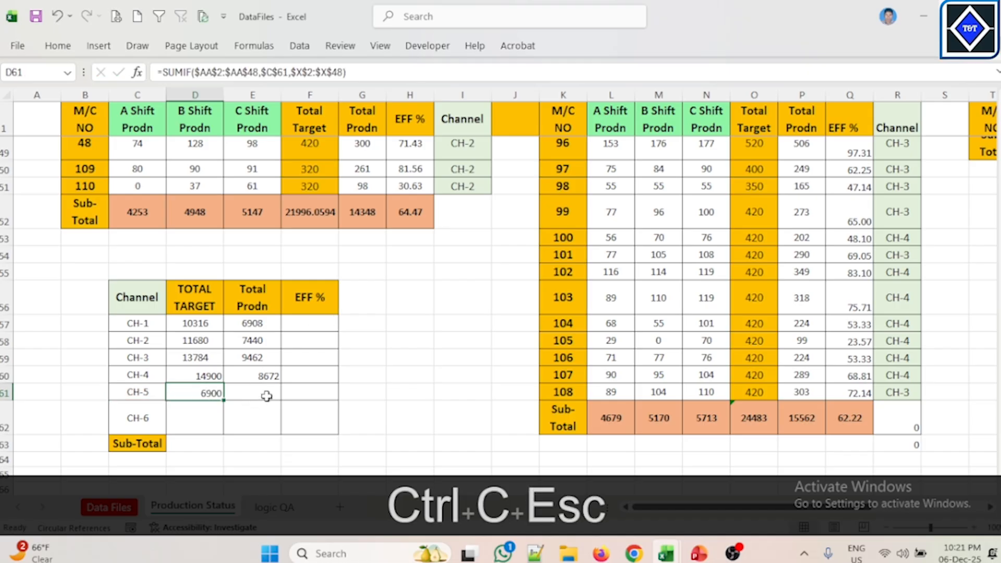
Step: Paste the copied formula into CH-5's Total Prodn cell
{"action": "left_click", "coordinate": [266, 392]}
{"action": "key", "text": "ctrl+v"}
{"action": "left_click", "coordinate": [428, 374]}
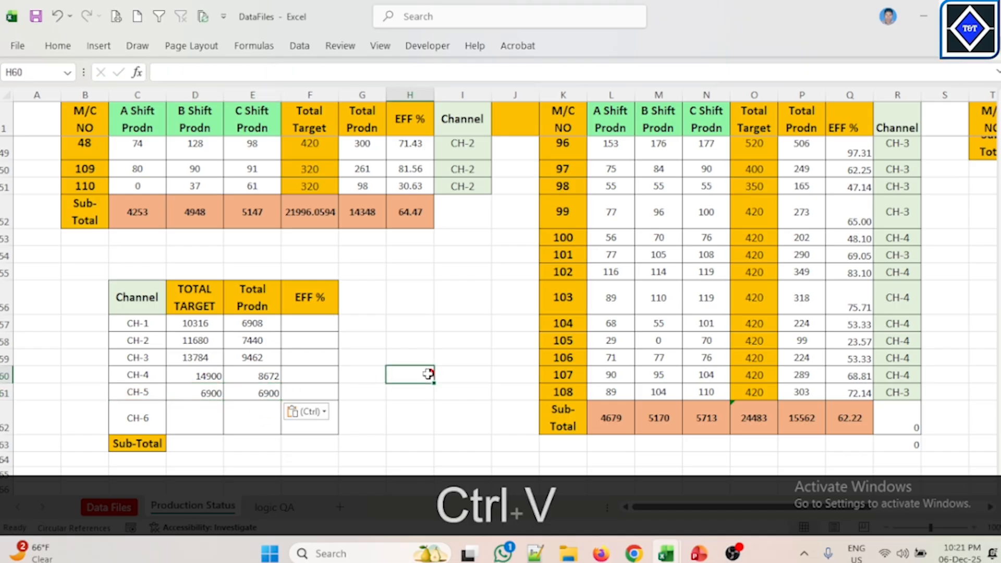
{"action": "left_click", "coordinate": [270, 393]}
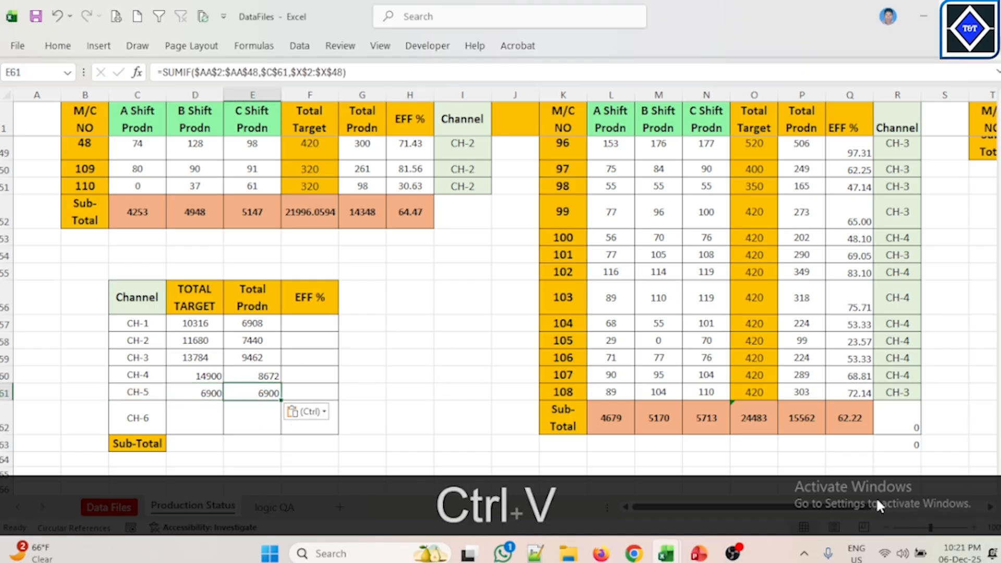
Step: Change the sum range in CH-5's Total Prodn formula to $Y$2:$Y$48 and enter it
{"action": "left_click_drag", "start_coordinate": [857, 508], "coordinate": [971, 505]}
{"action": "scroll", "coordinate": [859, 209], "scroll_direction": "up", "scroll_amount": 8}
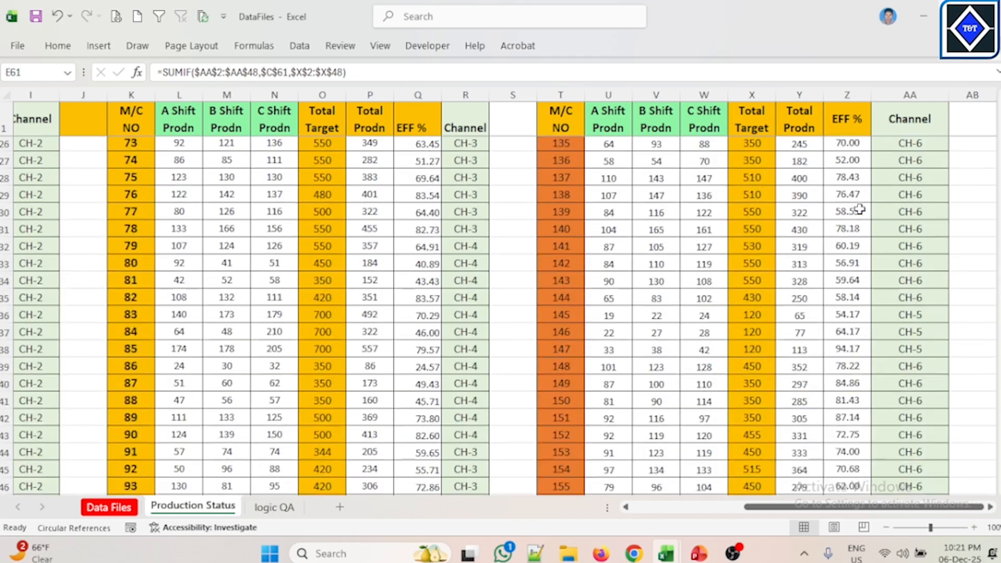
{"action": "scroll", "coordinate": [859, 209], "scroll_direction": "up", "scroll_amount": 8}
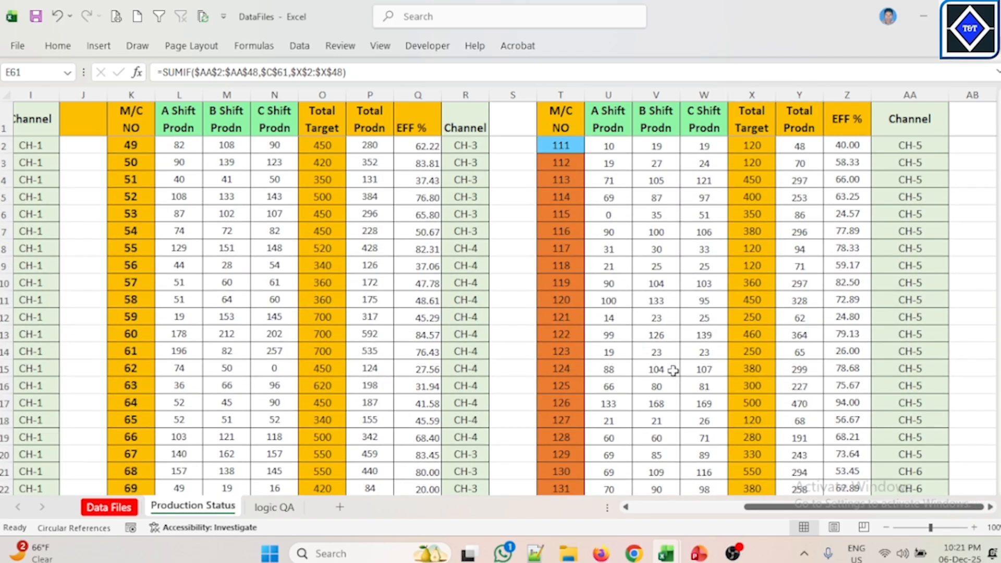
{"action": "left_click", "coordinate": [399, 73]}
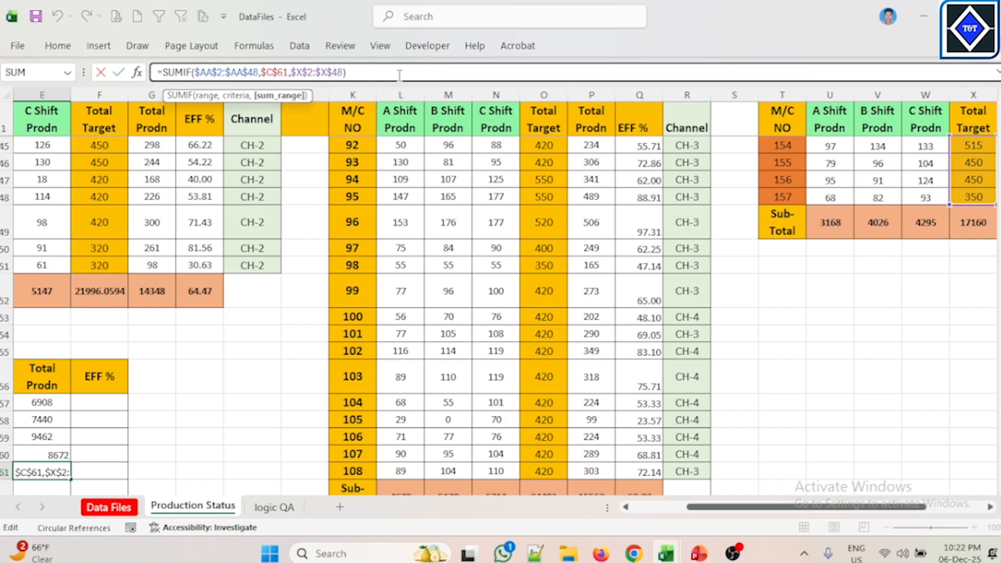
{"action": "key", "text": "BackSpace"}
{"action": "type", "text": "Y"}
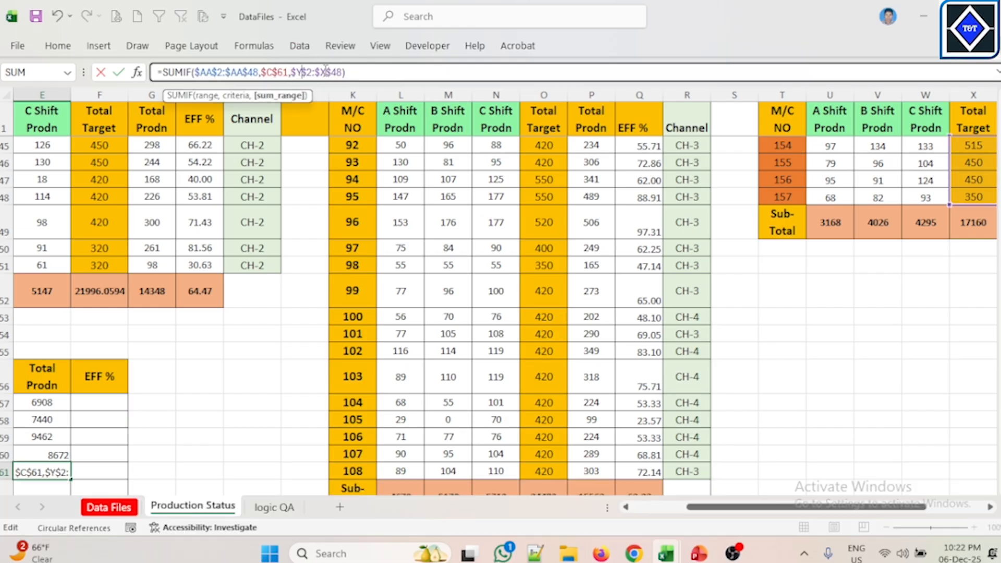
{"action": "left_click", "coordinate": [324, 72]}
{"action": "key", "text": "BackSpace"}
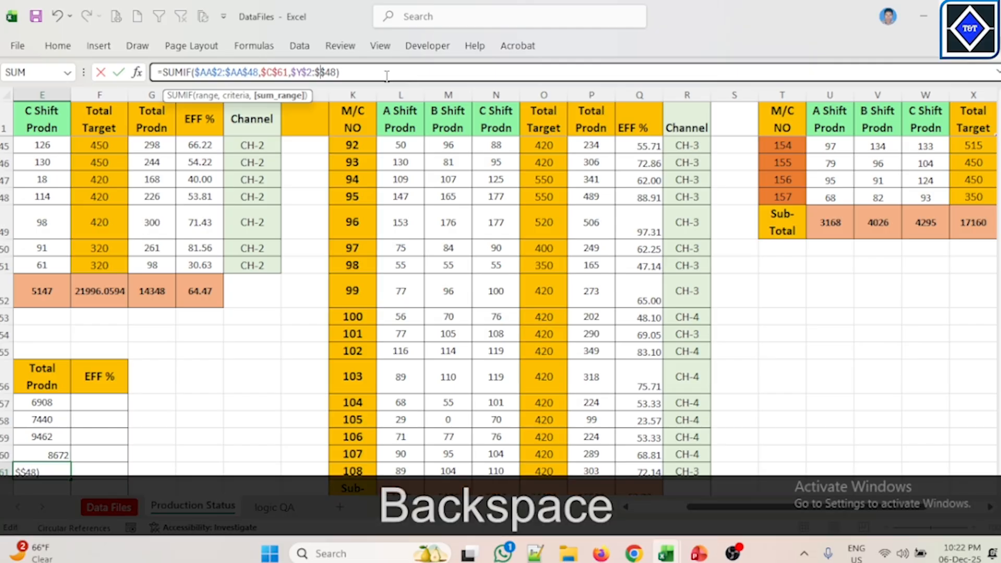
{"action": "type", "text": "Y"}
{"action": "key", "text": "Return"}
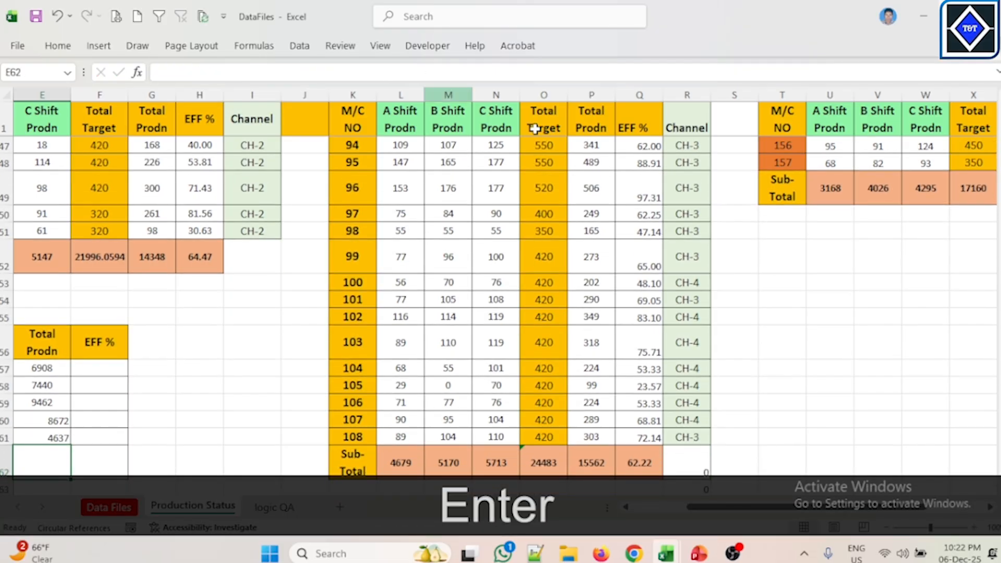
Step: Copy the formula text from CH-5's TOTAL TARGET cell
{"action": "left_click_drag", "start_coordinate": [749, 506], "coordinate": [597, 504]}
{"action": "scroll", "coordinate": [470, 355], "scroll_direction": "down", "scroll_amount": 2}
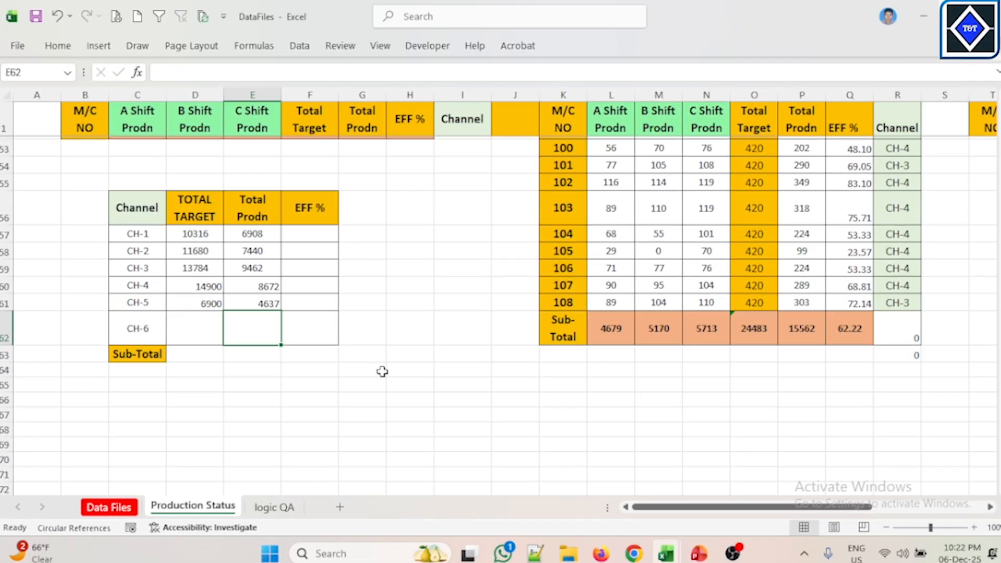
{"action": "left_click", "coordinate": [215, 319]}
{"action": "left_click", "coordinate": [211, 299]}
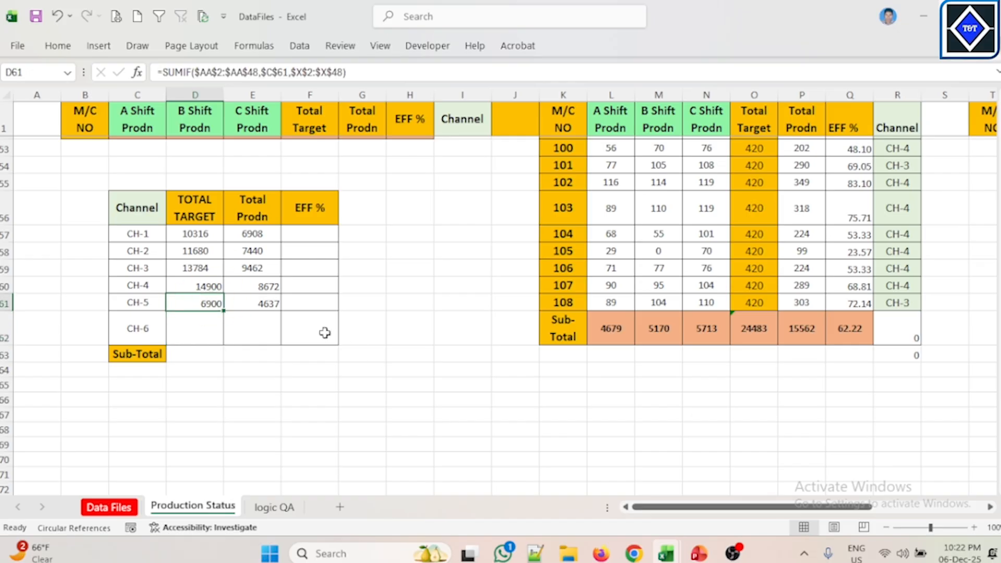
{"action": "left_click_drag", "start_coordinate": [363, 73], "coordinate": [68, 78]}
{"action": "key", "text": "ctrl+c"}
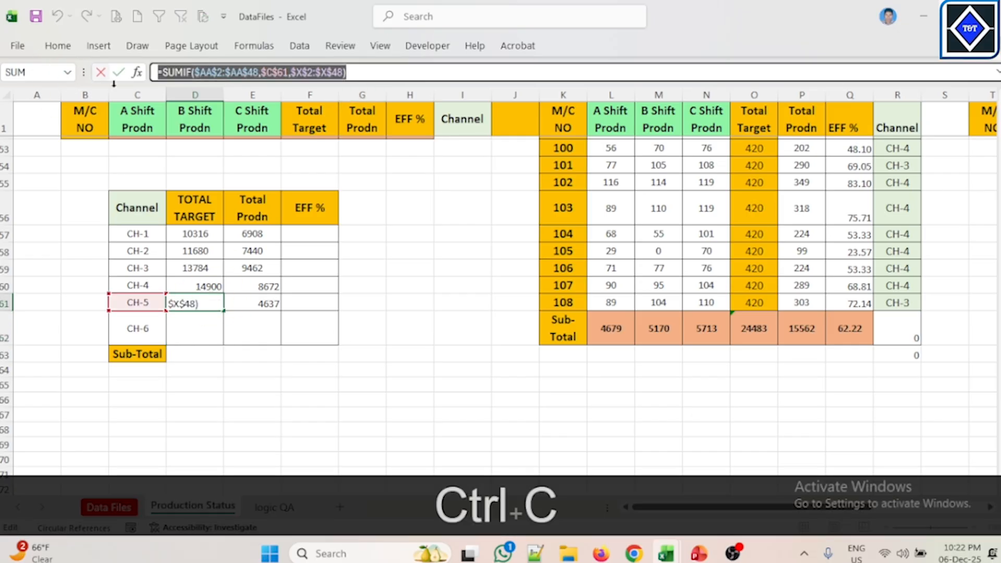
Step: Paste the copied formula into CH-6's TOTAL TARGET cell
{"action": "key", "text": "Escape"}
{"action": "left_click", "coordinate": [196, 333], "text": "shift"}
{"action": "key", "text": "ctrl+v"}
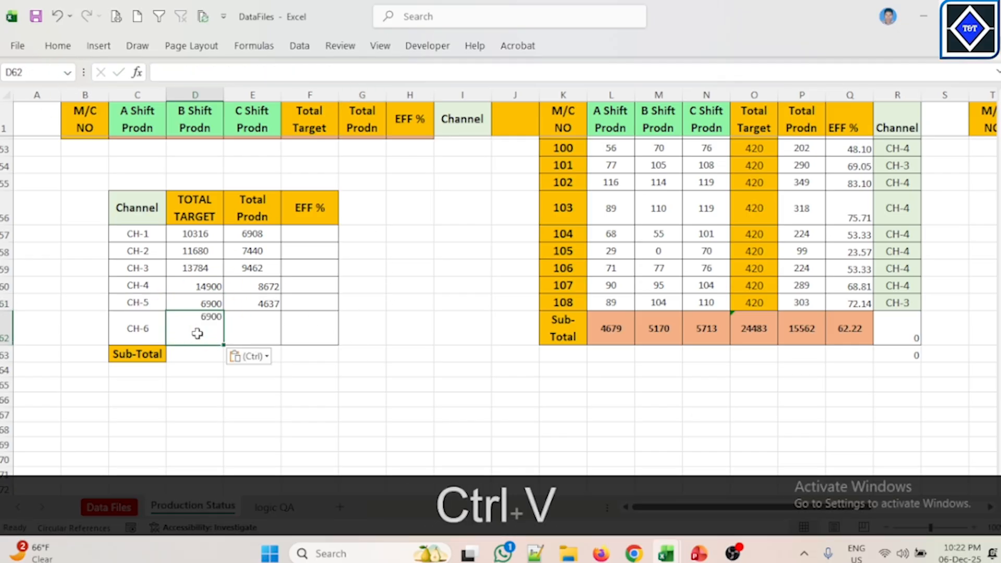
Step: Change the criteria in CH-6's TOTAL TARGET formula to $C$62 and enter it
{"action": "left_click", "coordinate": [264, 389]}
{"action": "left_click", "coordinate": [206, 327]}
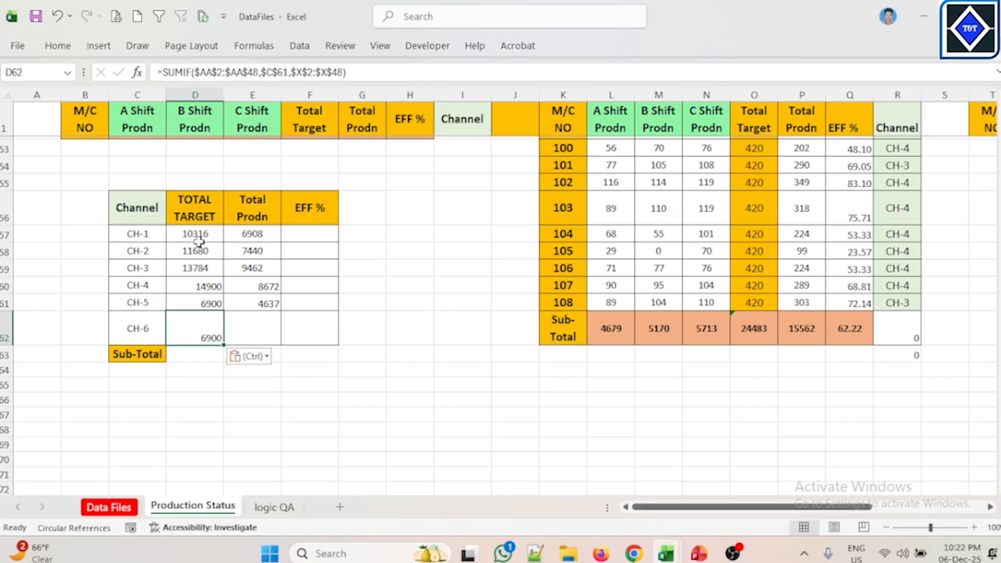
{"action": "left_click", "coordinate": [287, 72]}
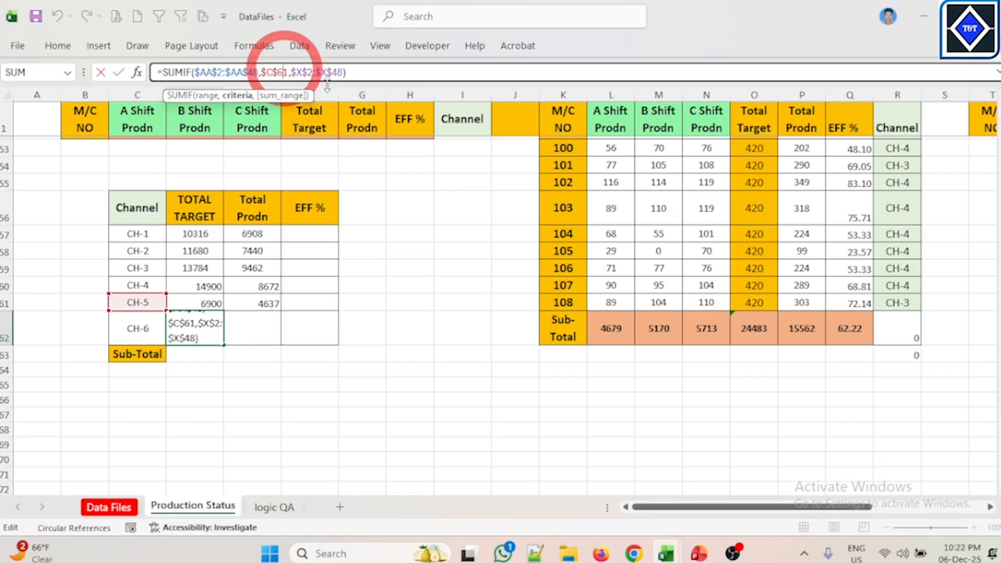
{"action": "key", "text": "Delete"}
{"action": "type", "text": "2"}
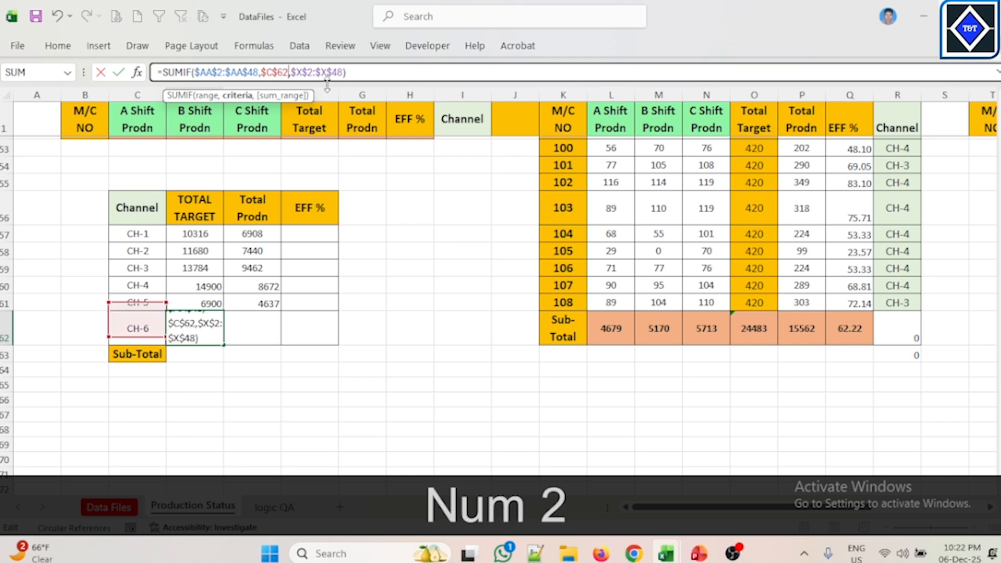
{"action": "key", "text": "Return"}
Step: Copy the formula text from CH-6's TOTAL TARGET cell
{"action": "left_click", "coordinate": [206, 325]}
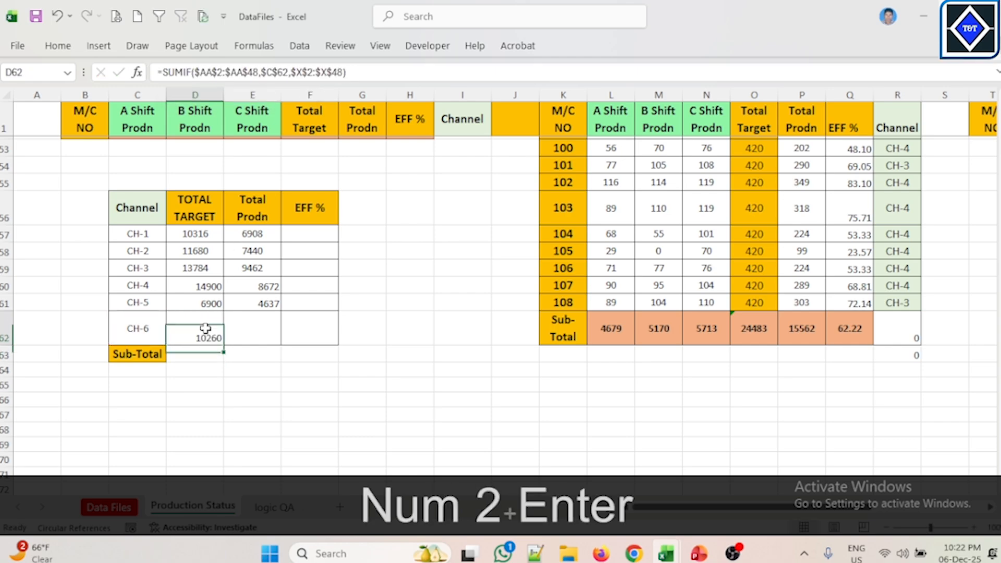
{"action": "left_click_drag", "start_coordinate": [359, 73], "coordinate": [110, 85]}
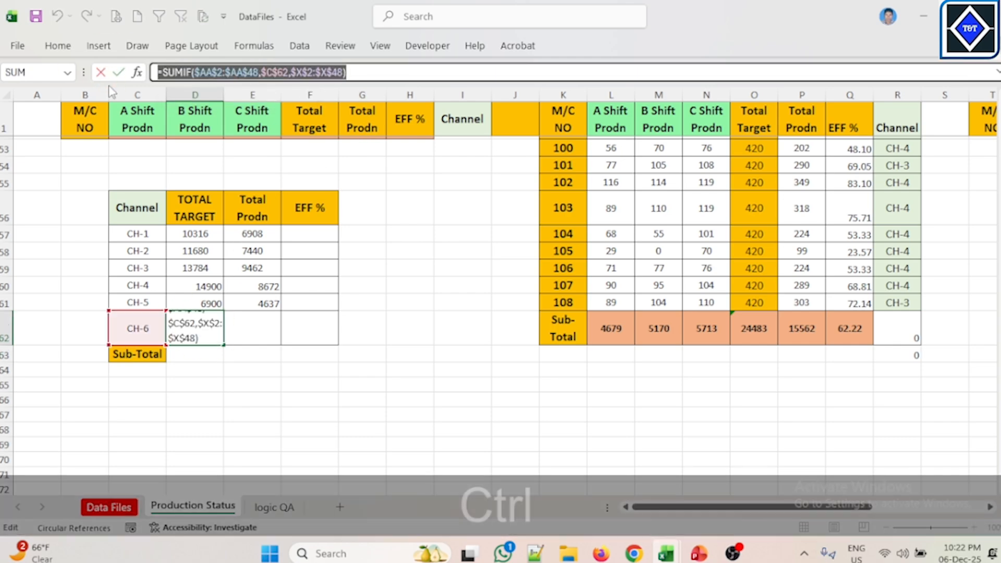
{"action": "key", "text": "ctrl+c"}
Step: Paste the copied formula into CH-6's Total Prodn cell
{"action": "key", "text": "Escape"}
{"action": "left_click", "coordinate": [253, 329]}
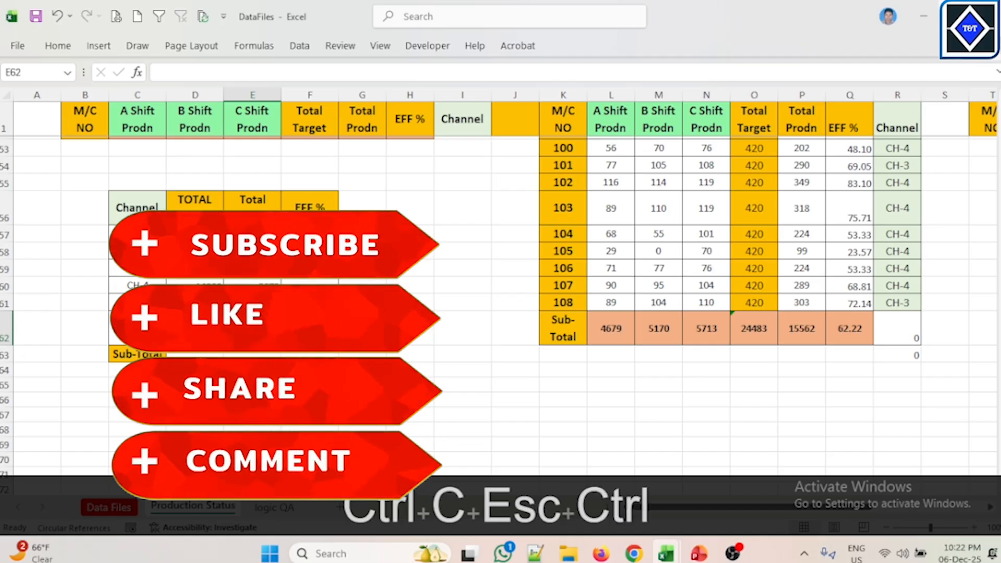
{"action": "key", "text": "ctrl+v"}
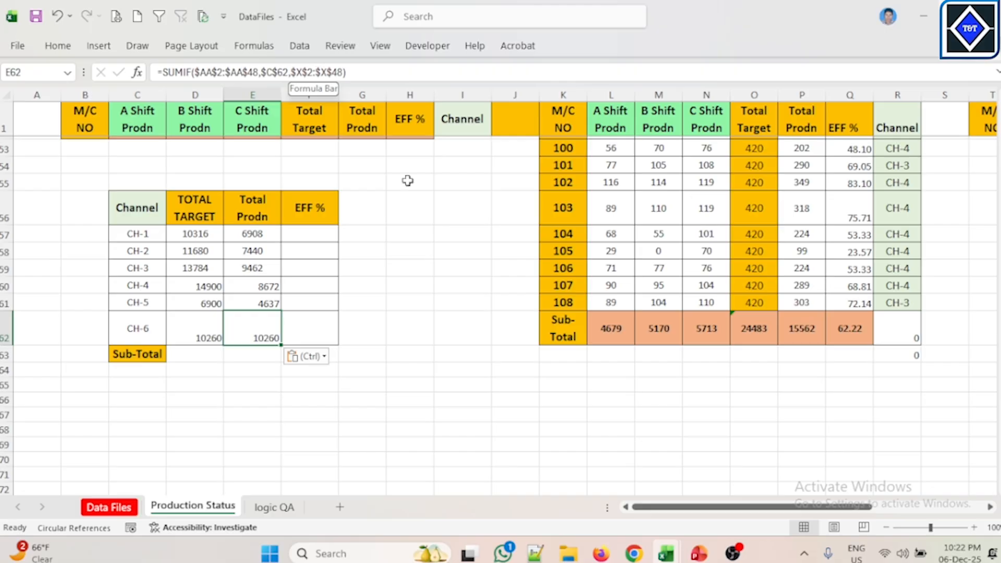
Step: Change the sum range in CH-6's Total Prodn formula to $Y$2:$Y$48 and enter it
{"action": "left_click_drag", "start_coordinate": [751, 507], "coordinate": [863, 506]}
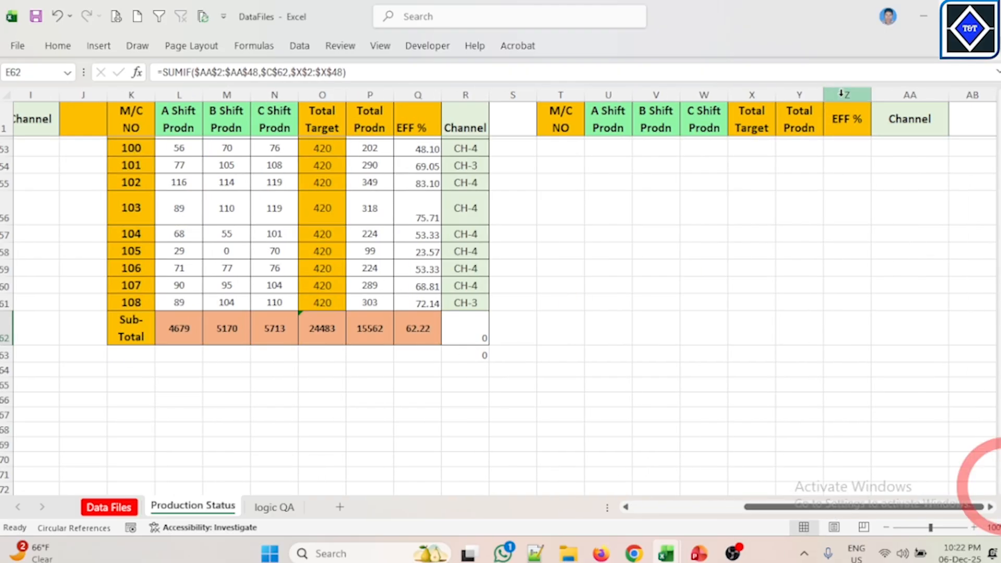
{"action": "left_click", "coordinate": [302, 72]}
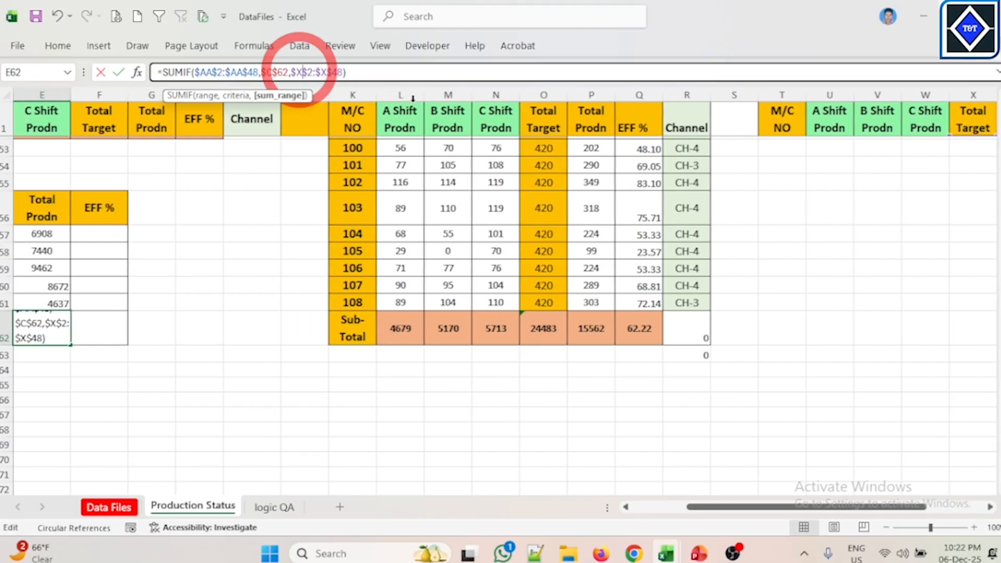
{"action": "key", "text": "BackSpace"}
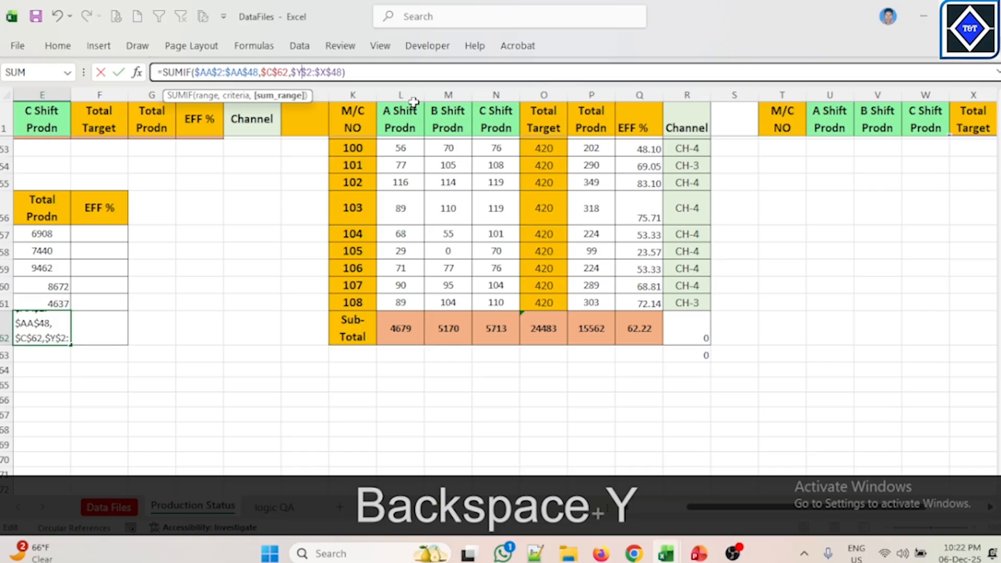
{"action": "left_click", "coordinate": [328, 73]}
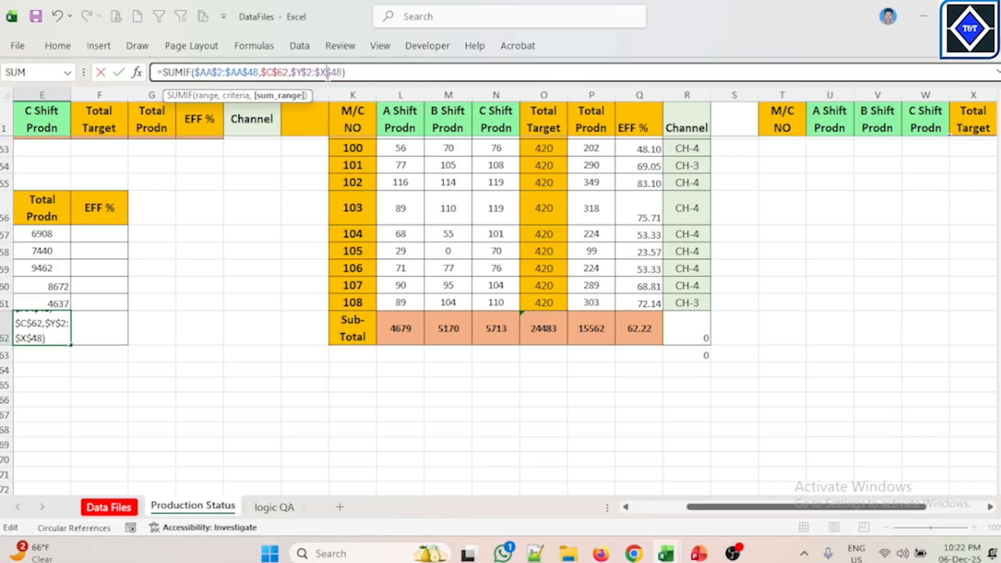
{"action": "key", "text": "BackSpace"}
{"action": "type", "text": "Y"}
{"action": "key", "text": "Return"}
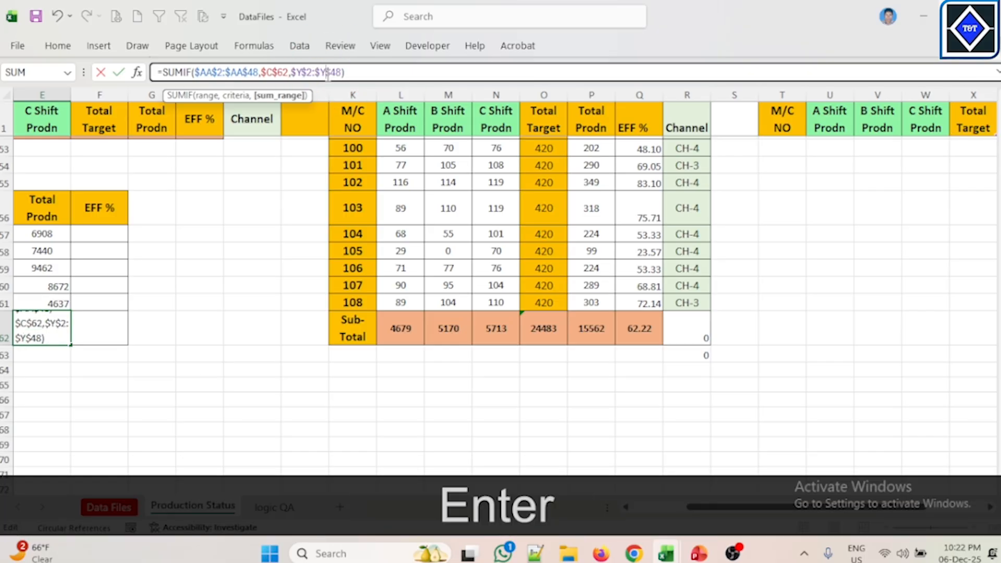
Step: Total the TOTAL TARGET column in the Sub-Total row with AutoSum and fill it across to Total Prodn
{"action": "left_click_drag", "start_coordinate": [829, 501], "coordinate": [681, 499]}
{"action": "left_click_drag", "start_coordinate": [202, 289], "coordinate": [257, 336]}
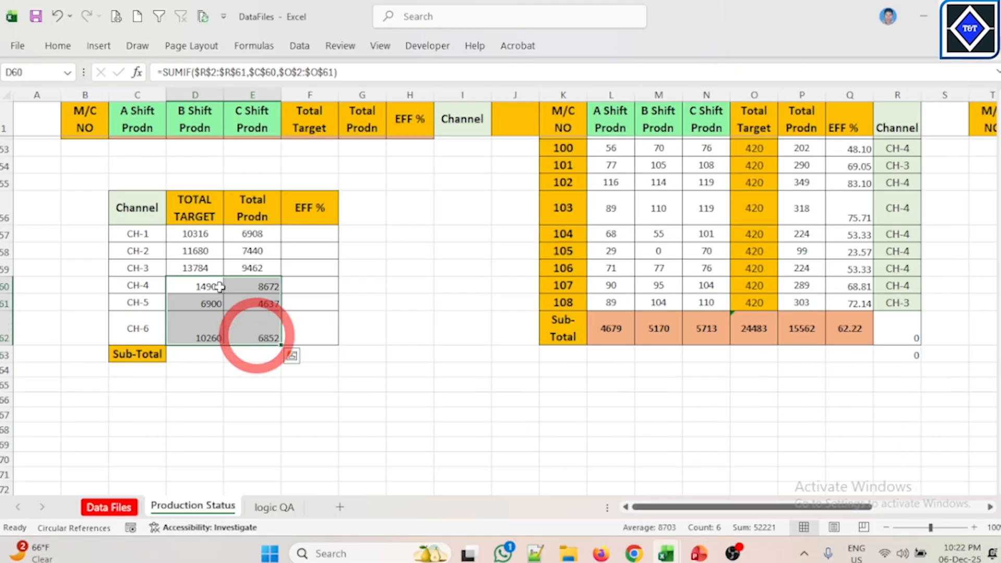
{"action": "left_click_drag", "start_coordinate": [184, 232], "coordinate": [250, 340]}
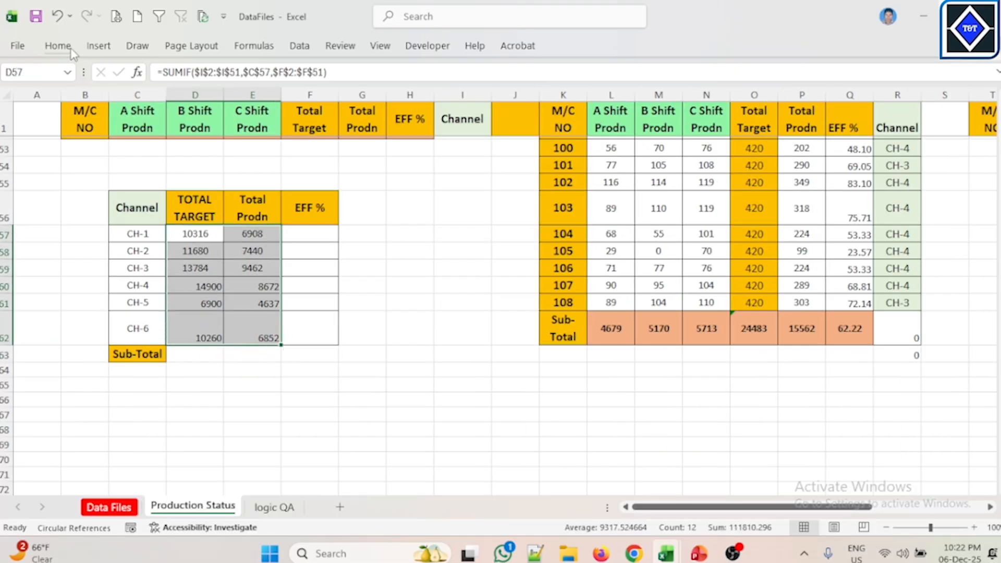
{"action": "left_click", "coordinate": [58, 46]}
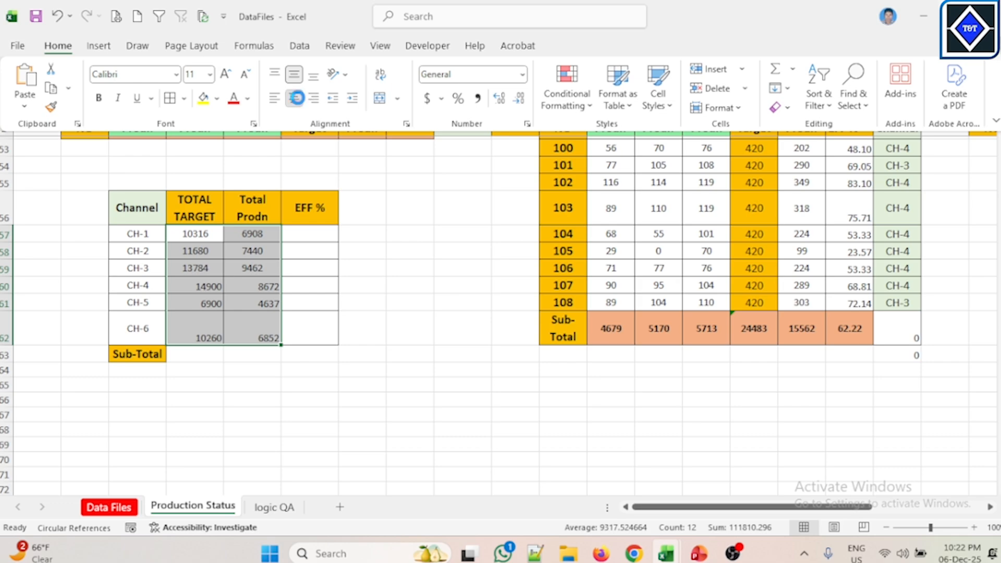
{"action": "left_click", "coordinate": [391, 306]}
{"action": "left_click", "coordinate": [185, 331]}
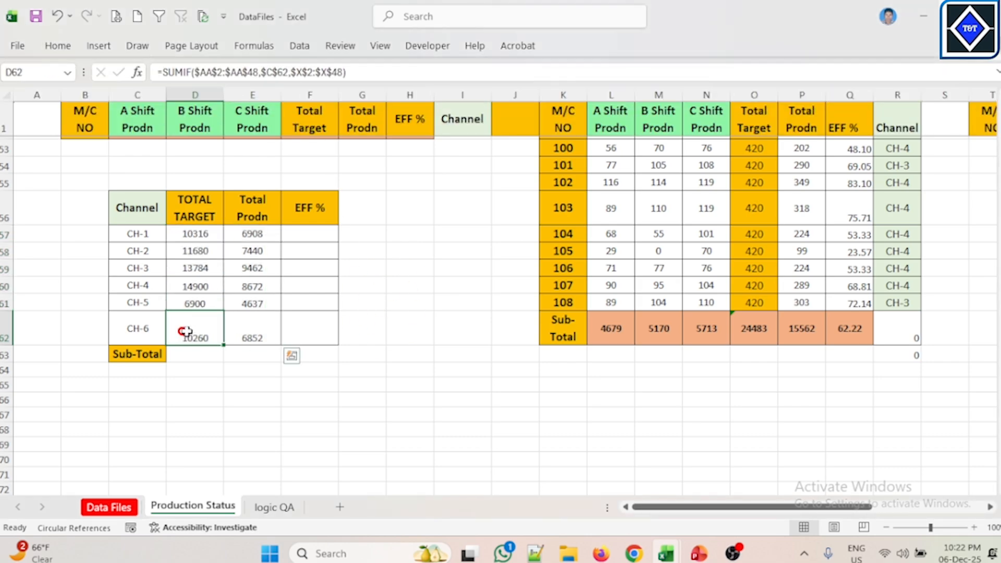
{"action": "left_click", "coordinate": [197, 355]}
{"action": "key", "text": "alt+equal"}
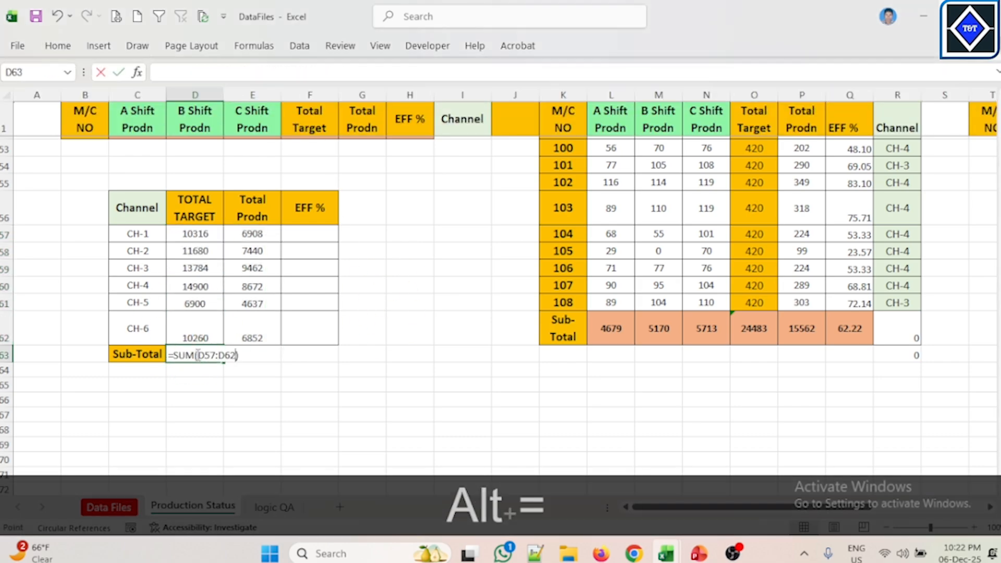
{"action": "key", "text": "Return"}
{"action": "left_click", "coordinate": [196, 355]}
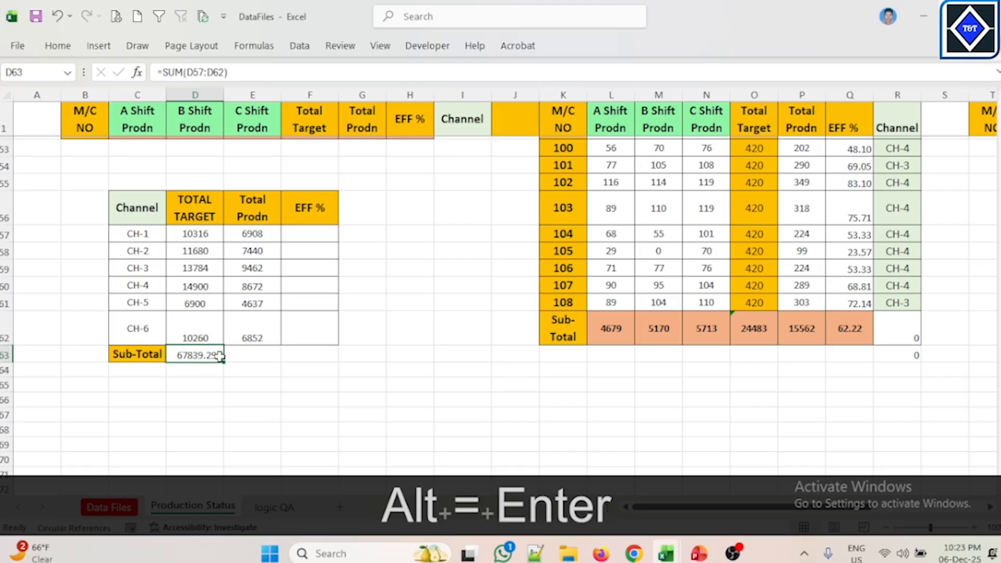
{"action": "left_click_drag", "start_coordinate": [226, 364], "coordinate": [282, 357]}
Step: Enter the Sub-Total efficiency formula =E63/D63% in the EFF % column
{"action": "left_click", "coordinate": [312, 357]}
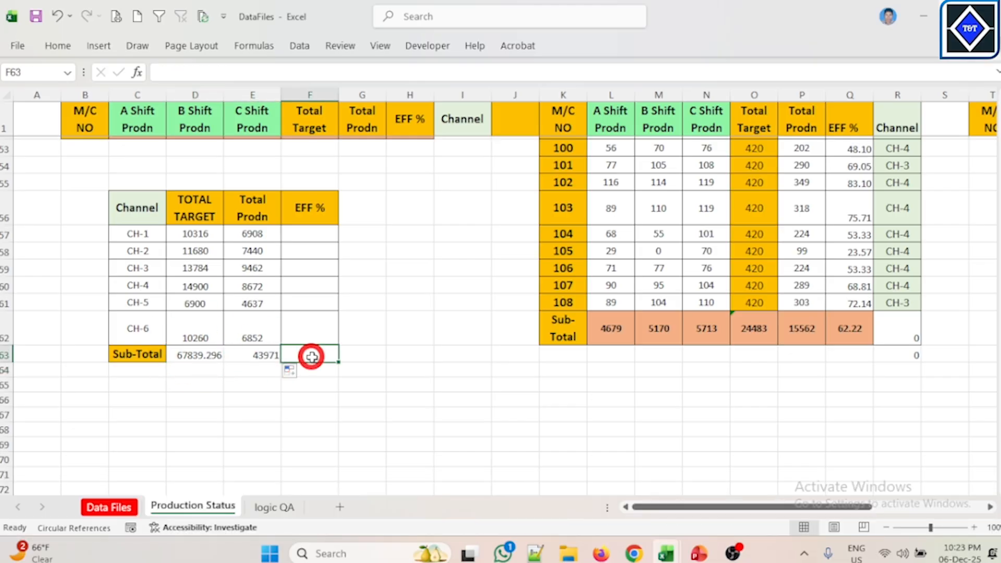
{"action": "type", "text": "="}
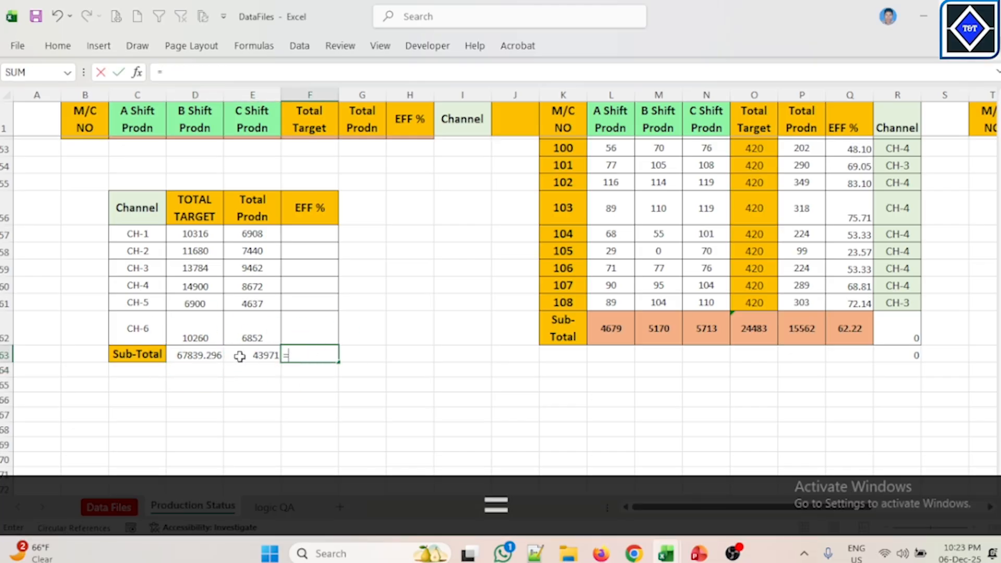
{"action": "left_click", "coordinate": [260, 356]}
{"action": "type", "text": "/"}
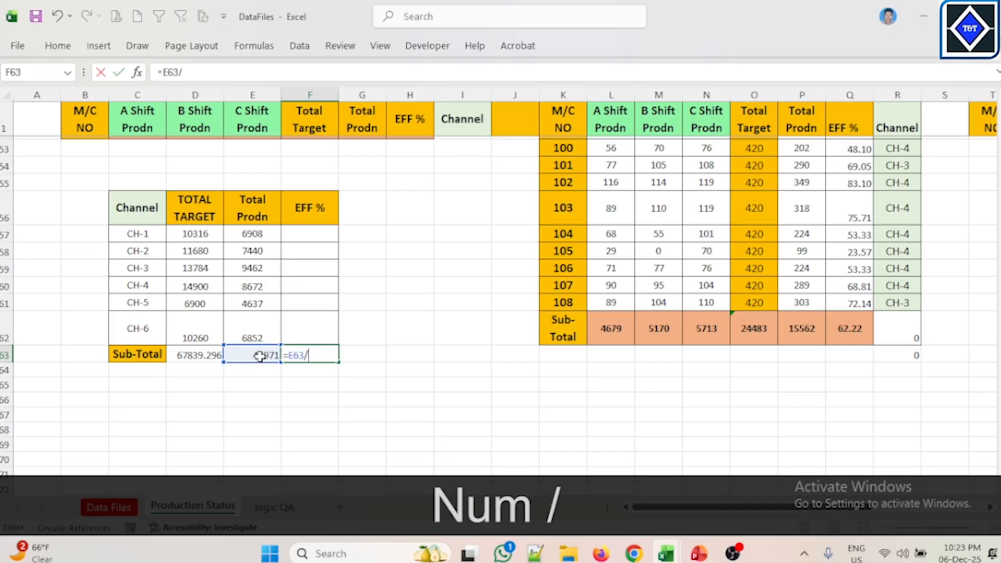
{"action": "left_click", "coordinate": [202, 357]}
{"action": "key", "text": "alt"}
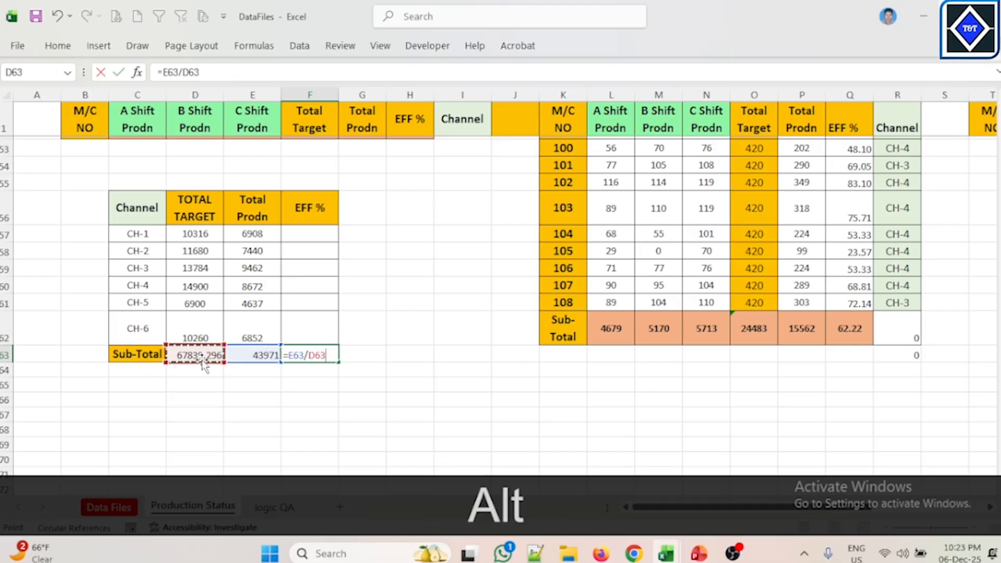
{"action": "key", "text": "alt+5"}
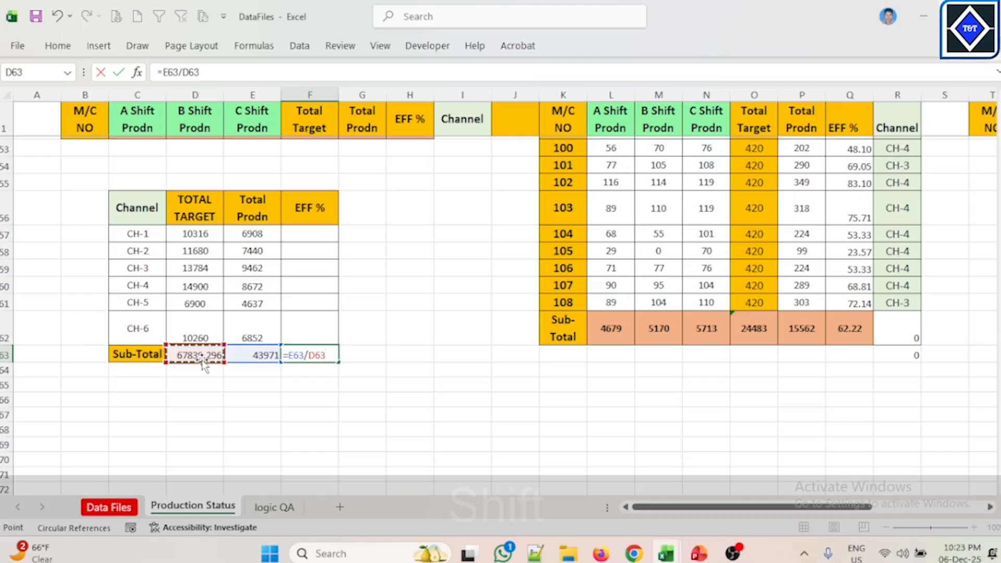
{"action": "type", "text": "%"}
{"action": "key", "text": "Return"}
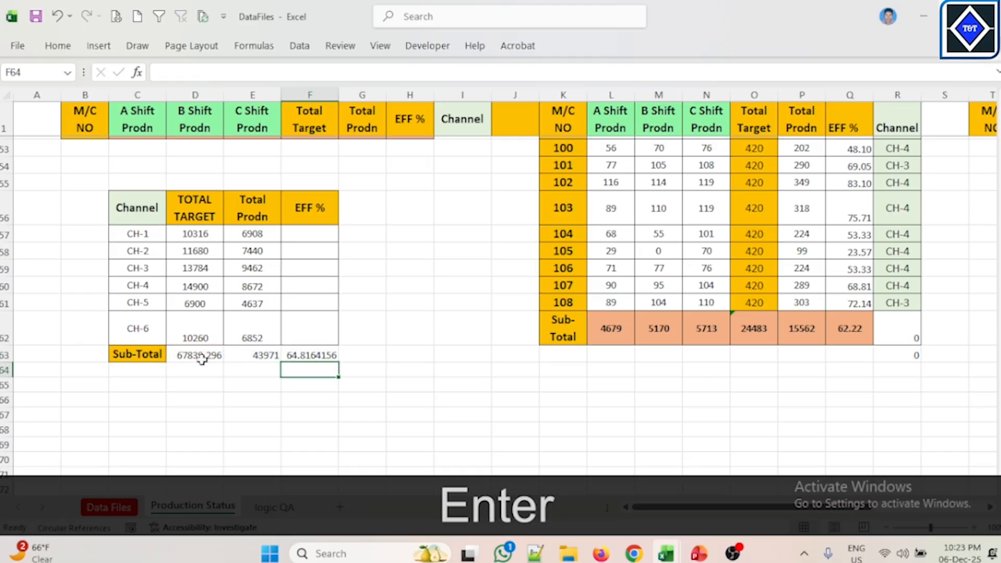
{"action": "left_click", "coordinate": [334, 354]}
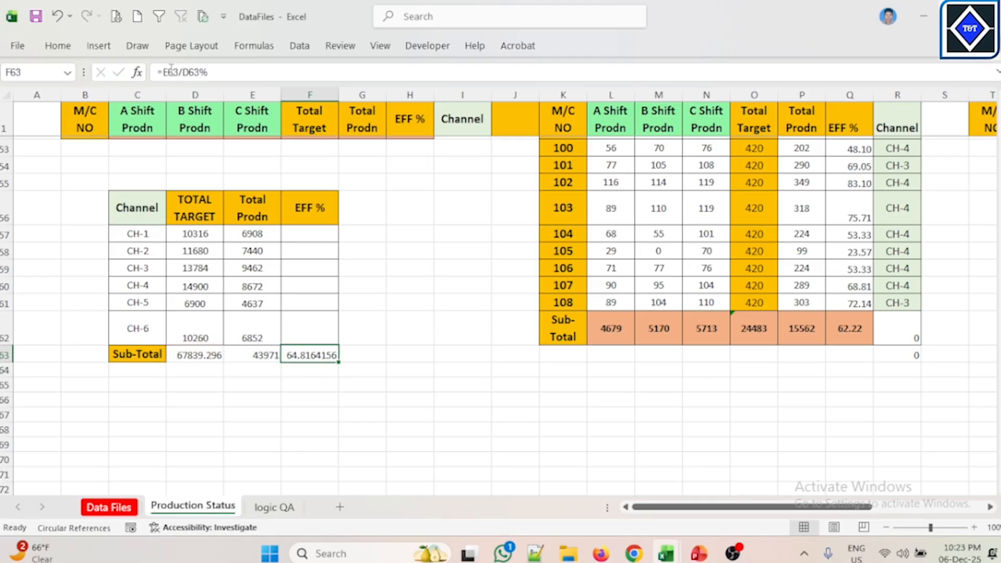
Step: Decrease the decimal places shown for the Sub-Total efficiency value
{"action": "left_click", "coordinate": [59, 46]}
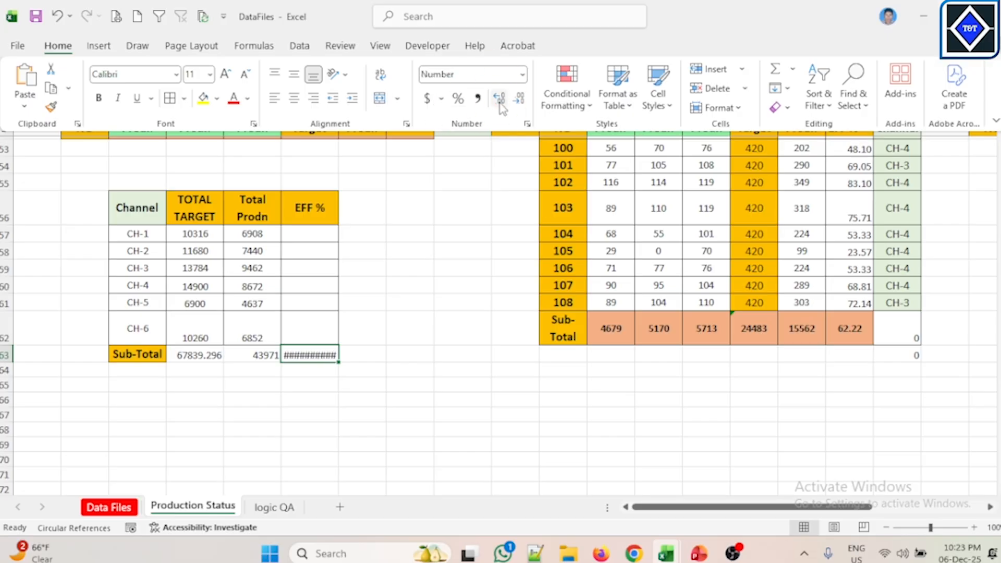
{"action": "left_click", "coordinate": [522, 104]}
Step: Enter the efficiency formula =E57/D57% for CH-1 in the EFF % column and fill it down through the Sub-Total row
{"action": "left_click", "coordinate": [331, 237]}
{"action": "type", "text": "="}
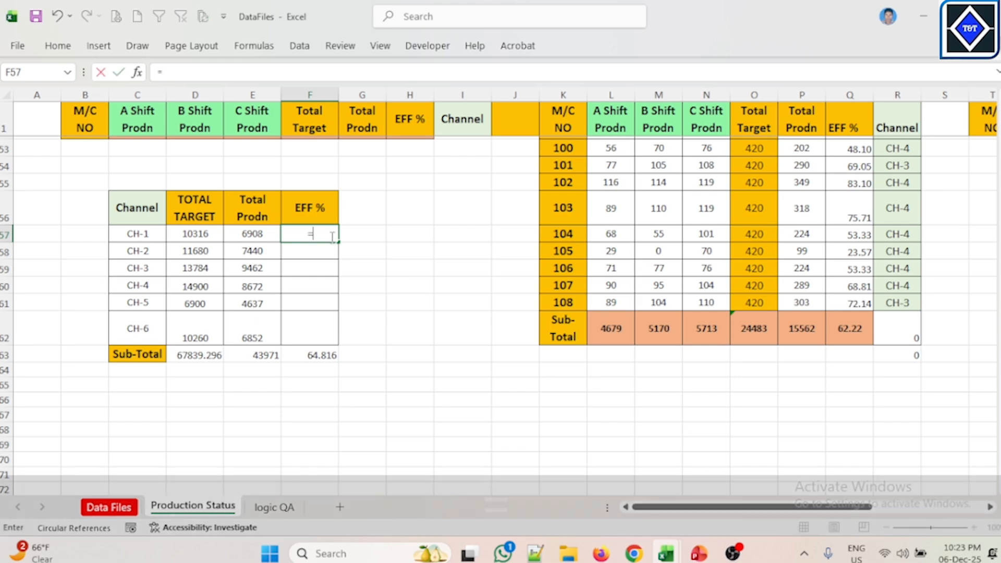
{"action": "left_click", "coordinate": [251, 235]}
{"action": "type", "text": "/"}
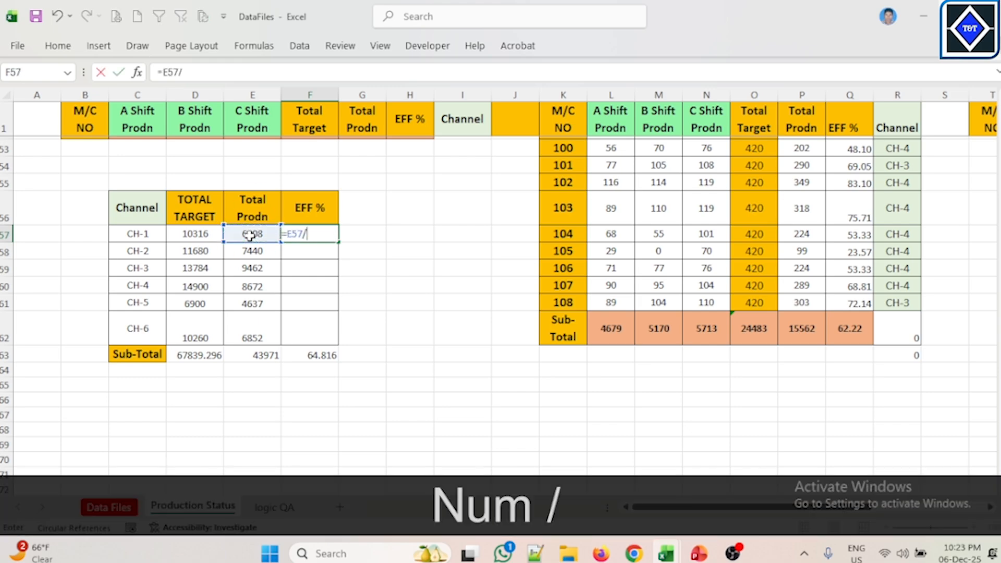
{"action": "left_click", "coordinate": [204, 234]}
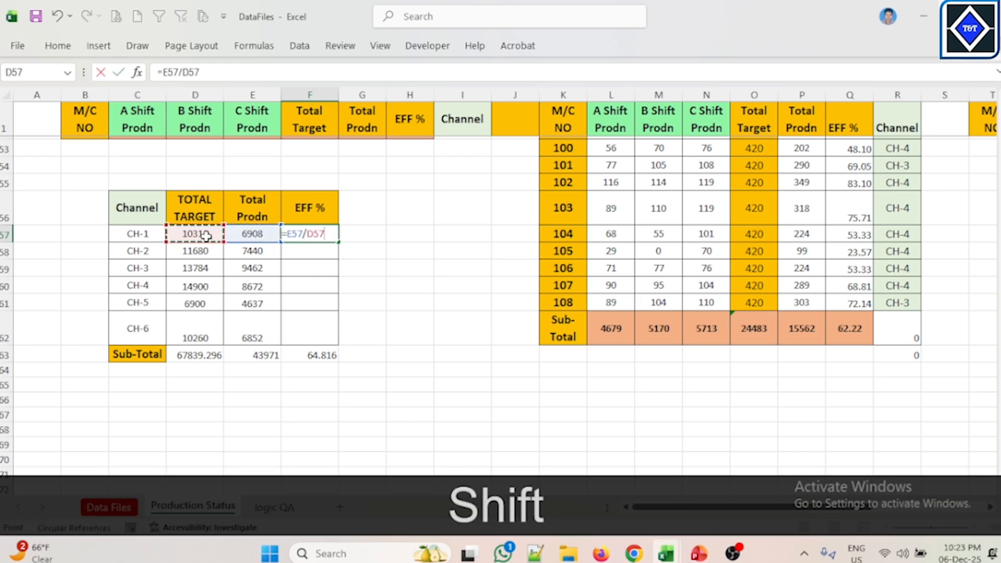
{"action": "type", "text": "%"}
{"action": "key", "text": "Return"}
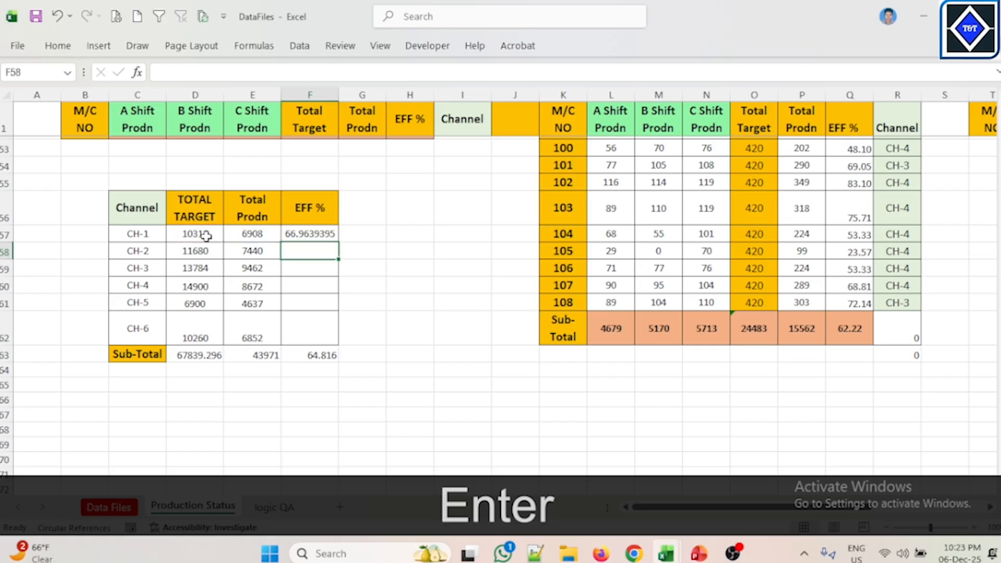
{"action": "left_click", "coordinate": [301, 236]}
{"action": "left_click_drag", "start_coordinate": [338, 242], "coordinate": [334, 349]}
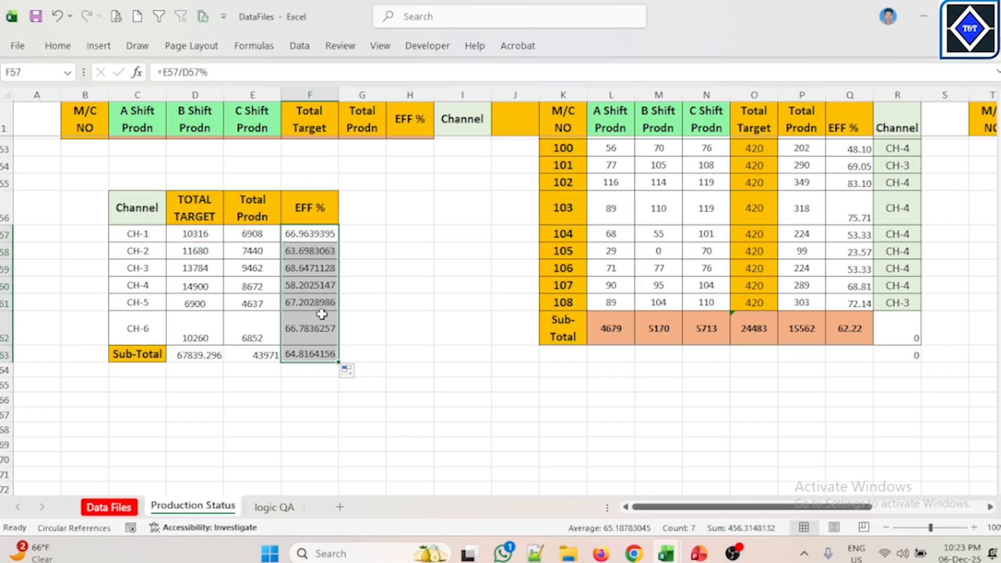
Step: Reduce the EFF % column values to two decimal places
{"action": "left_click", "coordinate": [56, 46]}
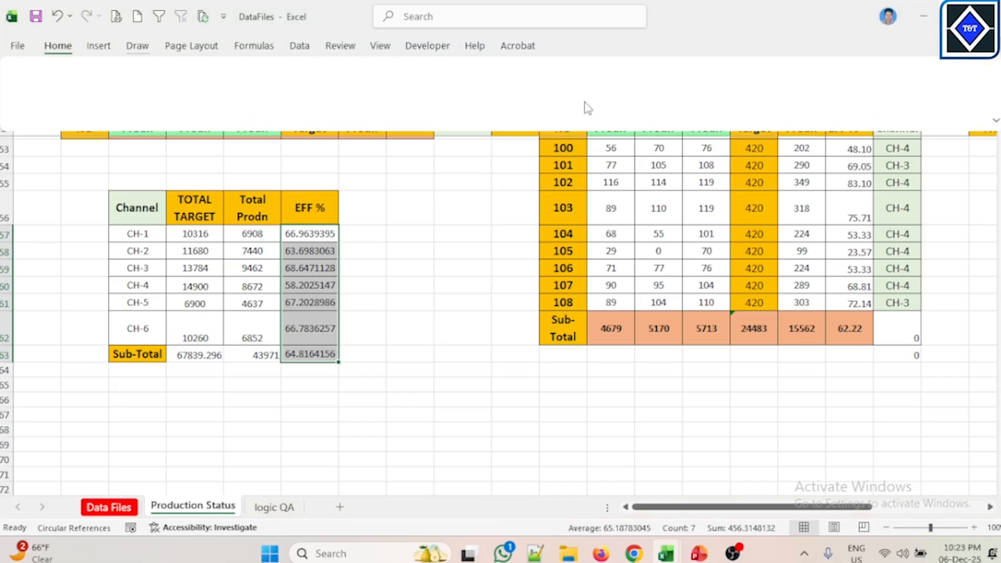
{"action": "left_click", "coordinate": [519, 99]}
{"action": "left_click", "coordinate": [518, 99]}
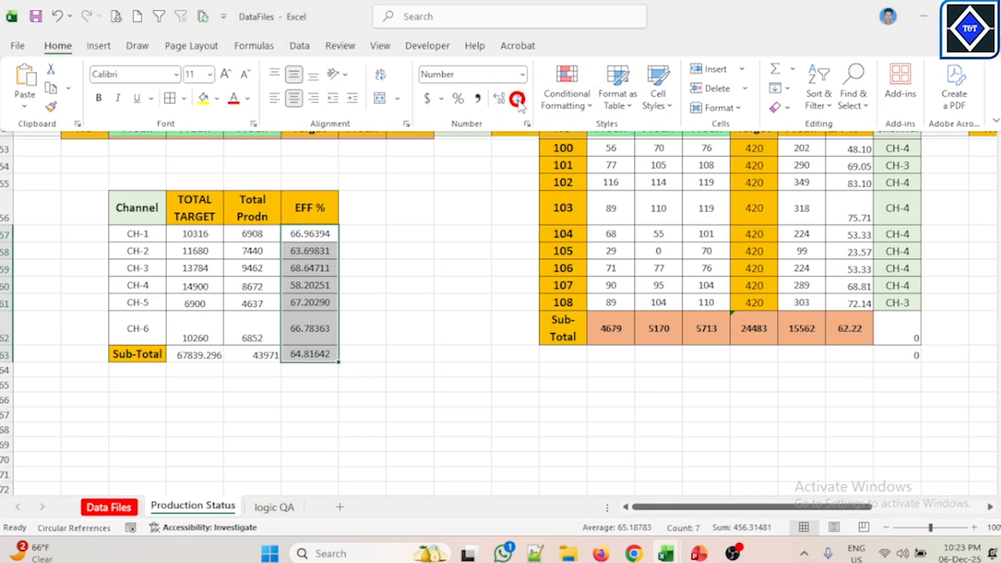
{"action": "left_click", "coordinate": [519, 99]}
{"action": "left_click", "coordinate": [519, 99]}
{"action": "left_click", "coordinate": [518, 99]}
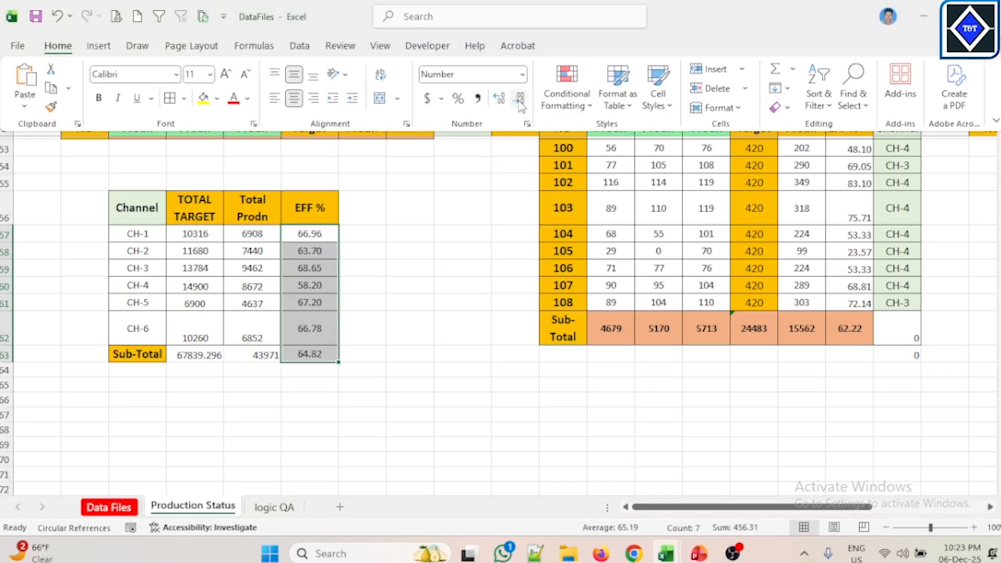
Step: Try applying percent style to the EFF % values and undo it
{"action": "left_click", "coordinate": [459, 100]}
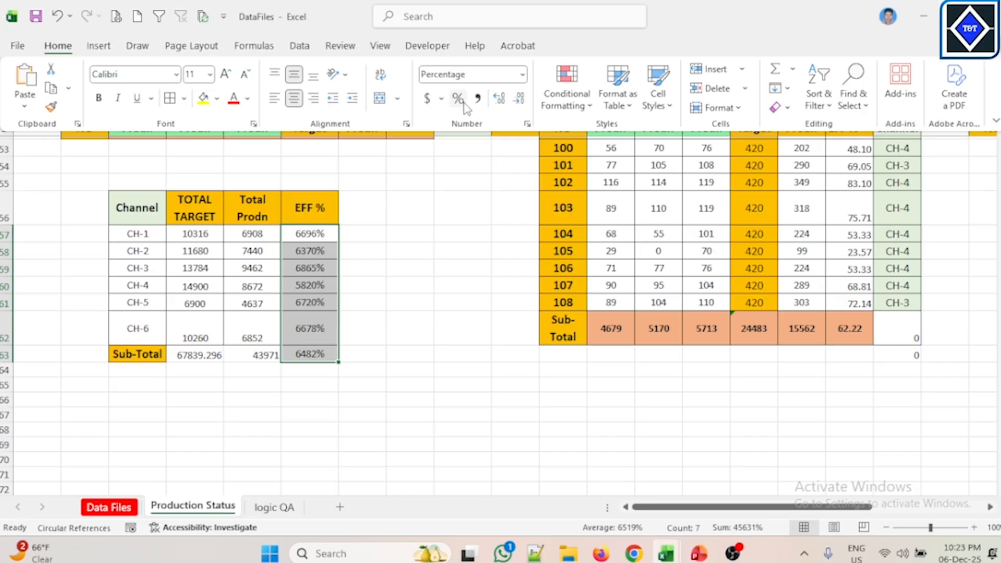
{"action": "key", "text": "ctrl+z"}
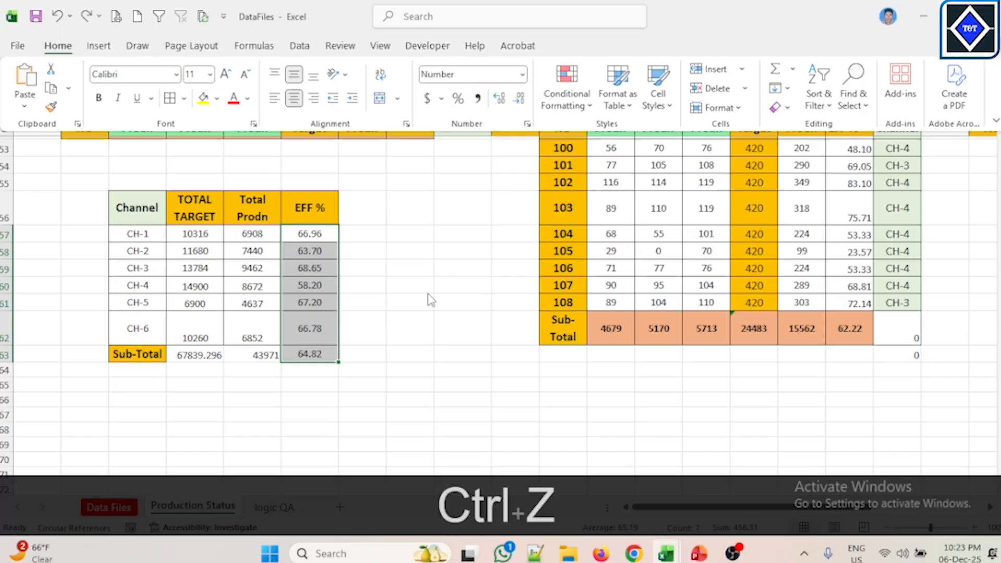
{"action": "left_click", "coordinate": [413, 368]}
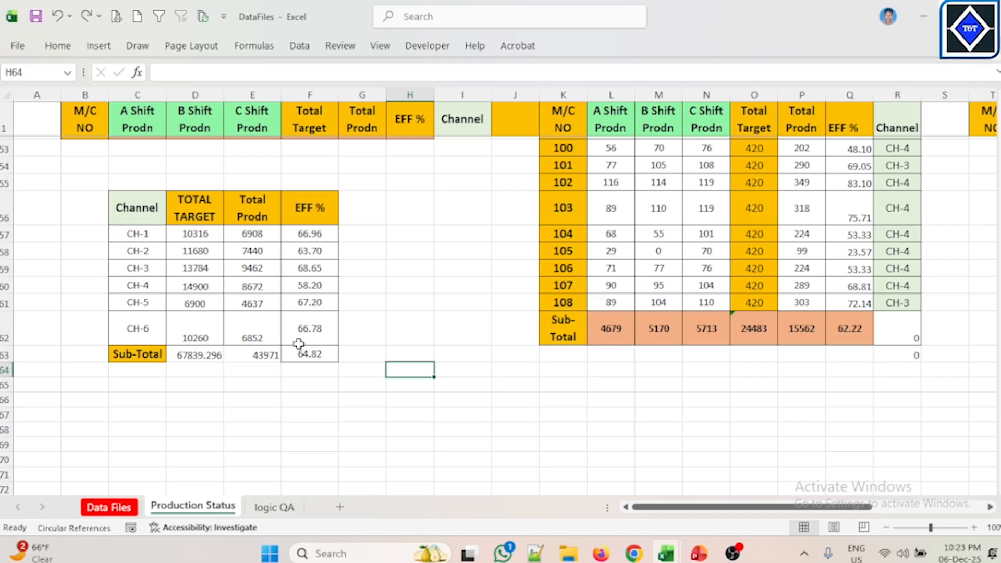
Step: Vertically center the CH-6 row's TOTAL TARGET, Total Prodn and EFF % values
{"action": "left_click_drag", "start_coordinate": [206, 327], "coordinate": [292, 332]}
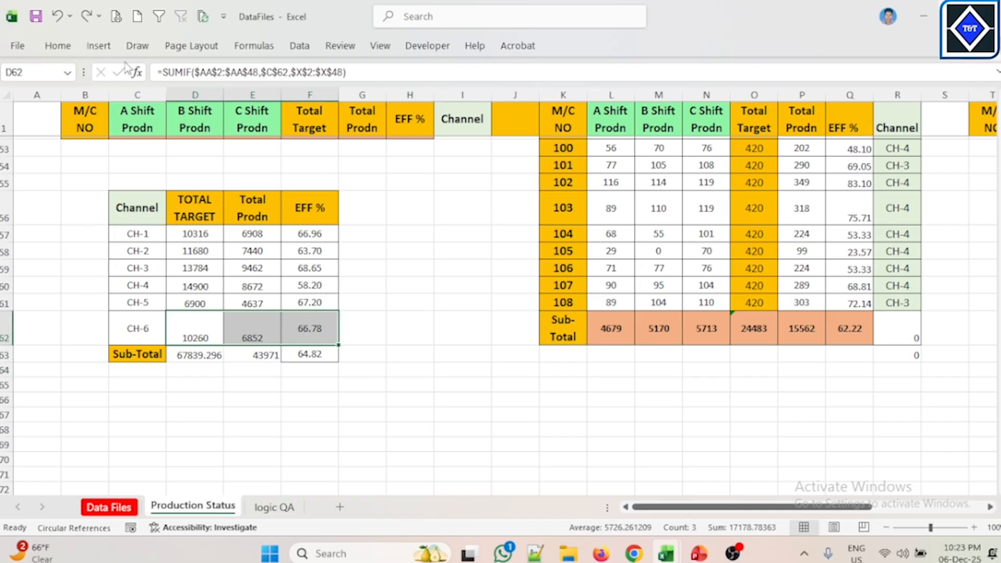
{"action": "left_click", "coordinate": [57, 47]}
{"action": "left_click", "coordinate": [294, 74]}
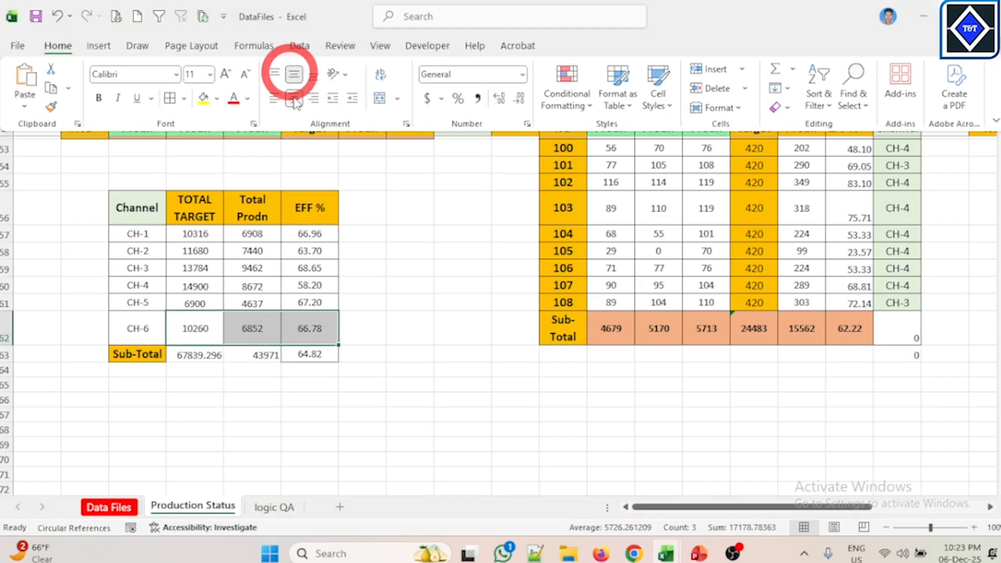
{"action": "left_click", "coordinate": [413, 217]}
{"action": "left_click", "coordinate": [462, 328]}
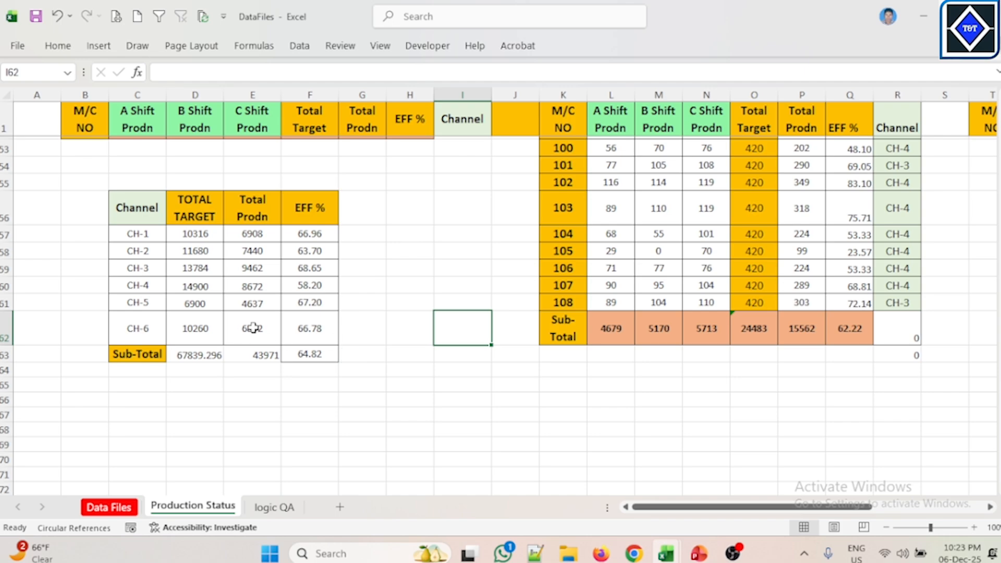
Step: Switch to the Main Data uPdated workbook and copy its FLOOR WISE summary table
{"action": "scroll", "coordinate": [215, 420], "scroll_direction": "down", "scroll_amount": 1}
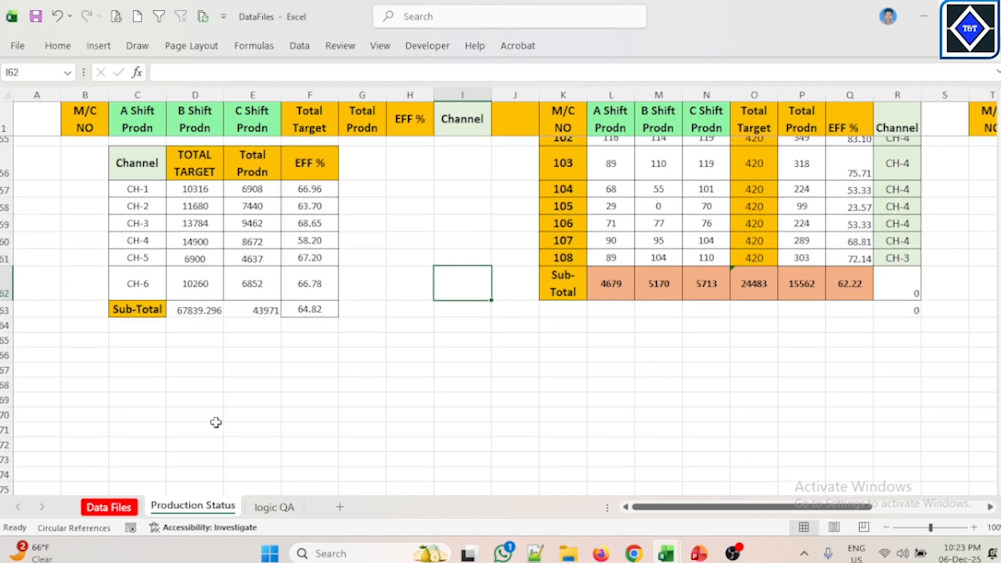
{"action": "left_click", "coordinate": [195, 429]}
{"action": "left_click", "coordinate": [252, 383]}
{"action": "left_click", "coordinate": [220, 398]}
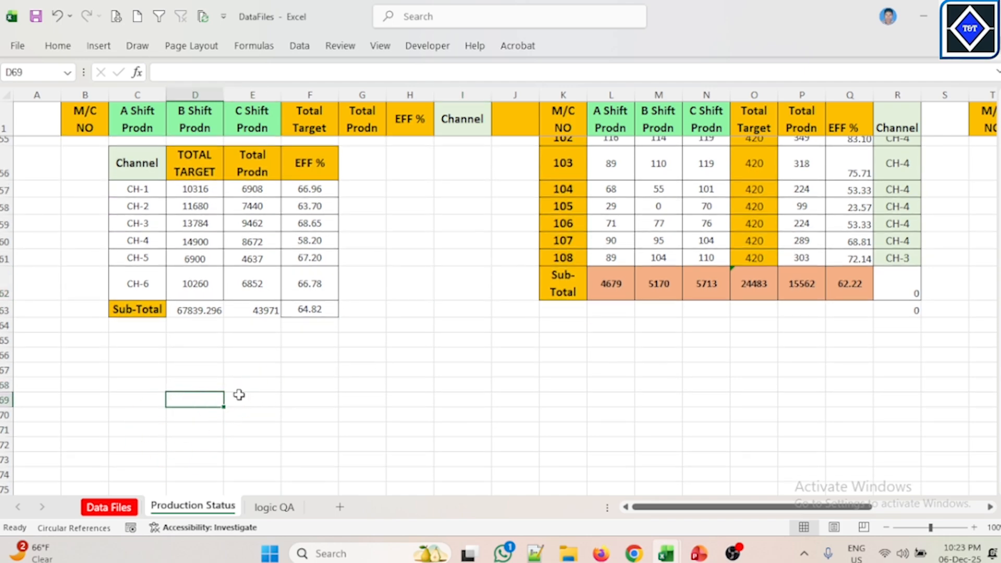
{"action": "mouse_move", "coordinate": [673, 556]}
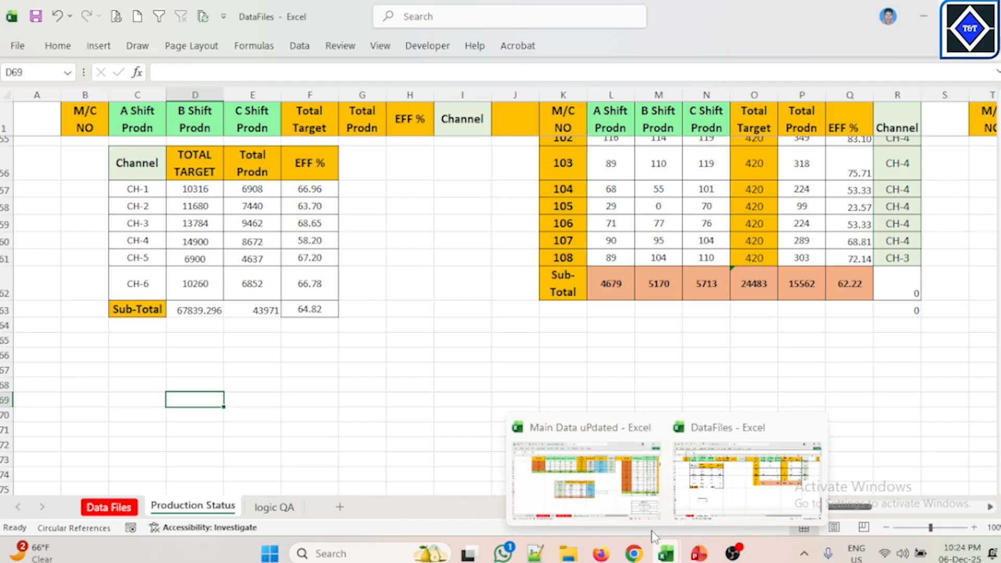
{"action": "left_click", "coordinate": [741, 491]}
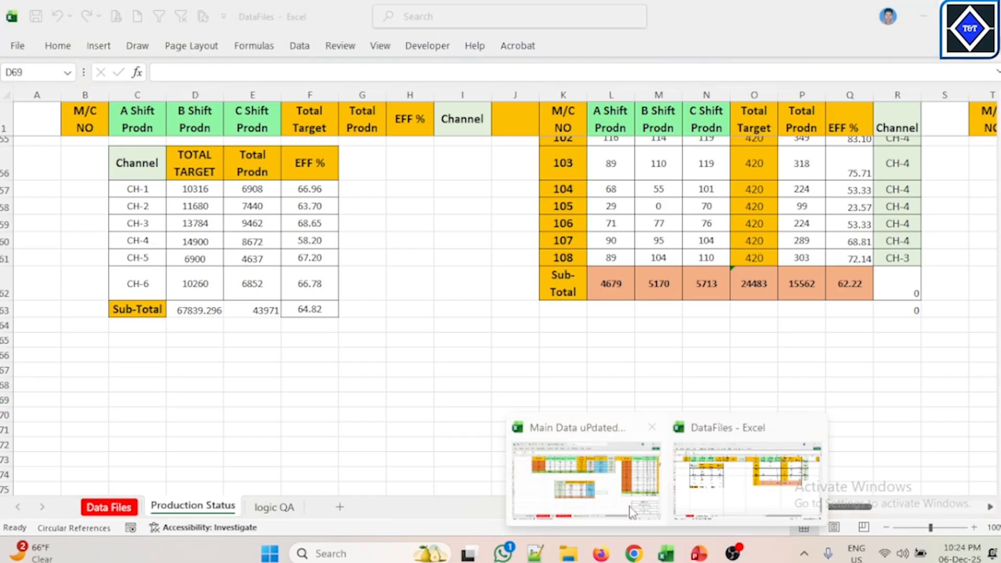
{"action": "left_click", "coordinate": [613, 494]}
{"action": "scroll", "coordinate": [855, 421], "scroll_direction": "down", "scroll_amount": 2}
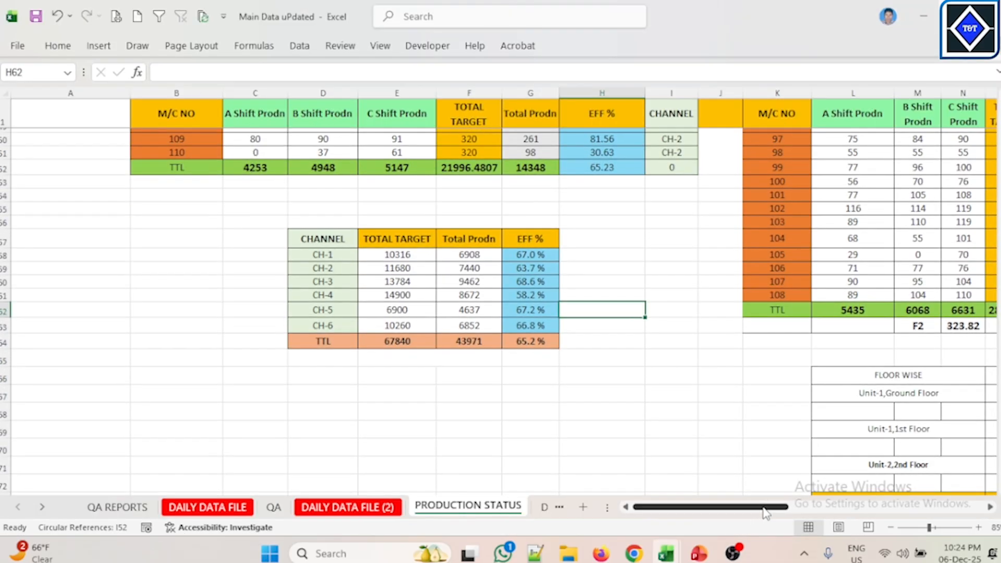
{"action": "scroll", "coordinate": [740, 422], "scroll_direction": "right", "scroll_amount": 5}
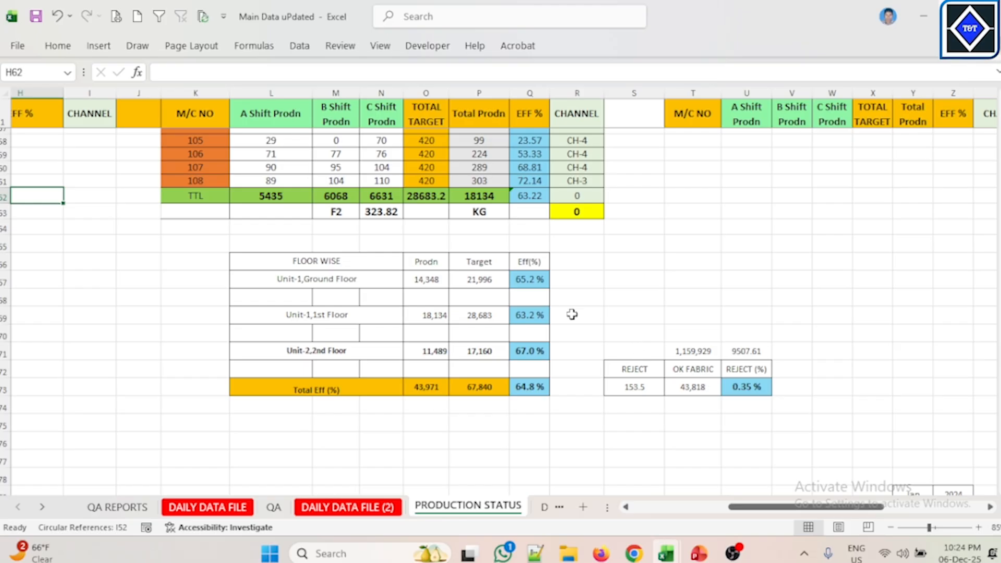
{"action": "left_click_drag", "start_coordinate": [335, 262], "coordinate": [529, 348]}
{"action": "right_click", "coordinate": [529, 349]}
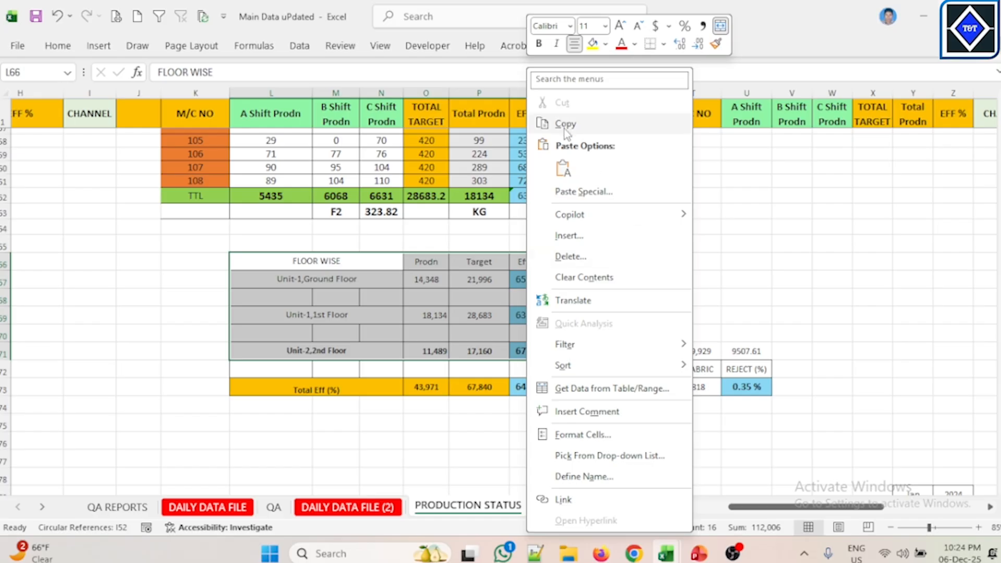
{"action": "left_click", "coordinate": [566, 125]}
Step: Switch back to DataFiles and paste the FLOOR WISE table starting at cell C69 of Production Status
{"action": "mouse_move", "coordinate": [666, 554]}
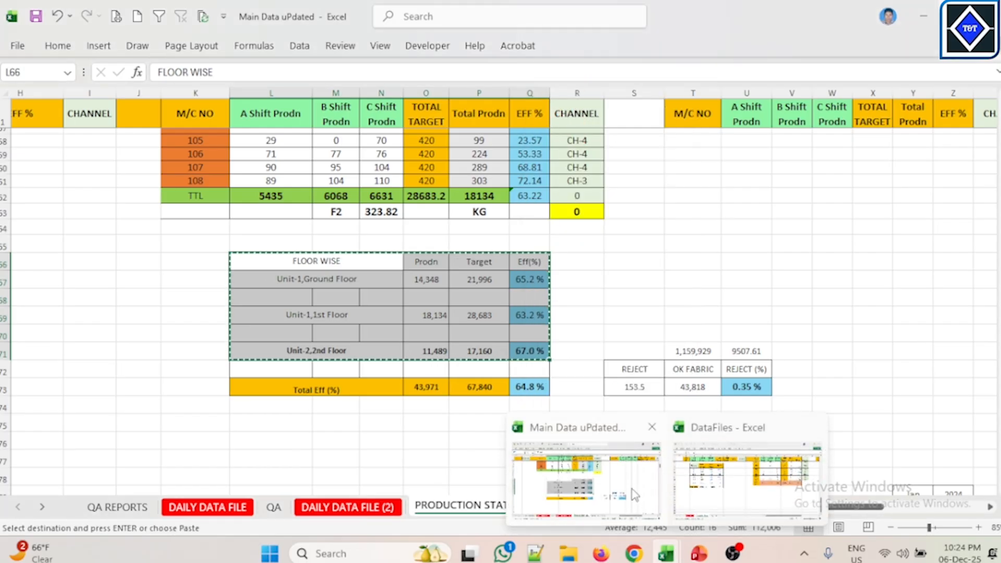
{"action": "left_click", "coordinate": [747, 477]}
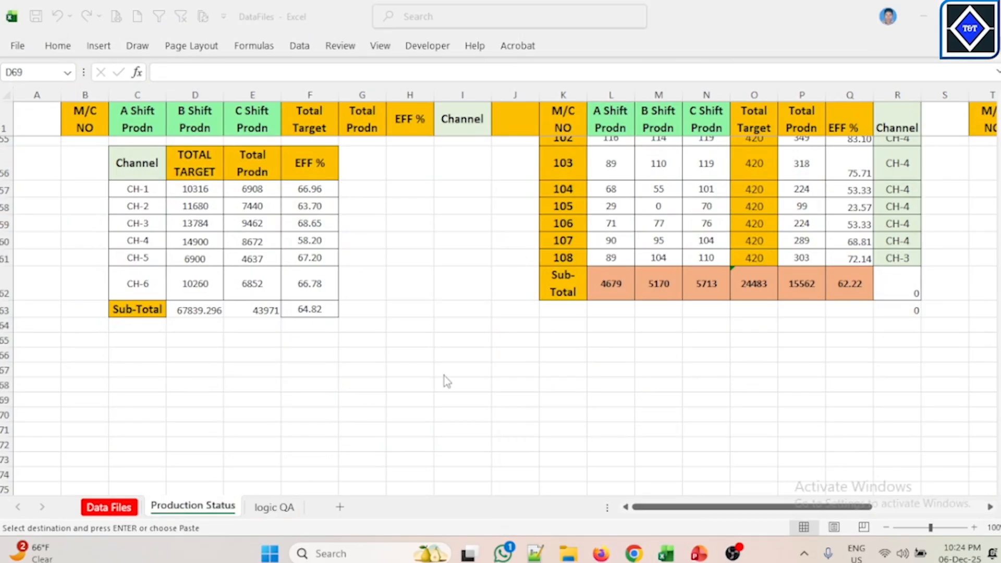
{"action": "left_click", "coordinate": [211, 394]}
{"action": "left_click", "coordinate": [132, 397]}
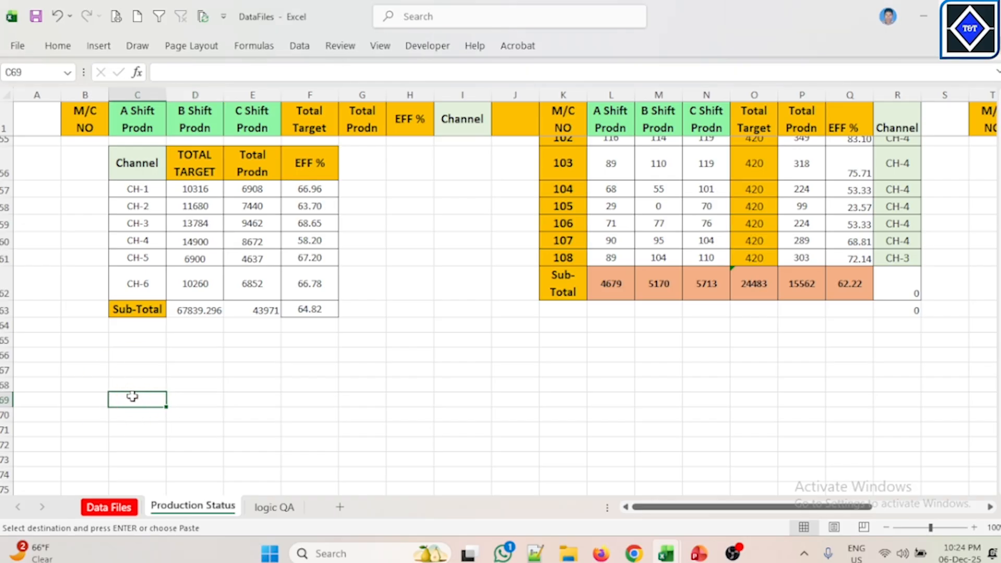
{"action": "right_click", "coordinate": [132, 397]}
{"action": "left_click", "coordinate": [191, 196]}
{"action": "scroll", "coordinate": [496, 374], "scroll_direction": "down", "scroll_amount": 2}
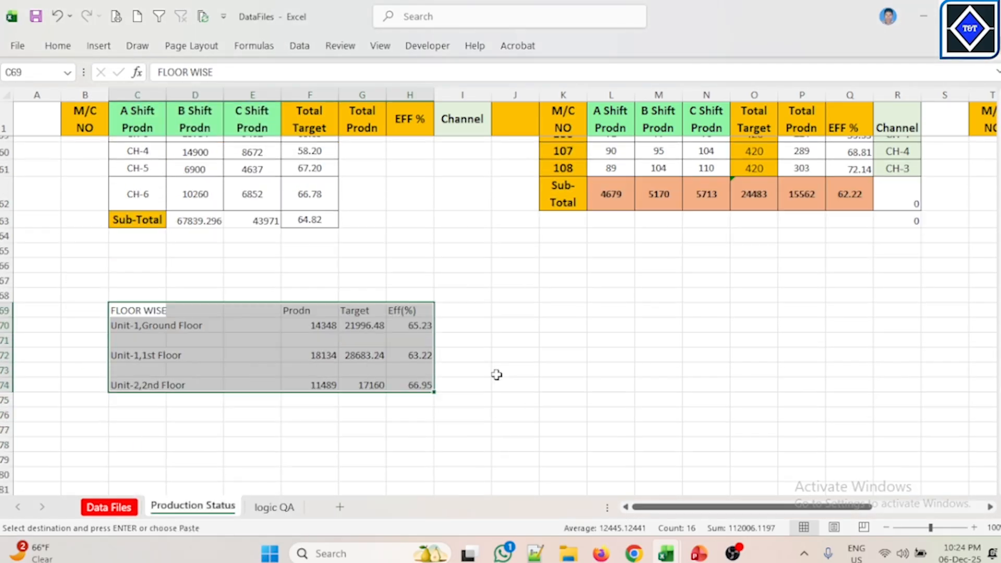
Step: Select the pasted Prodn, Target and Eff(%) numbers in the FLOOR WISE table
{"action": "left_click", "coordinate": [586, 361]}
{"action": "left_click_drag", "start_coordinate": [318, 327], "coordinate": [414, 379]}
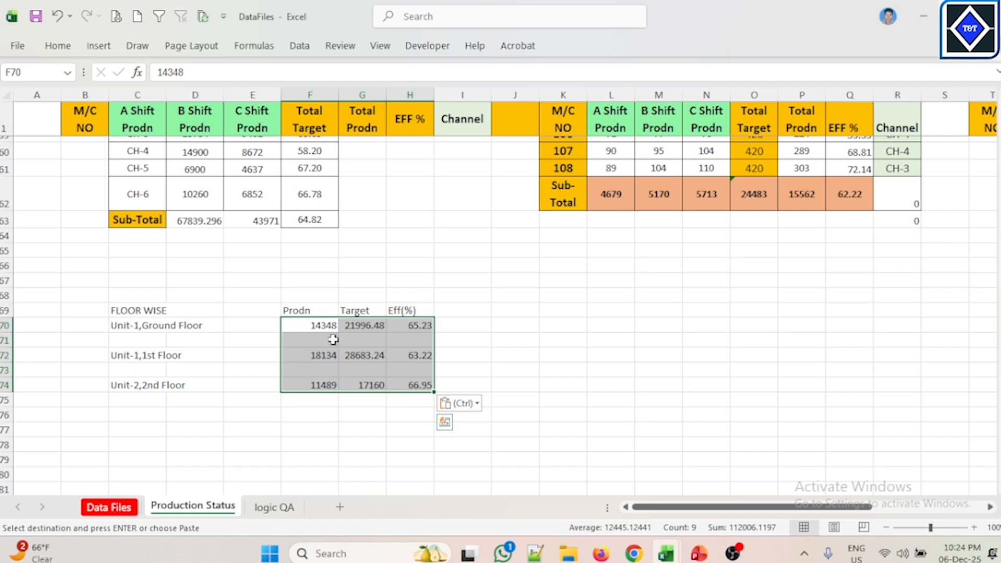
Step: Clear the pasted Prodn, Target and Eff(%) numbers from the FLOOR WISE table
{"action": "left_click_drag", "start_coordinate": [327, 327], "coordinate": [412, 382]}
{"action": "key", "text": "Delete"}
Step: Move the Prodn, Target and Eff(%) headers one column left so they start in E69
{"action": "left_click", "coordinate": [138, 324]}
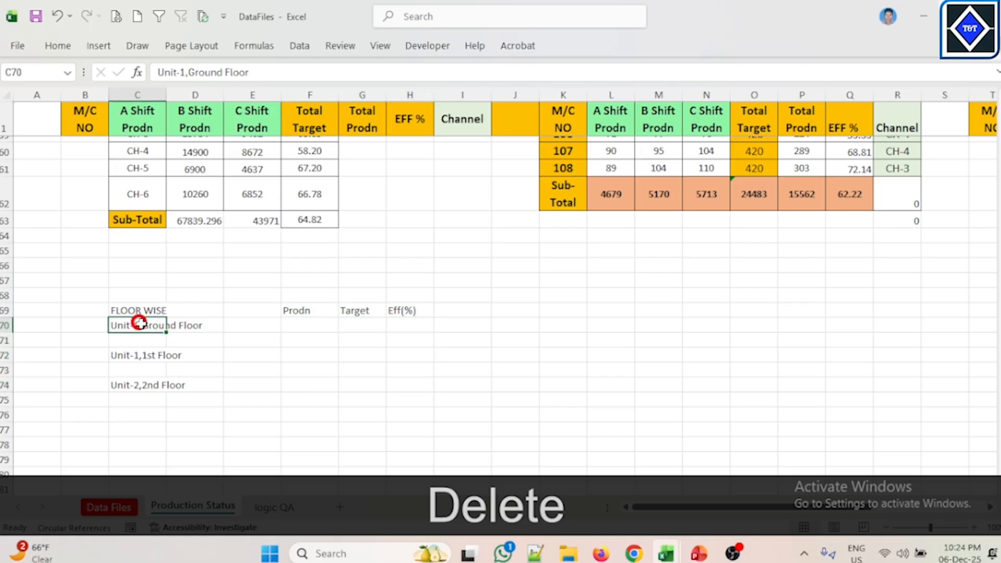
{"action": "left_click", "coordinate": [145, 306]}
{"action": "left_click_drag", "start_coordinate": [294, 311], "coordinate": [389, 314]}
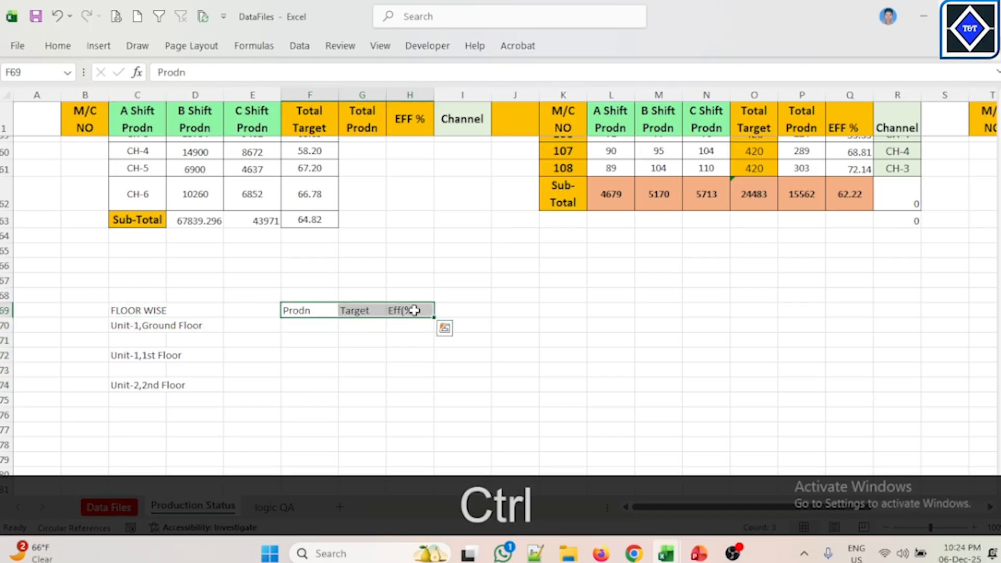
{"action": "key", "text": "ctrl+x"}
{"action": "left_click", "coordinate": [253, 310]}
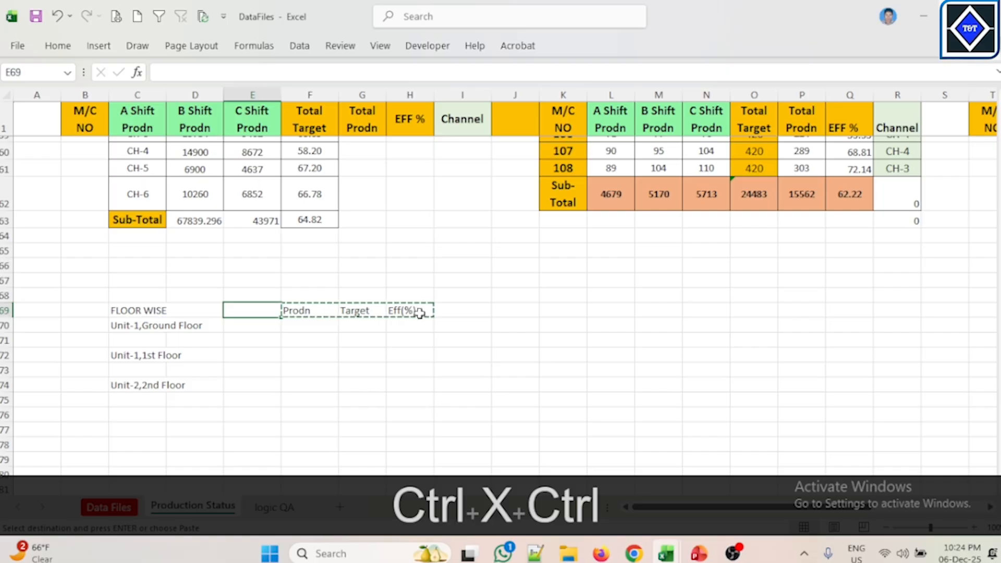
{"action": "key", "text": "ctrl+v"}
Step: Merge and center the FLOOR WISE title across C69:D69
{"action": "left_click", "coordinate": [455, 323]}
{"action": "left_click_drag", "start_coordinate": [177, 309], "coordinate": [187, 313]}
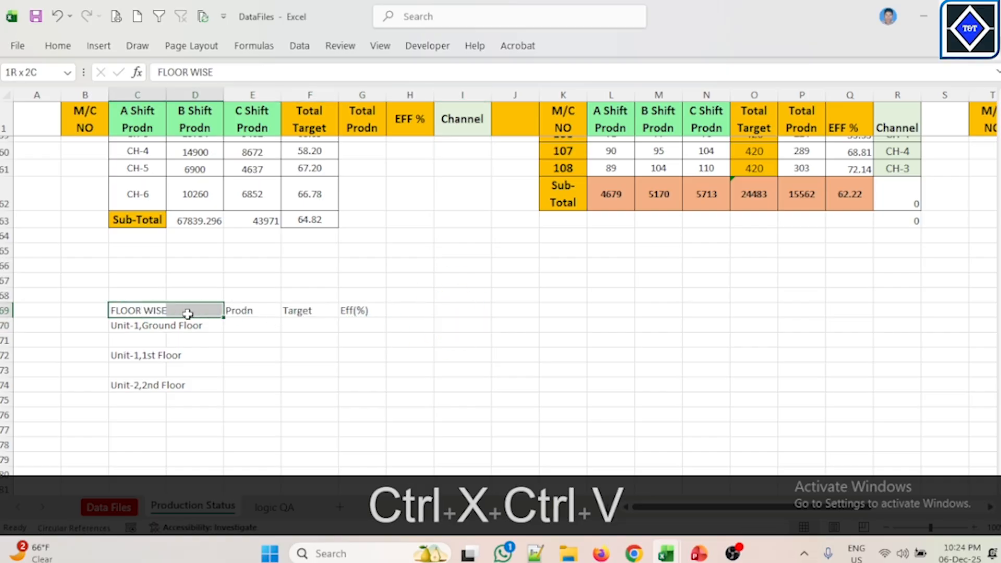
{"action": "left_click", "coordinate": [57, 45]}
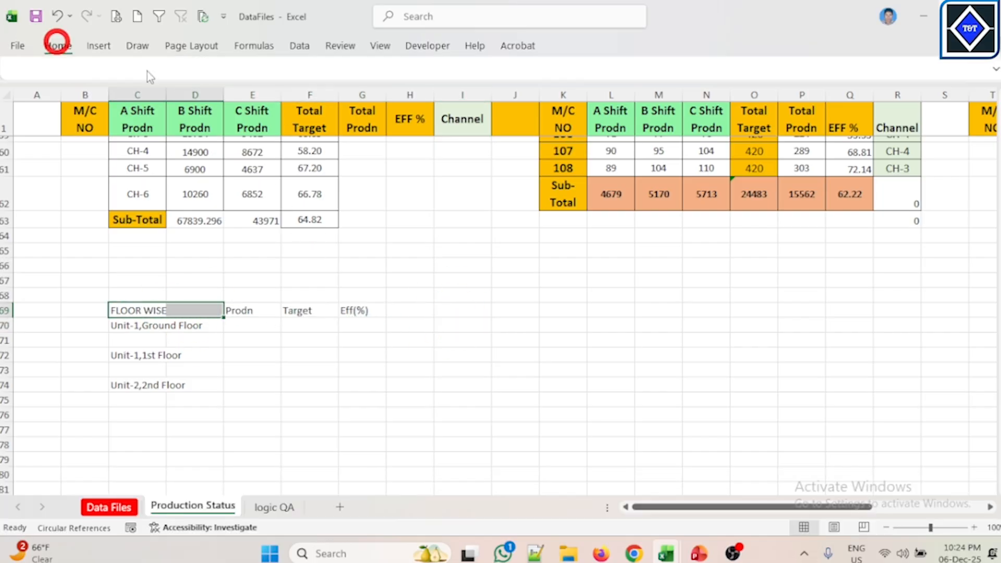
{"action": "left_click", "coordinate": [380, 98]}
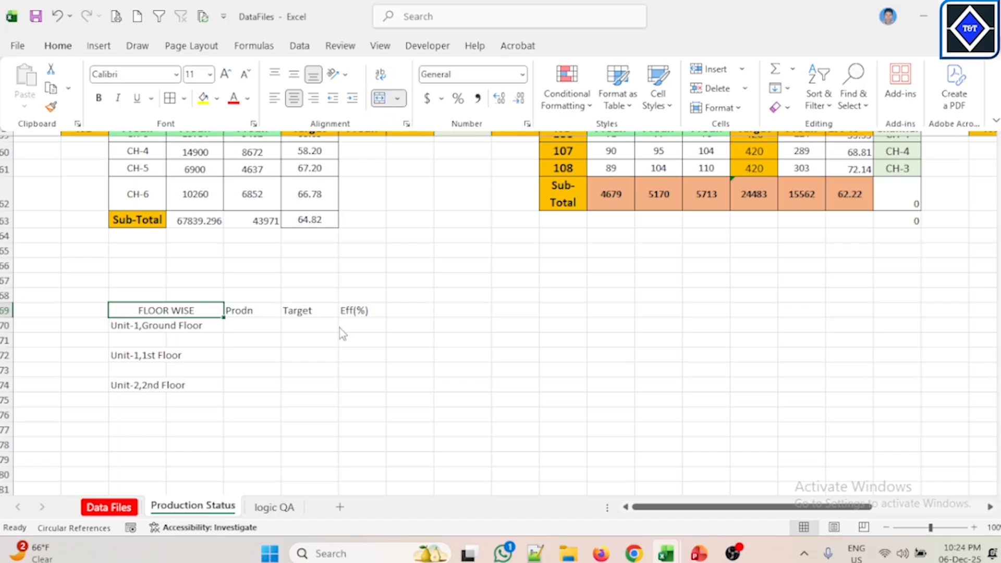
Step: Copy the FLOOR WISE merged formatting onto the three unit label rows with Format Painter
{"action": "left_click", "coordinate": [155, 325]}
{"action": "left_click_drag", "start_coordinate": [155, 324], "coordinate": [190, 324]}
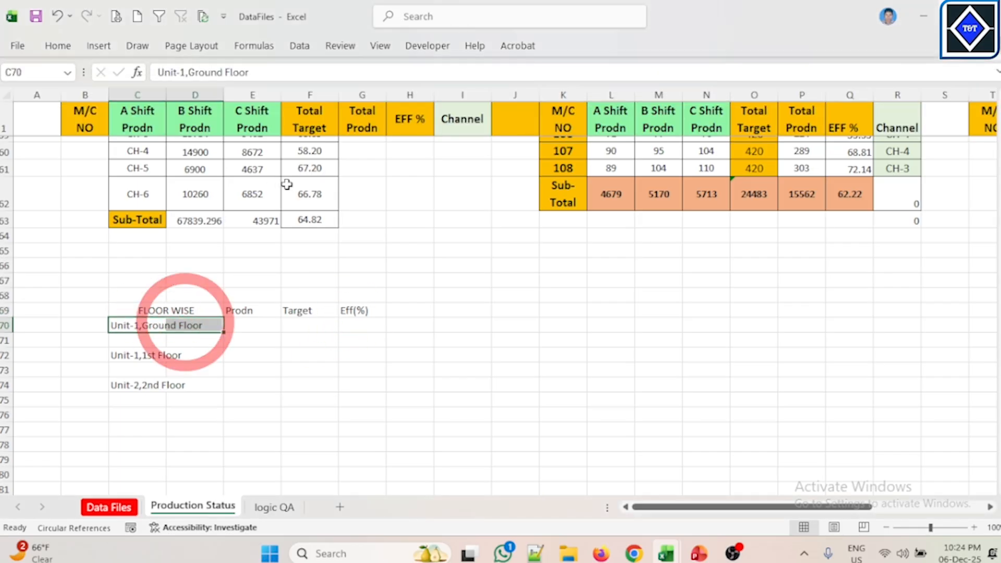
{"action": "left_click", "coordinate": [191, 312]}
{"action": "left_click", "coordinate": [57, 45]}
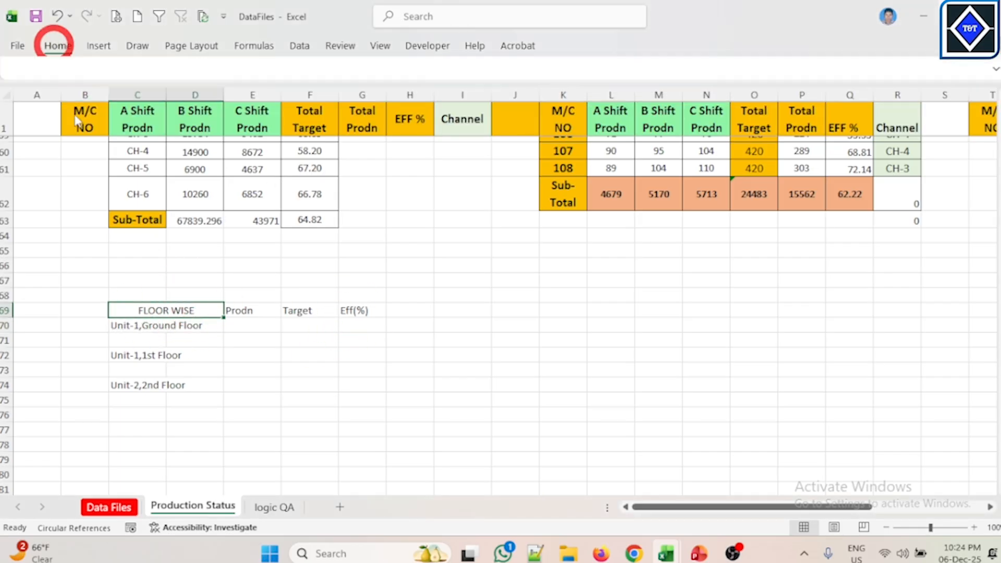
{"action": "left_click", "coordinate": [51, 107]}
{"action": "left_click", "coordinate": [134, 326]}
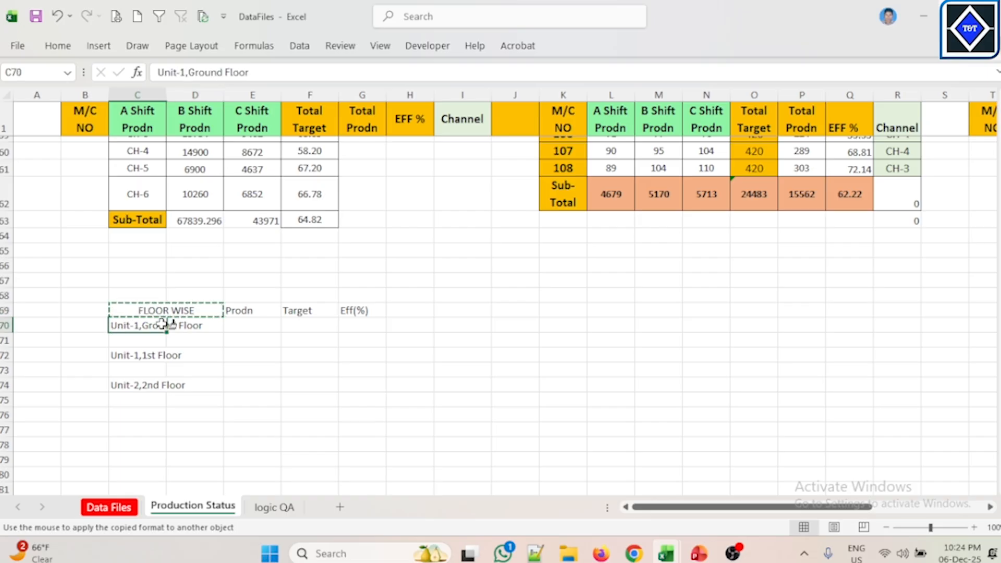
{"action": "left_click", "coordinate": [150, 354]}
{"action": "left_click_drag", "start_coordinate": [150, 355], "coordinate": [197, 354]}
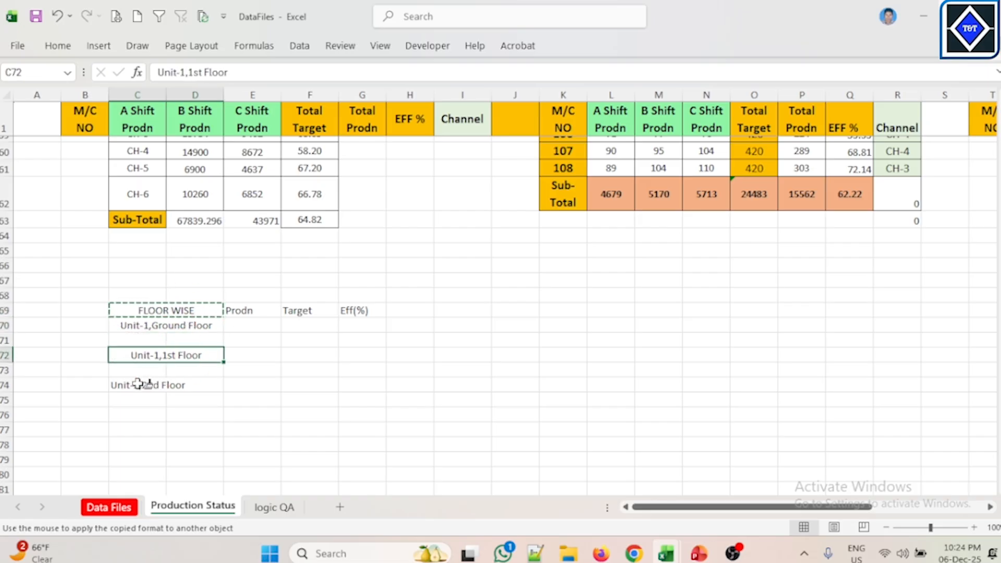
{"action": "left_click_drag", "start_coordinate": [138, 385], "coordinate": [202, 384]}
{"action": "key", "text": "Escape"}
Step: Enter =SUM(D57:D58) under Prodn for Unit-1,Ground Floor, then delete it
{"action": "left_click", "coordinate": [252, 325]}
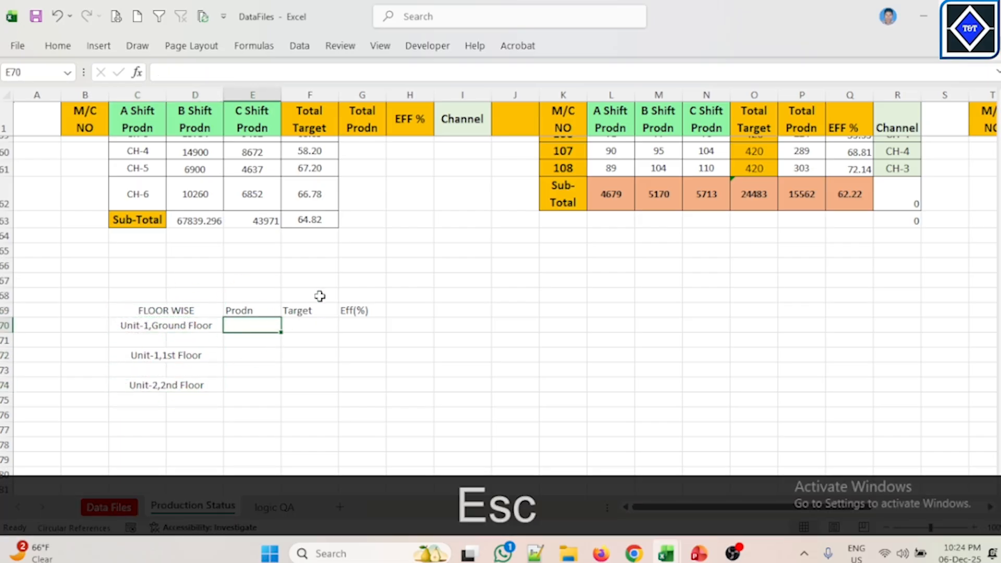
{"action": "type", "text": "=SUM"}
{"action": "key", "text": "Tab"}
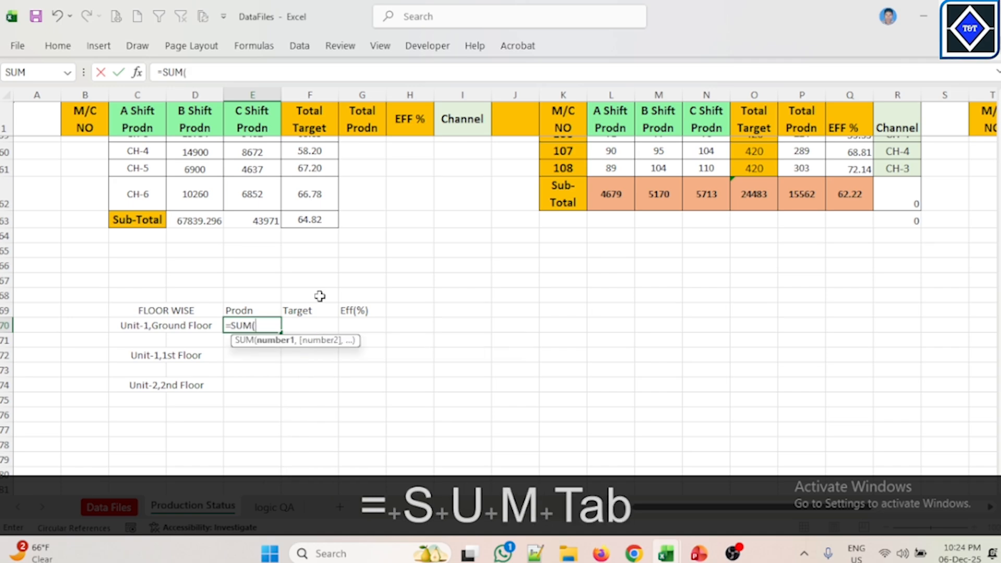
{"action": "scroll", "coordinate": [240, 251], "scroll_direction": "up", "scroll_amount": 2}
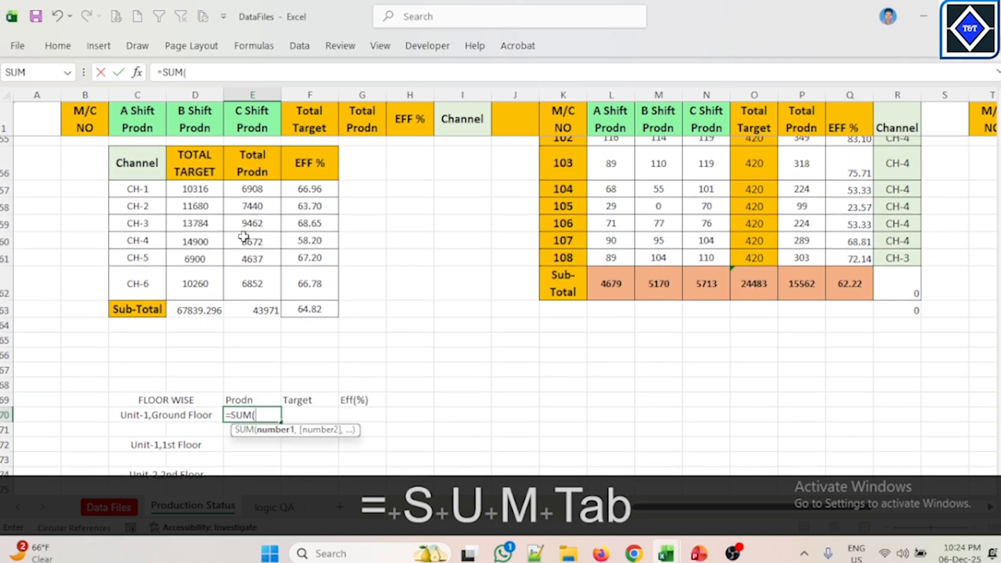
{"action": "left_click_drag", "start_coordinate": [209, 188], "coordinate": [208, 207]}
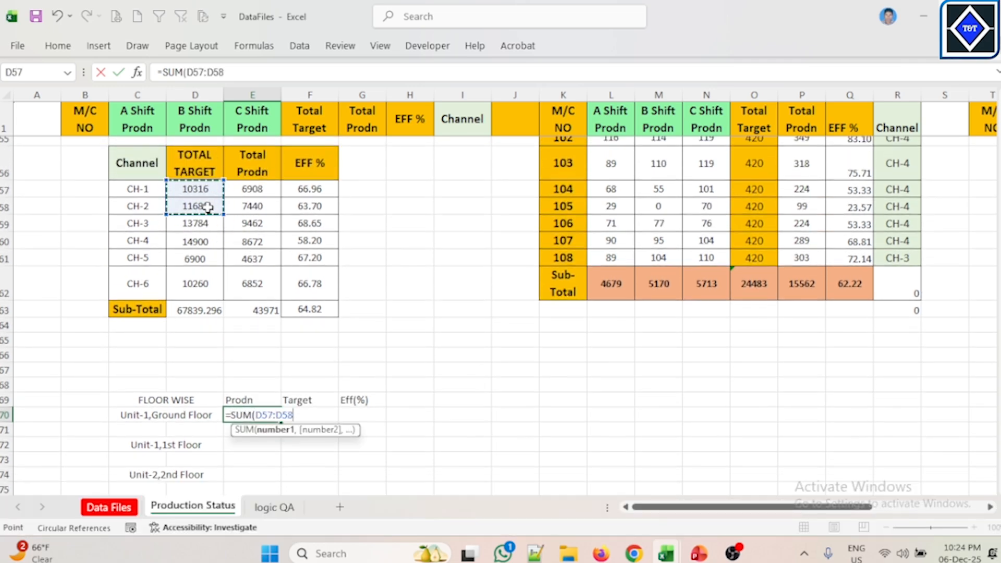
{"action": "key", "text": "Return"}
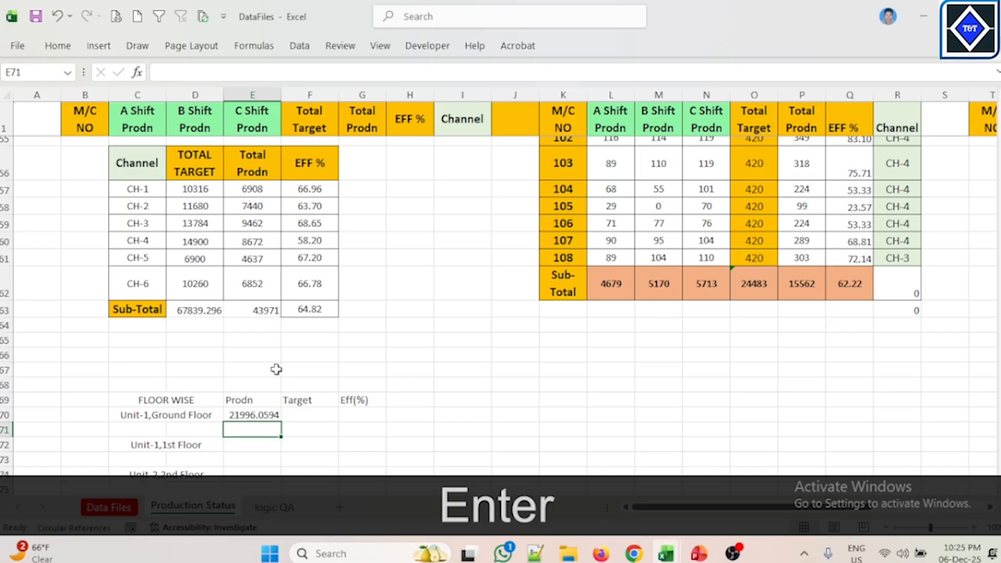
{"action": "left_click", "coordinate": [271, 414]}
{"action": "key", "text": "Delete"}
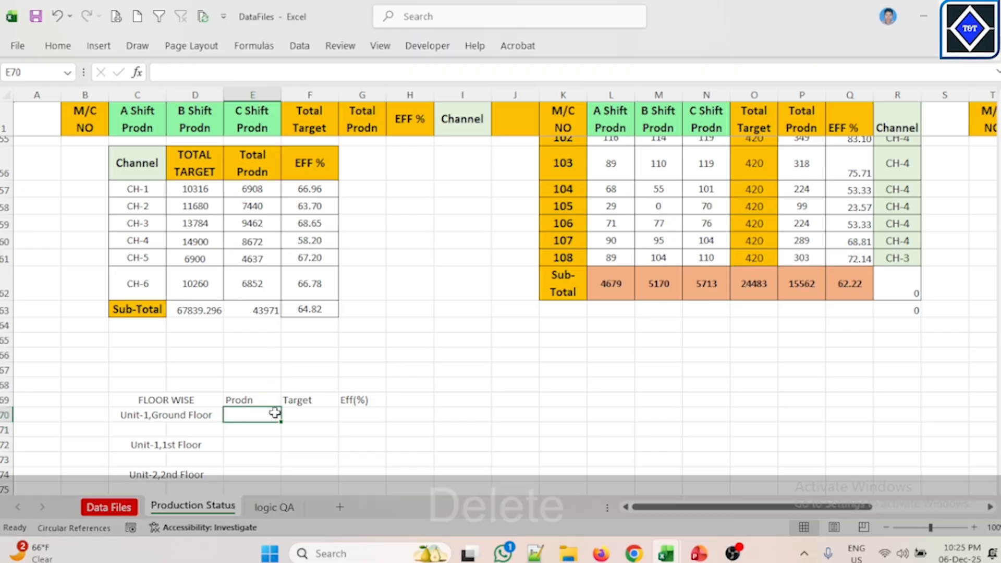
Step: Move the Target header into E69 in the FLOOR WISE table
{"action": "left_click", "coordinate": [292, 401]}
{"action": "key", "text": "ctrl+x"}
{"action": "left_click", "coordinate": [262, 399]}
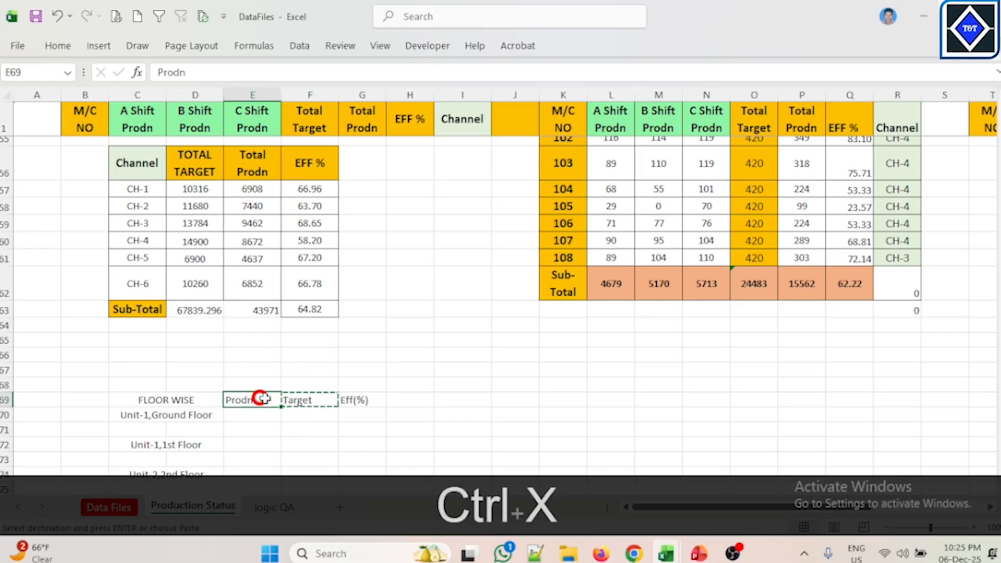
{"action": "key", "text": "ctrl+v"}
{"action": "left_click", "coordinate": [302, 401]}
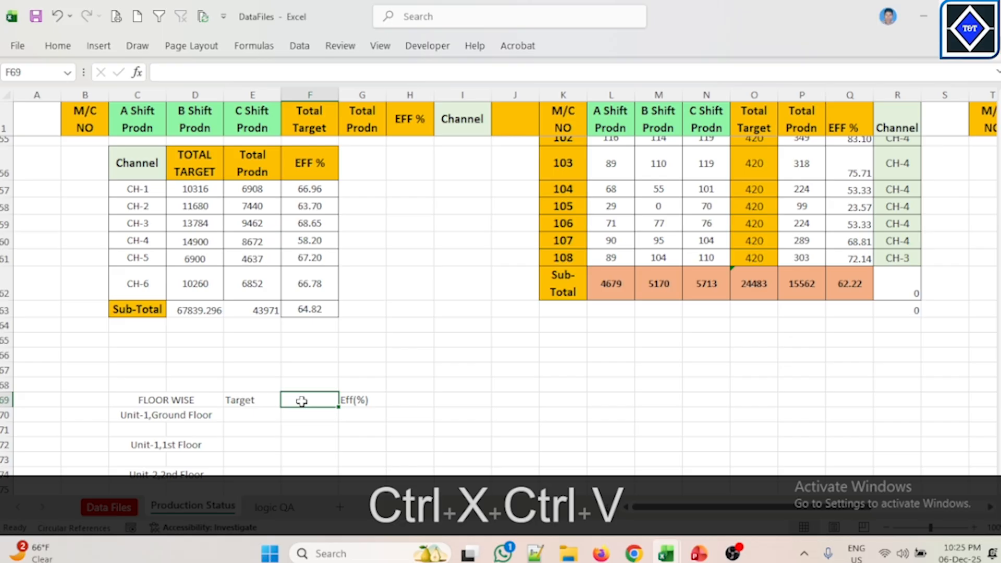
Step: Enter the header Prodn in F69 next to Target
{"action": "type", "text": "pROD"}
{"action": "key", "text": "BackSpace"}
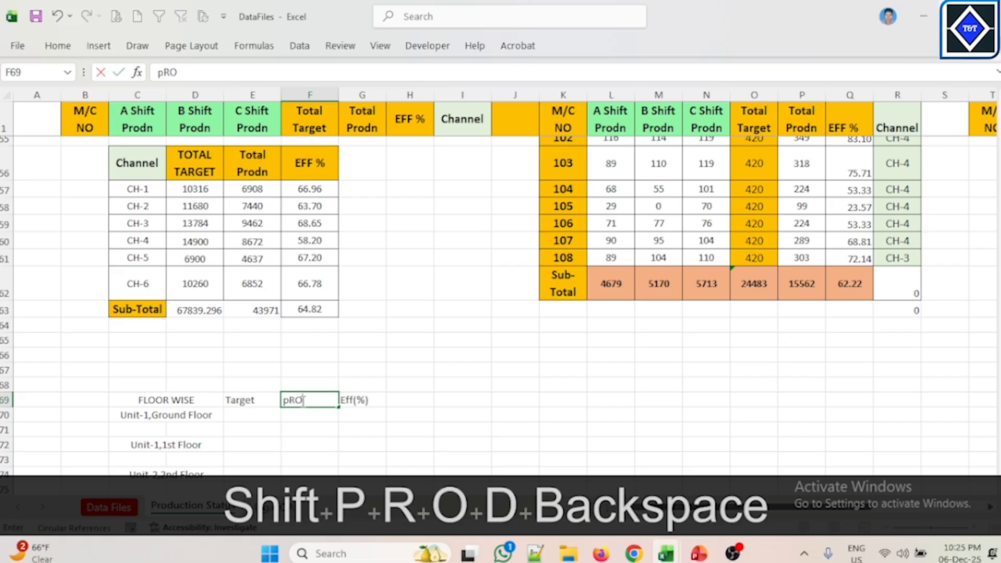
{"action": "key", "text": "BackSpace"}
{"action": "key", "text": "BackSpace"}
{"action": "key", "text": "BackSpace"}
{"action": "key", "text": "Caps_Lock"}
{"action": "key", "text": "shift"}
{"action": "key", "text": "shift"}
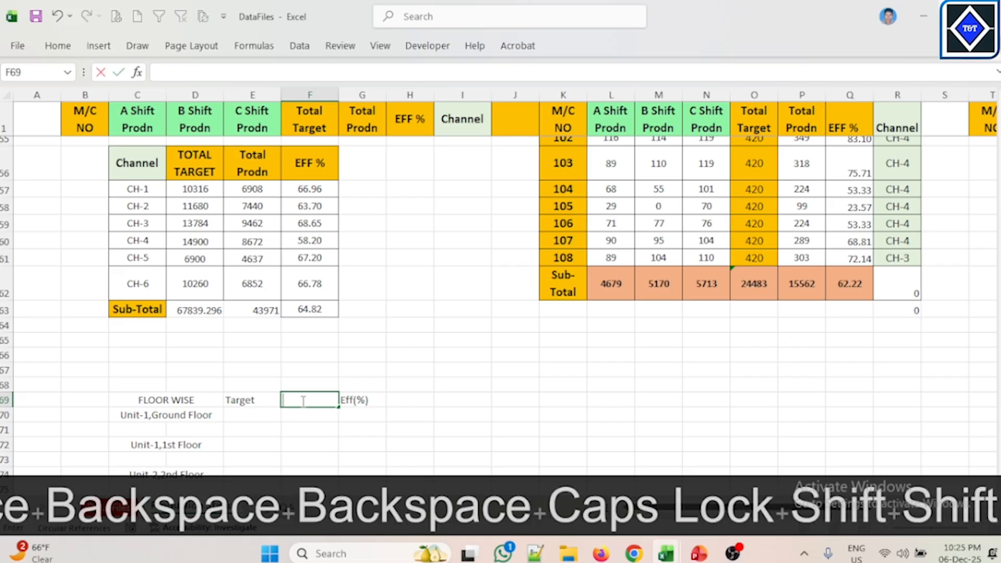
{"action": "type", "text": "Prodn"}
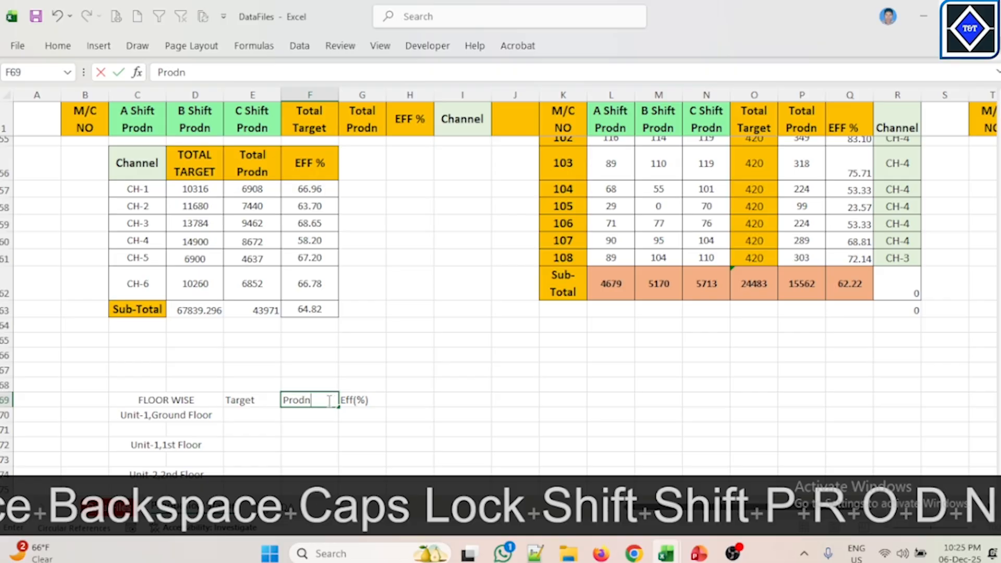
{"action": "left_click", "coordinate": [402, 370]}
Step: Enter =SUM(D57:D58) as the Target for Unit-1,Ground Floor in E70
{"action": "scroll", "coordinate": [339, 360], "scroll_direction": "down", "scroll_amount": 1}
{"action": "left_click", "coordinate": [278, 370]}
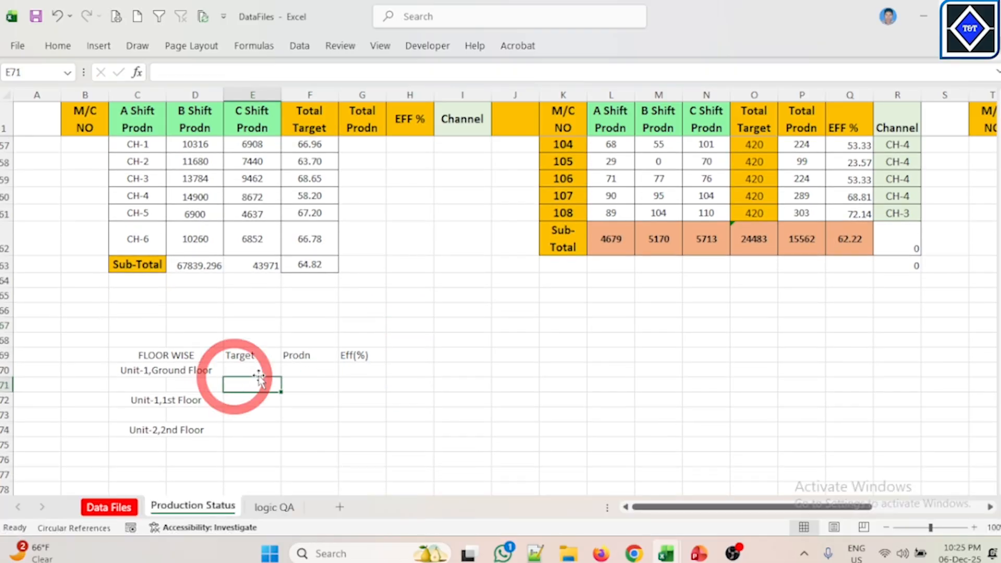
{"action": "left_click", "coordinate": [310, 370]}
{"action": "left_click", "coordinate": [271, 368]}
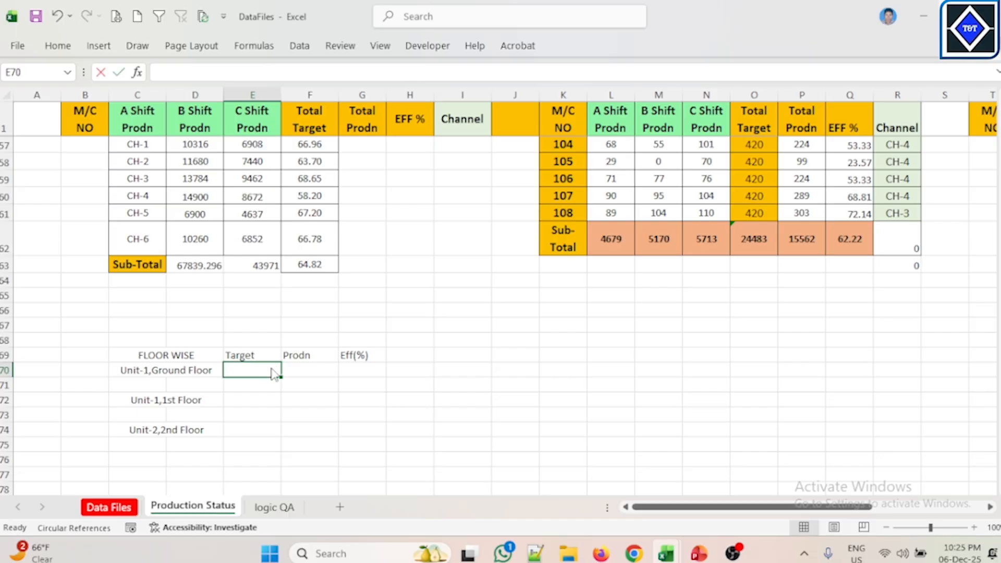
{"action": "type", "text": "=SUM"}
{"action": "key", "text": "Tab"}
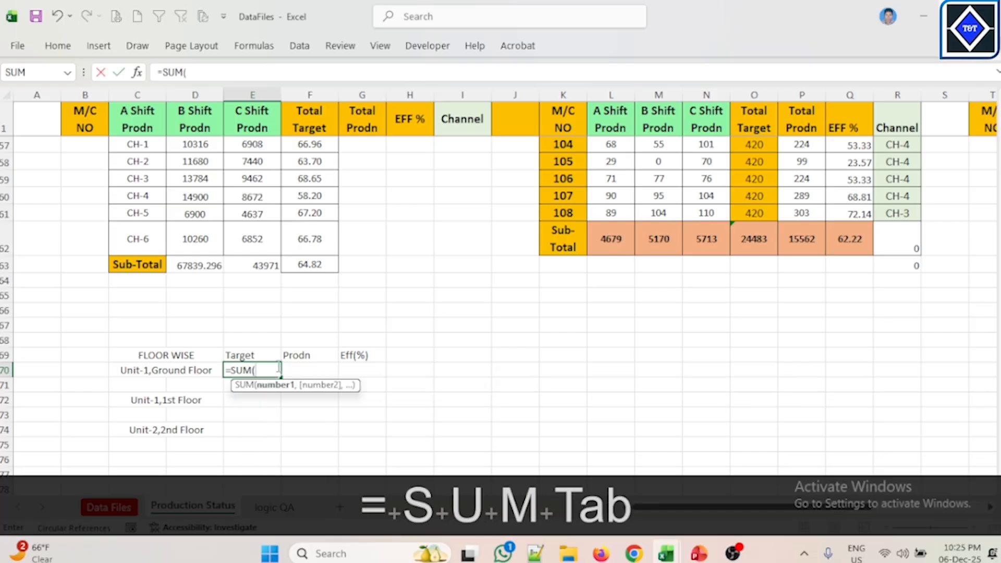
{"action": "scroll", "coordinate": [244, 212], "scroll_direction": "up", "scroll_amount": 1}
{"action": "left_click_drag", "start_coordinate": [195, 188], "coordinate": [195, 207]}
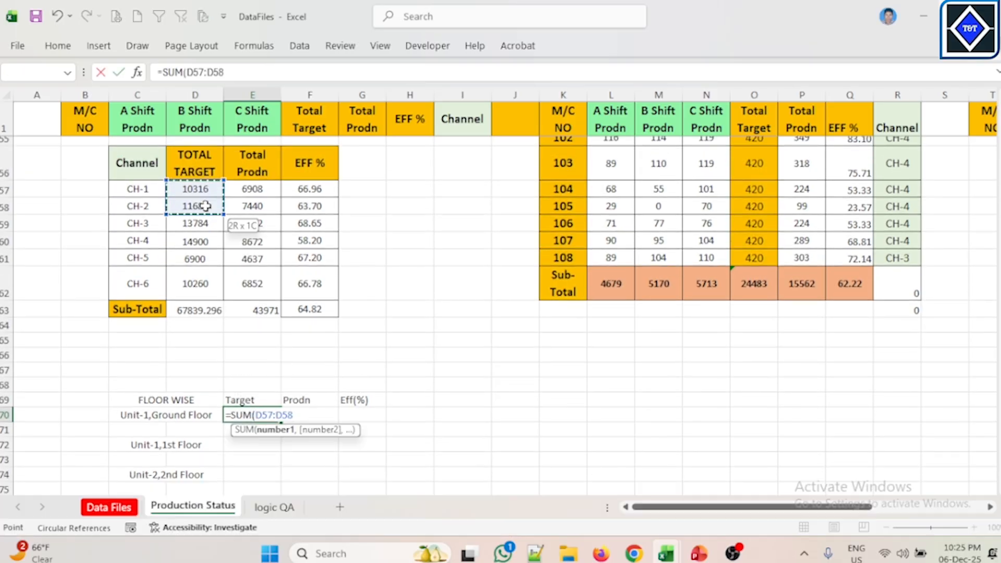
{"action": "key", "text": "Return"}
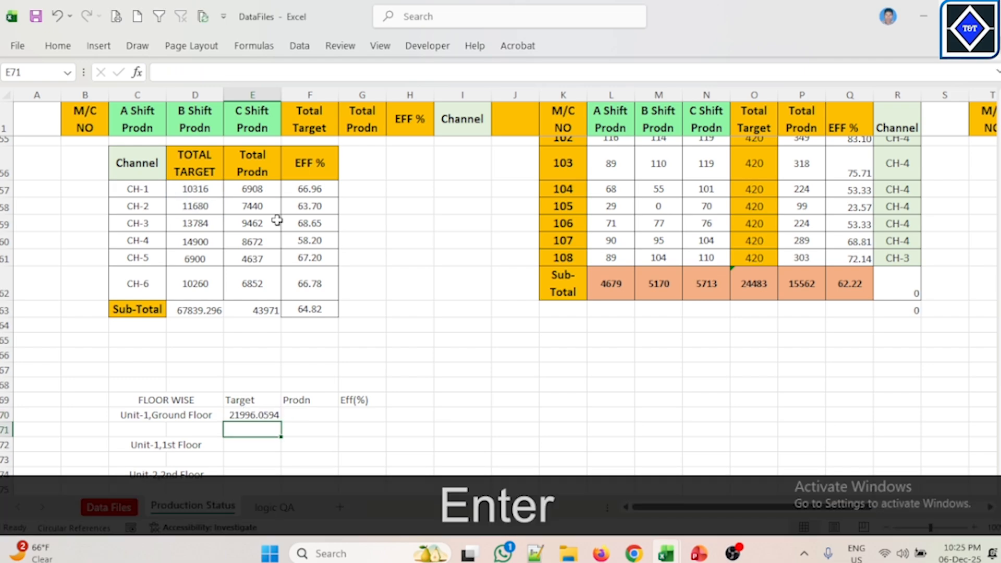
Step: Fill the E70 SUM formula right into the Prodn cell F70
{"action": "left_click", "coordinate": [251, 415]}
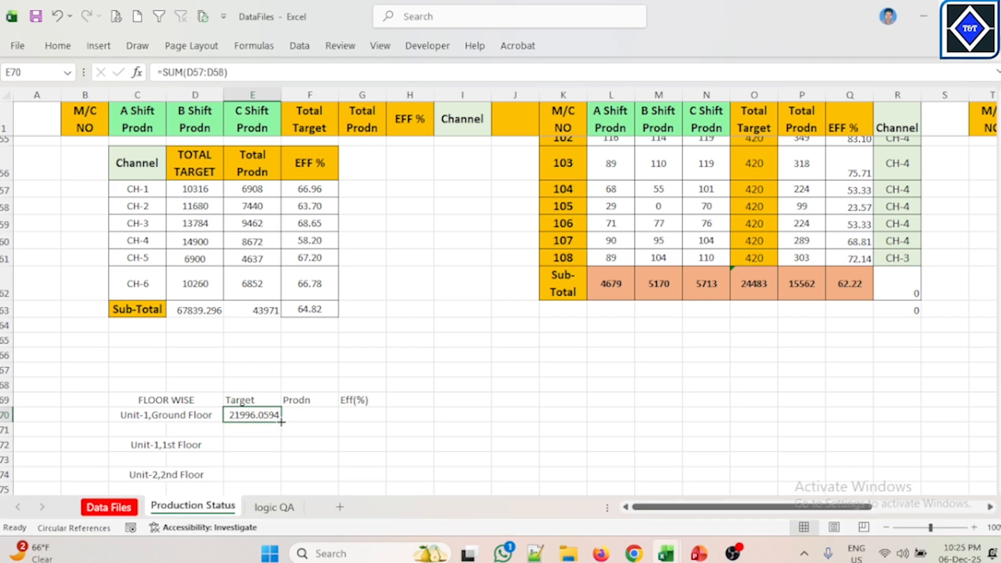
{"action": "left_click_drag", "start_coordinate": [281, 422], "coordinate": [334, 418]}
{"action": "left_click", "coordinate": [234, 442]}
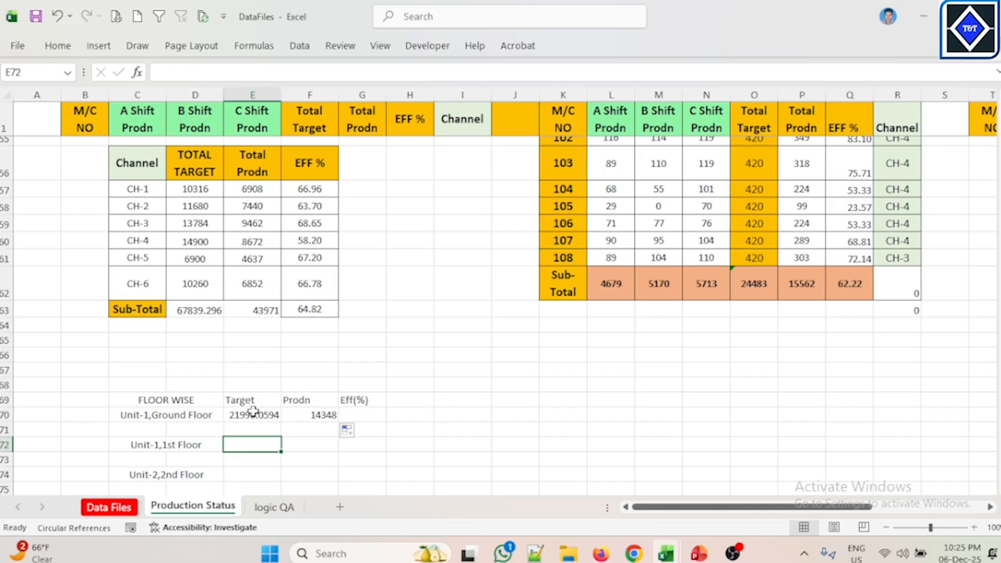
{"action": "type", "text": "="}
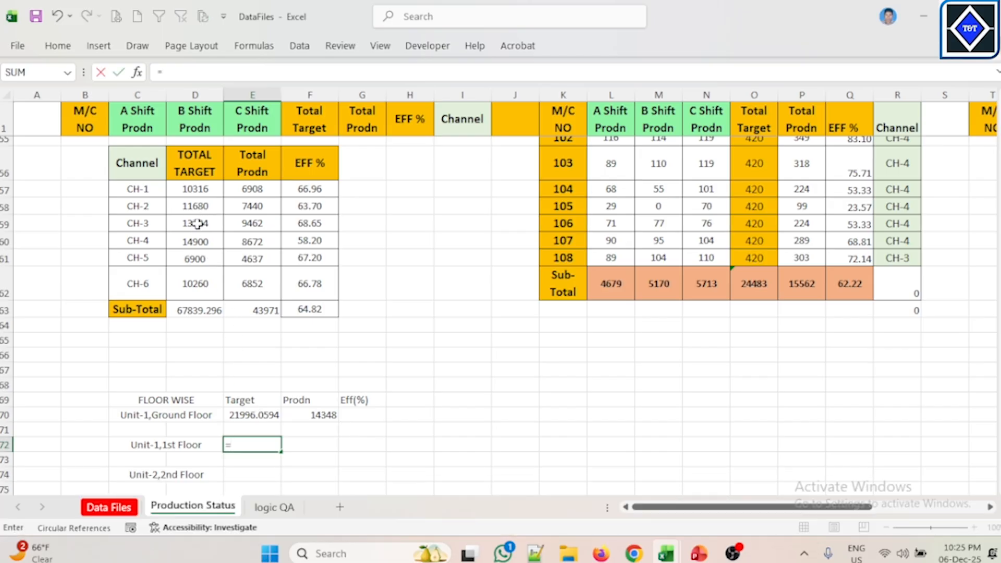
{"action": "left_click", "coordinate": [351, 199]}
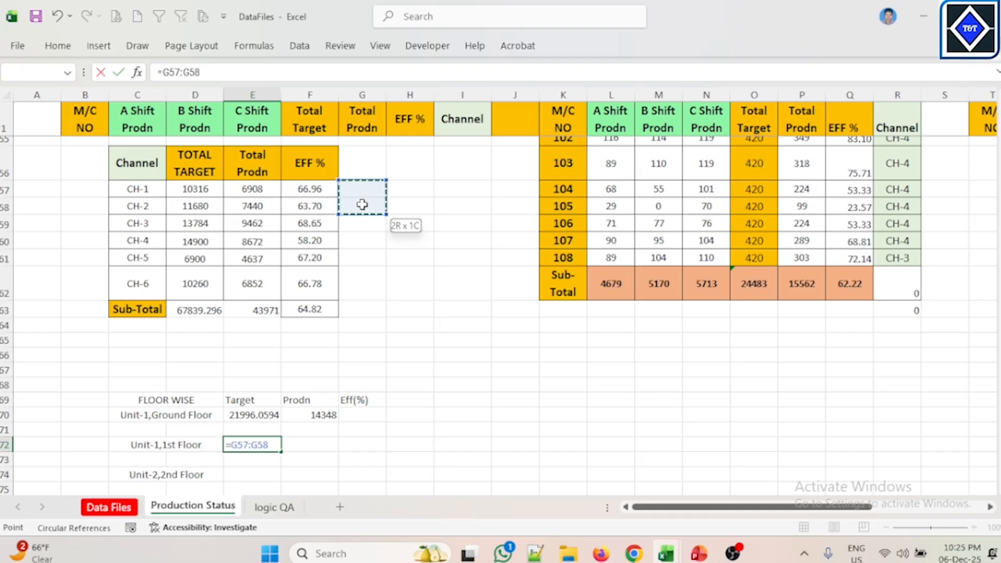
{"action": "key", "text": "Escape"}
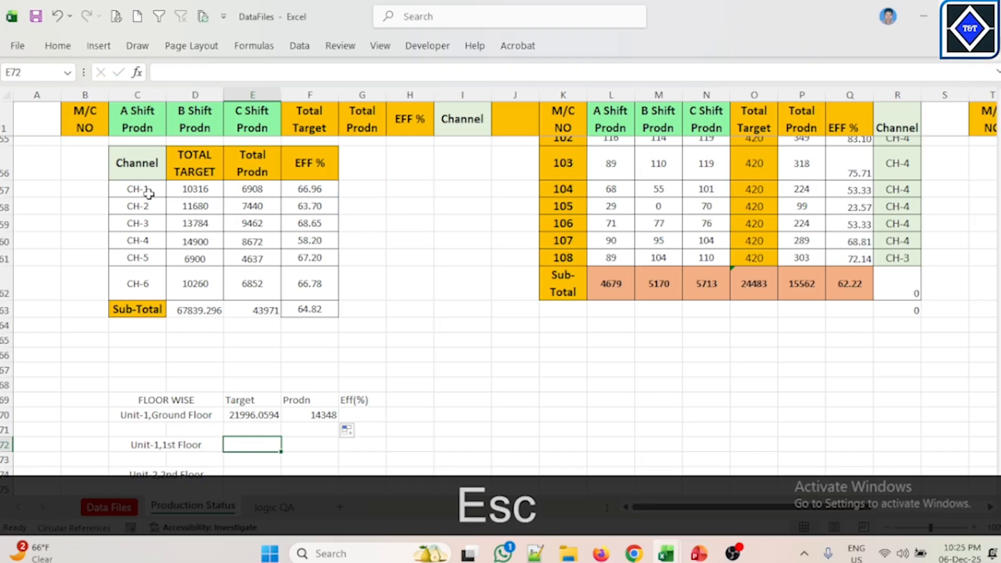
Step: Examine the CH-1 to CH-6 channel labels and the FLOOR WISE cells
{"action": "left_click", "coordinate": [149, 194]}
{"action": "left_click", "coordinate": [149, 209]}
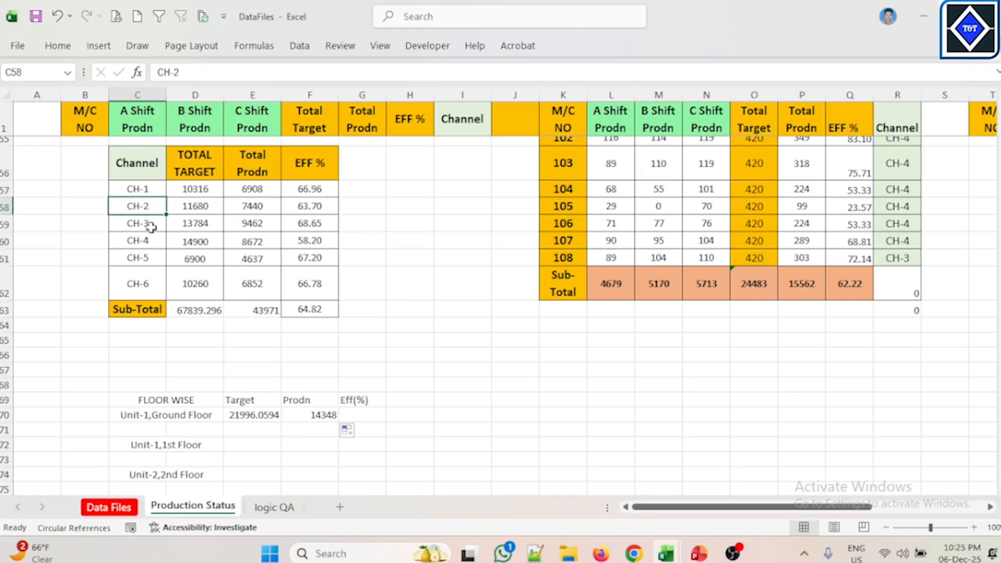
{"action": "left_click", "coordinate": [151, 227]}
{"action": "left_click", "coordinate": [150, 245]}
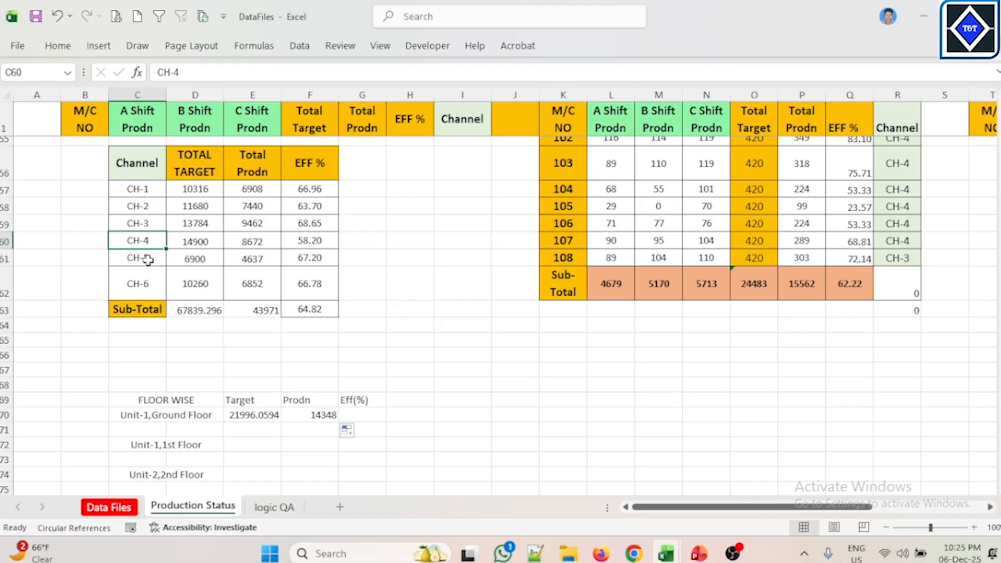
{"action": "left_click", "coordinate": [148, 260]}
{"action": "left_click", "coordinate": [149, 292]}
{"action": "left_click", "coordinate": [351, 291]}
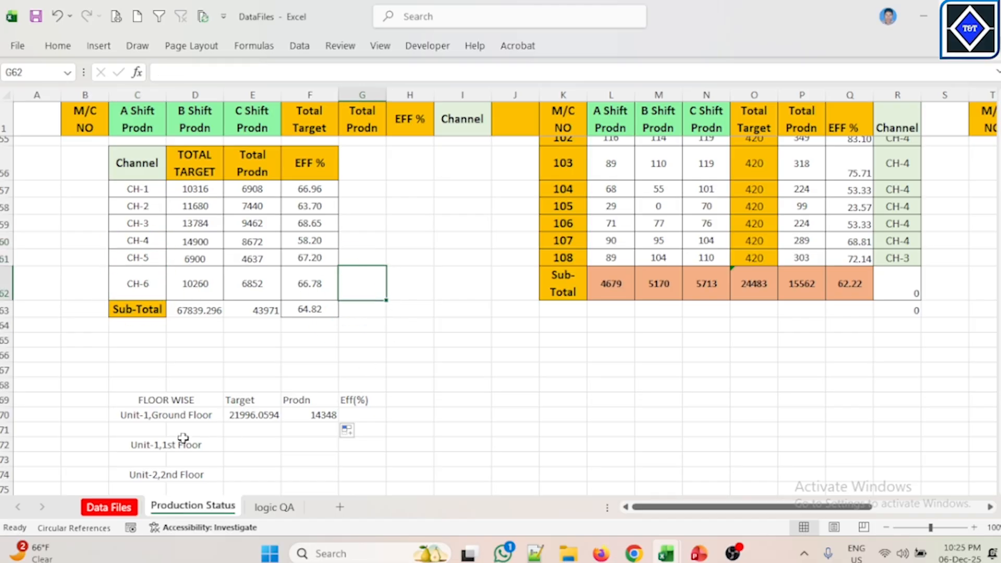
{"action": "left_click", "coordinate": [258, 417]}
{"action": "left_click", "coordinate": [248, 431]}
{"action": "left_click", "coordinate": [261, 446]}
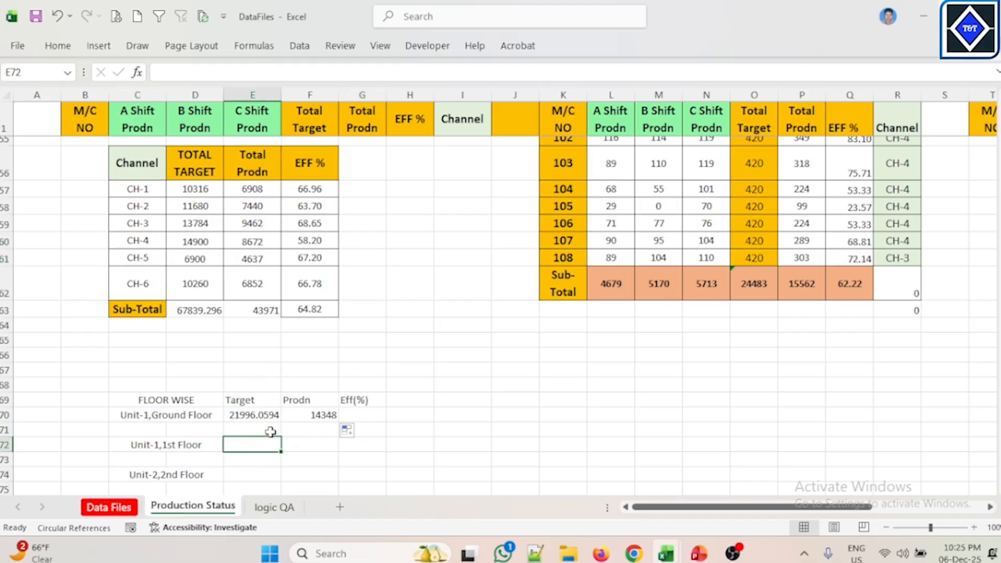
Step: Enter a SUM of the CH-3 and CH-4 targets as the Unit-1,1st Floor Target in E72
{"action": "type", "text": "=sum"}
{"action": "key", "text": "Tab"}
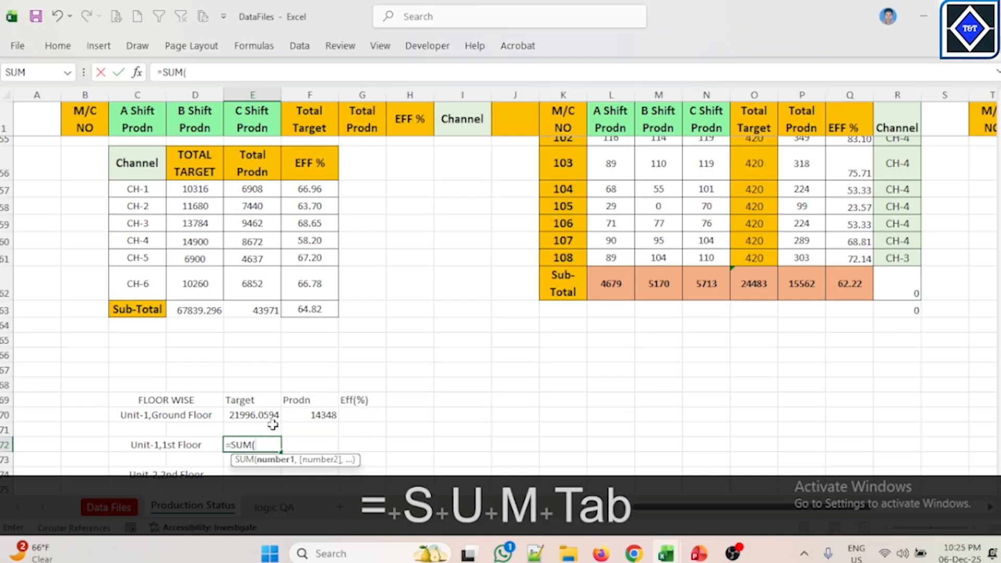
{"action": "left_click_drag", "start_coordinate": [182, 225], "coordinate": [194, 240]}
{"action": "key", "text": "Return"}
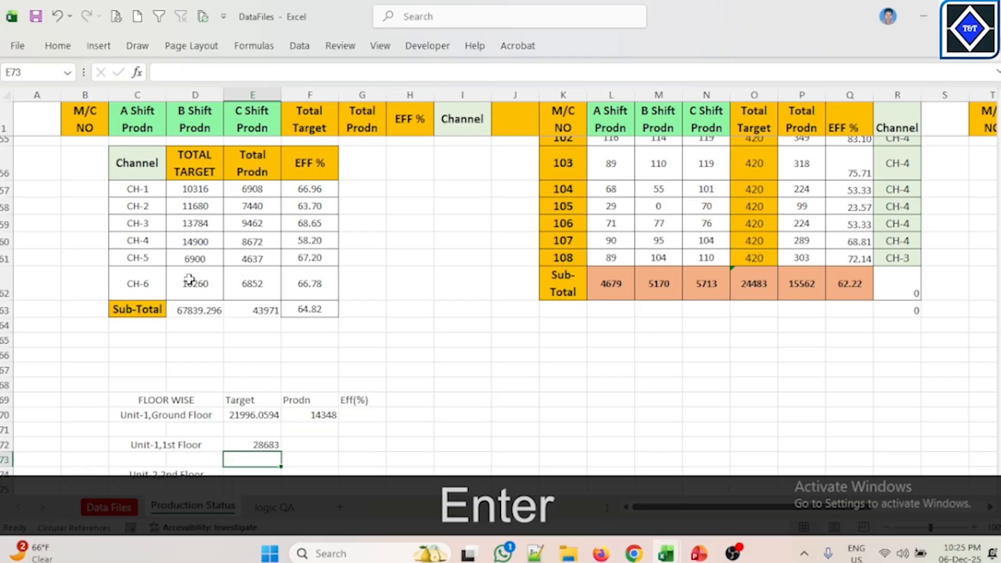
Step: Fill the E72 SUM formula right into the Prodn cell F72
{"action": "left_click", "coordinate": [262, 445]}
{"action": "left_click_drag", "start_coordinate": [281, 451], "coordinate": [316, 452]}
{"action": "scroll", "coordinate": [292, 438], "scroll_direction": "down", "scroll_amount": 1}
Step: Enter =SUM(D61:D62) as the Unit-2,2nd Floor Target in E74
{"action": "left_click", "coordinate": [252, 474]}
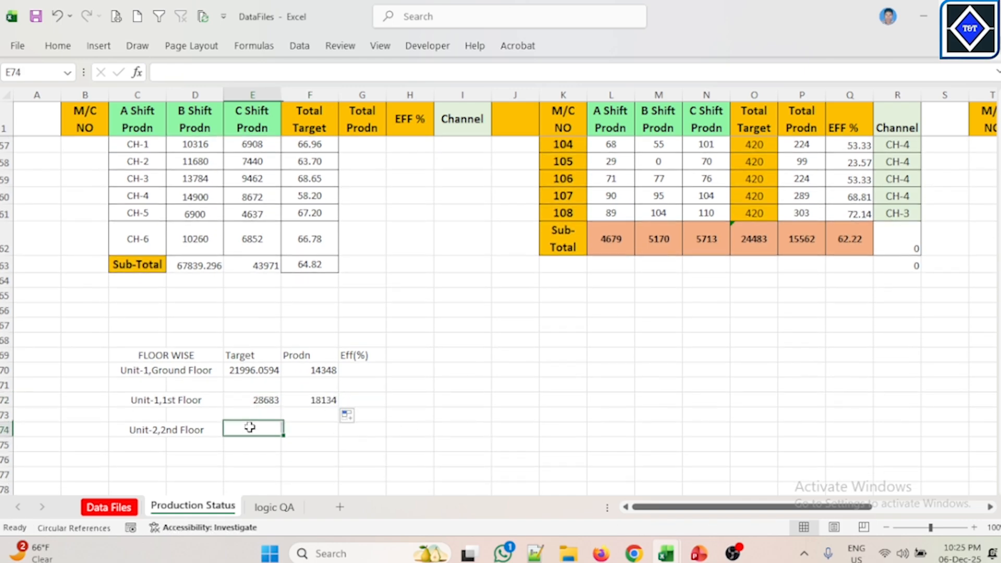
{"action": "type", "text": "=sy"}
{"action": "key", "text": "BackSpace"}
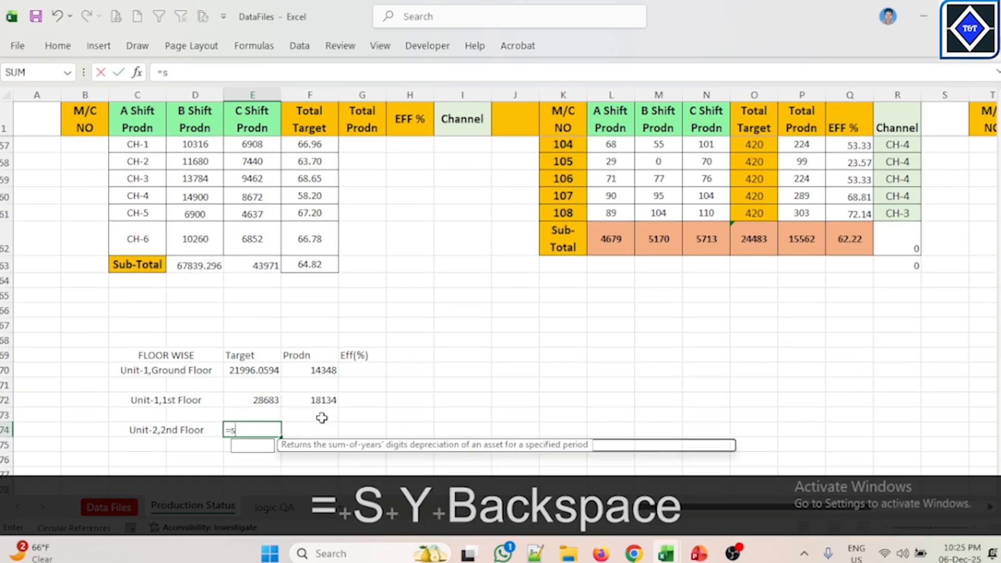
{"action": "key", "text": "Tab"}
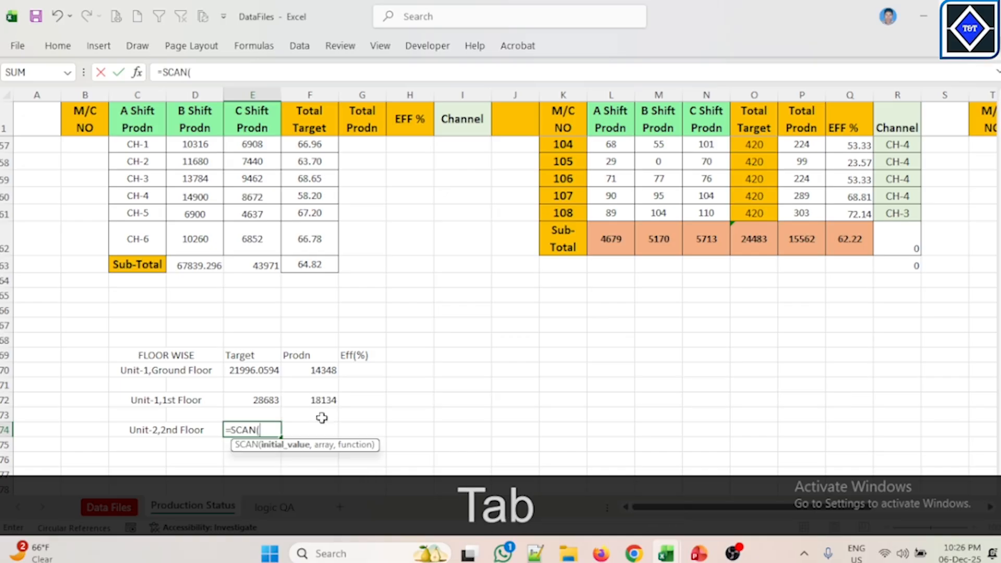
{"action": "key", "text": "BackSpace"}
{"action": "key", "text": "BackSpace"}
{"action": "key", "text": "BackSpace"}
{"action": "key", "text": "BackSpace"}
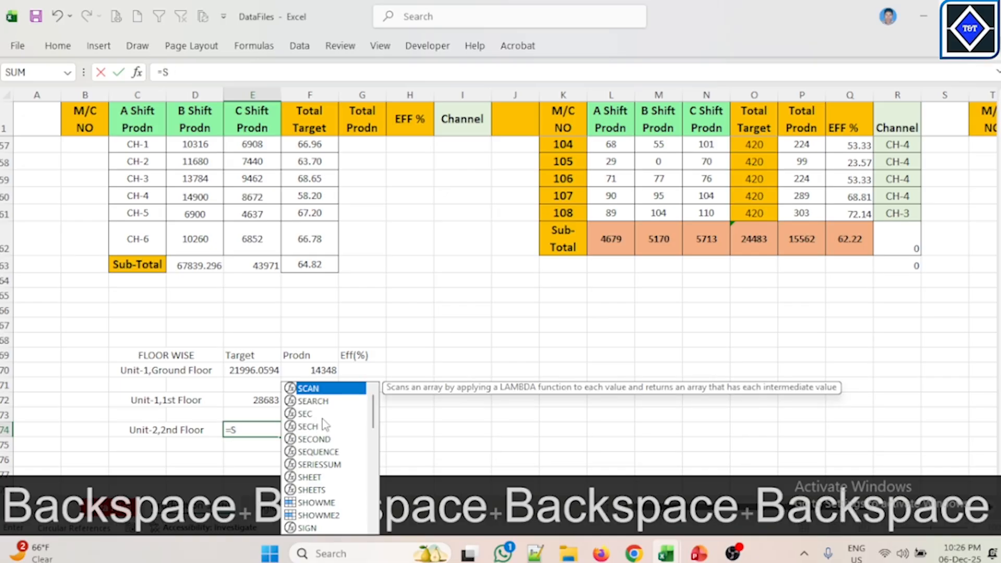
{"action": "type", "text": "um"}
{"action": "key", "text": "Tab"}
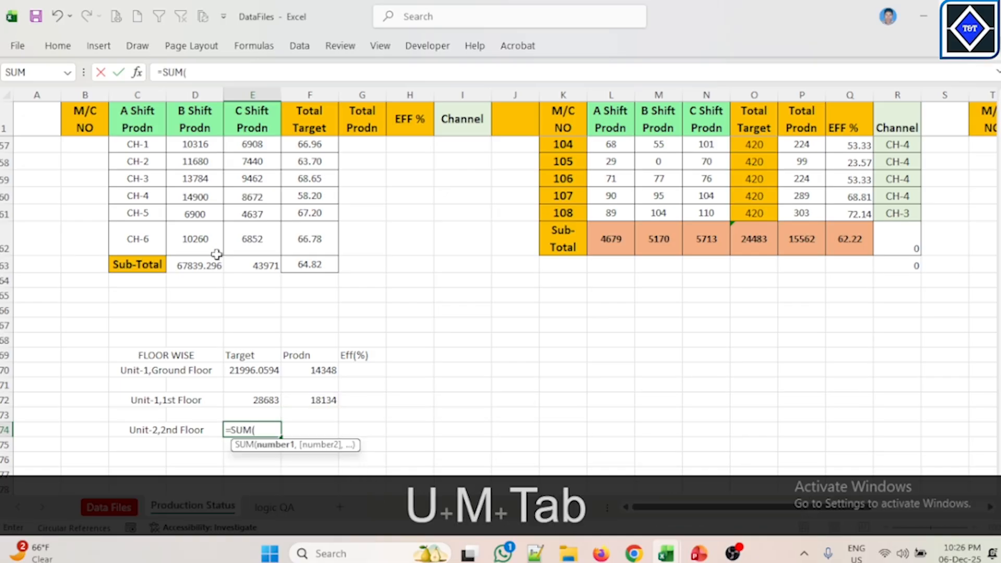
{"action": "left_click_drag", "start_coordinate": [208, 218], "coordinate": [209, 244]}
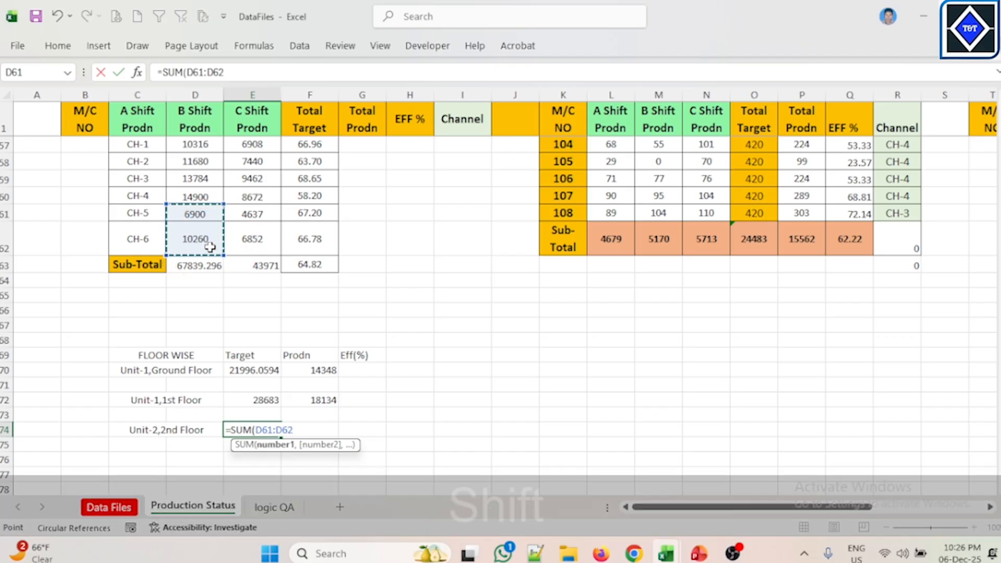
{"action": "type", "text": ")"}
{"action": "key", "text": "Return"}
Step: Fill the E74 SUM formula right into the Prodn cell F74
{"action": "scroll", "coordinate": [292, 363], "scroll_direction": "down", "scroll_amount": 2}
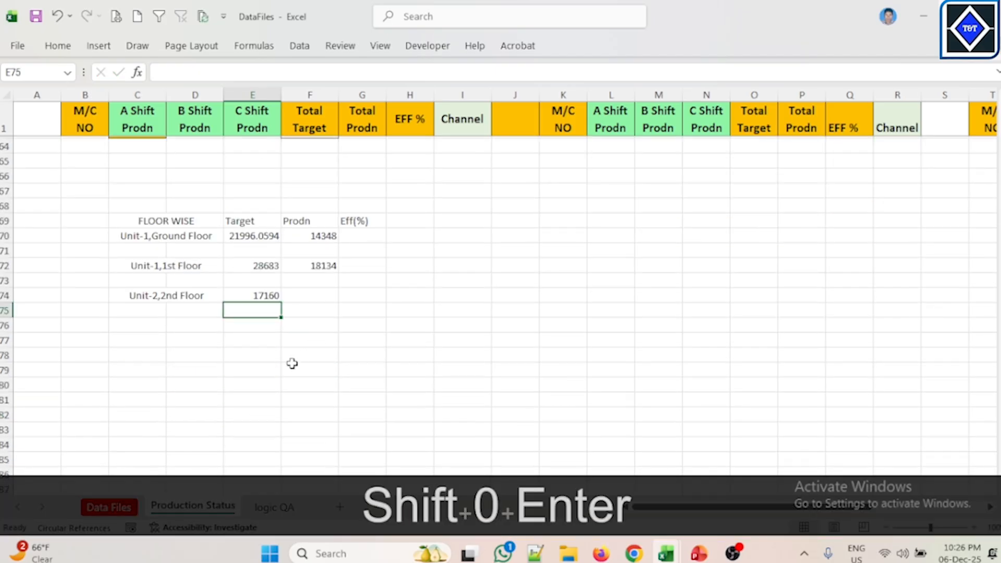
{"action": "left_click", "coordinate": [267, 295]}
{"action": "left_click_drag", "start_coordinate": [281, 302], "coordinate": [333, 296]}
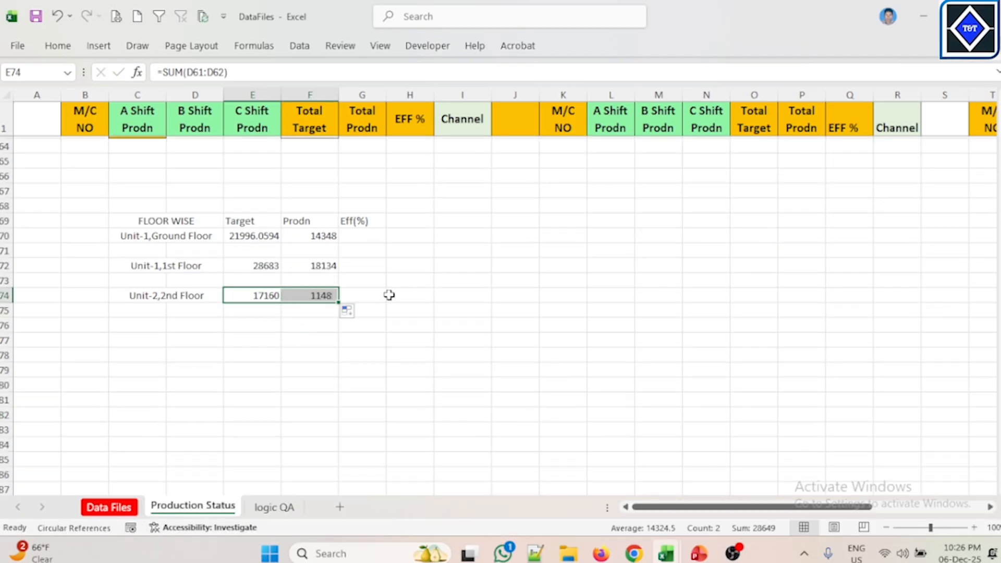
Step: Center-align the FLOOR WISE table C69:G74 and apply all borders to it
{"action": "left_click_drag", "start_coordinate": [179, 219], "coordinate": [344, 294]}
{"action": "left_click", "coordinate": [63, 48]}
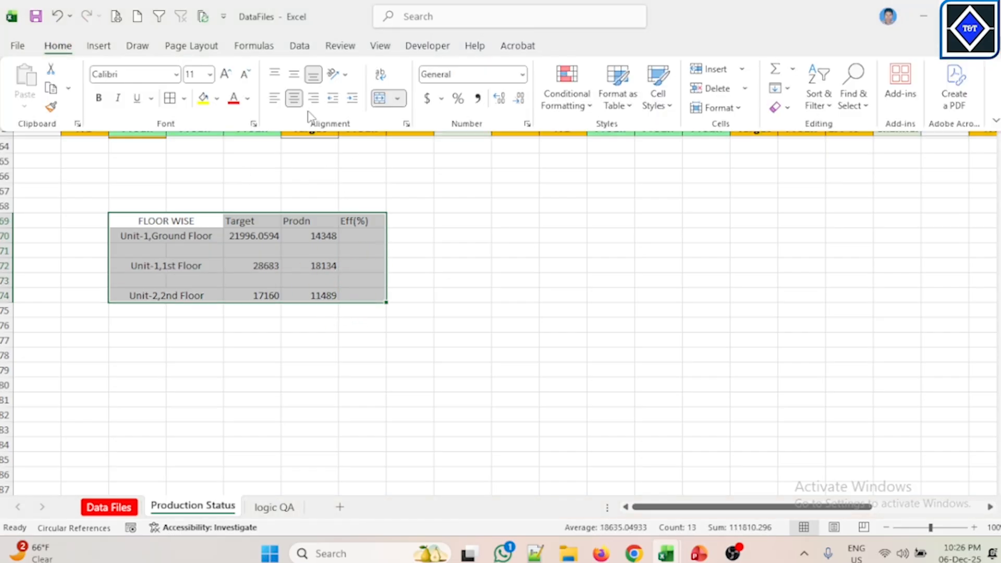
{"action": "left_click", "coordinate": [294, 76]}
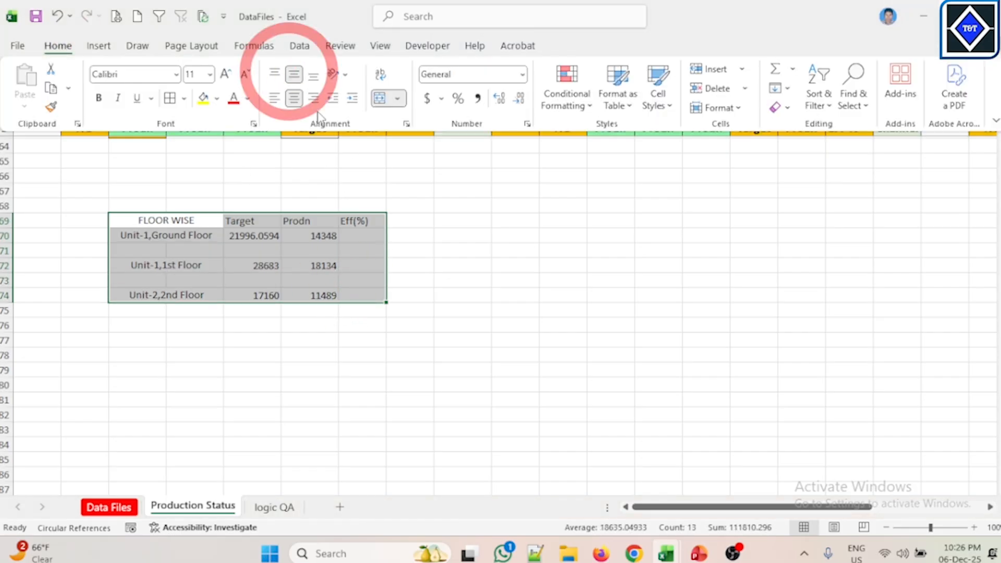
{"action": "left_click", "coordinate": [295, 99]}
{"action": "left_click", "coordinate": [294, 99]}
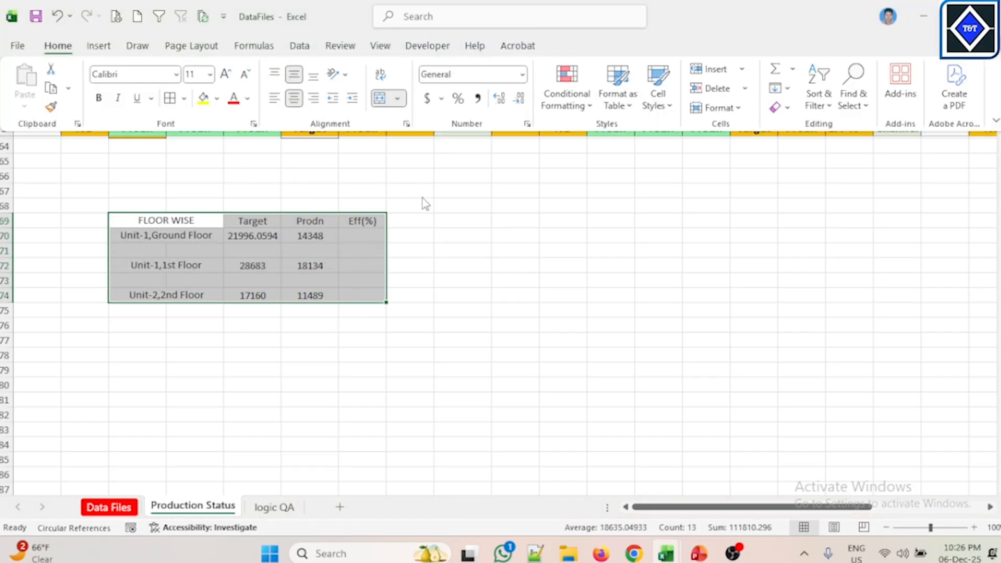
{"action": "left_click", "coordinate": [171, 99]}
{"action": "left_click", "coordinate": [390, 278]}
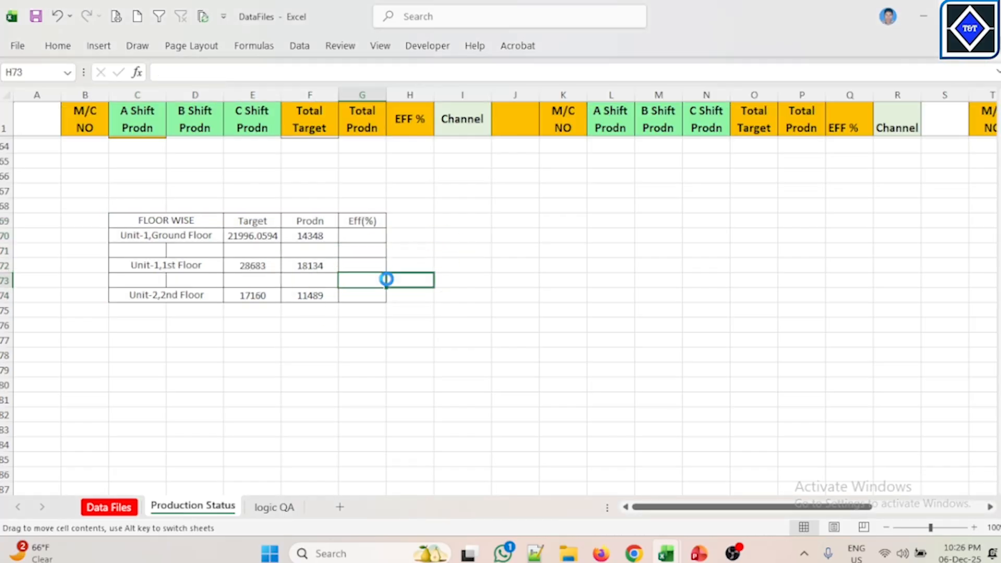
Step: Merge and center C75:D75 and enter the label Grand Total
{"action": "left_click", "coordinate": [261, 307]}
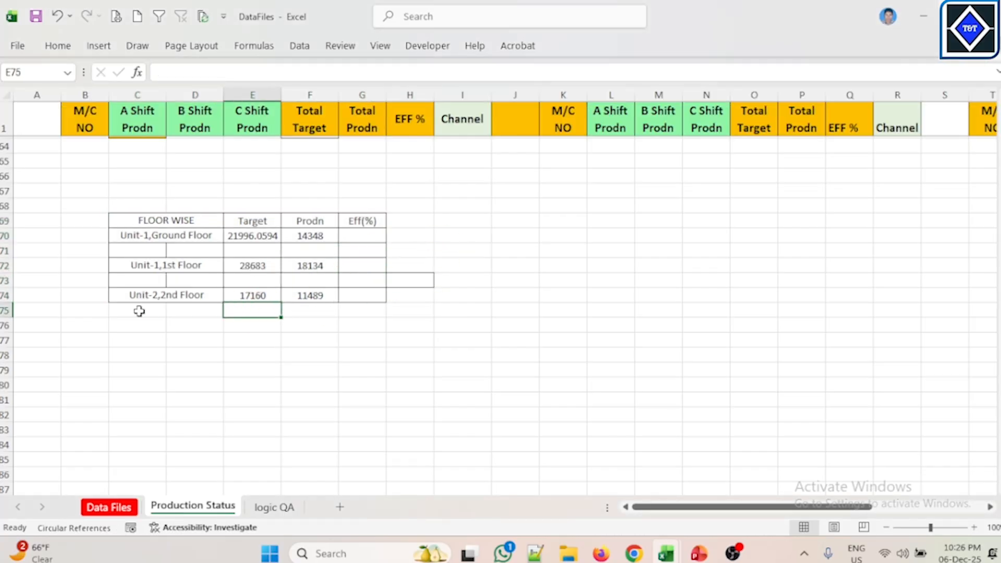
{"action": "left_click_drag", "start_coordinate": [140, 311], "coordinate": [202, 311]}
{"action": "left_click", "coordinate": [52, 47]}
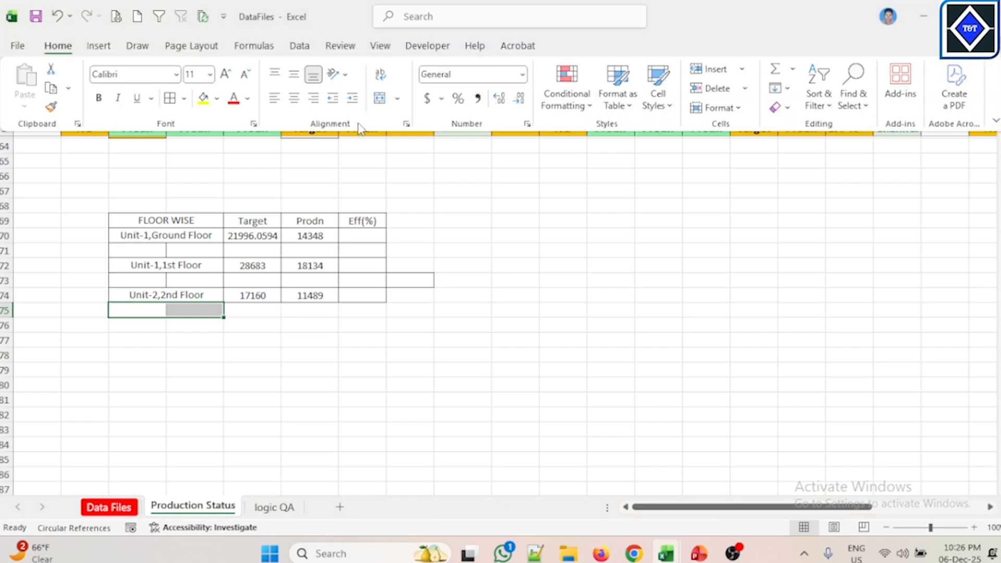
{"action": "left_click", "coordinate": [379, 99]}
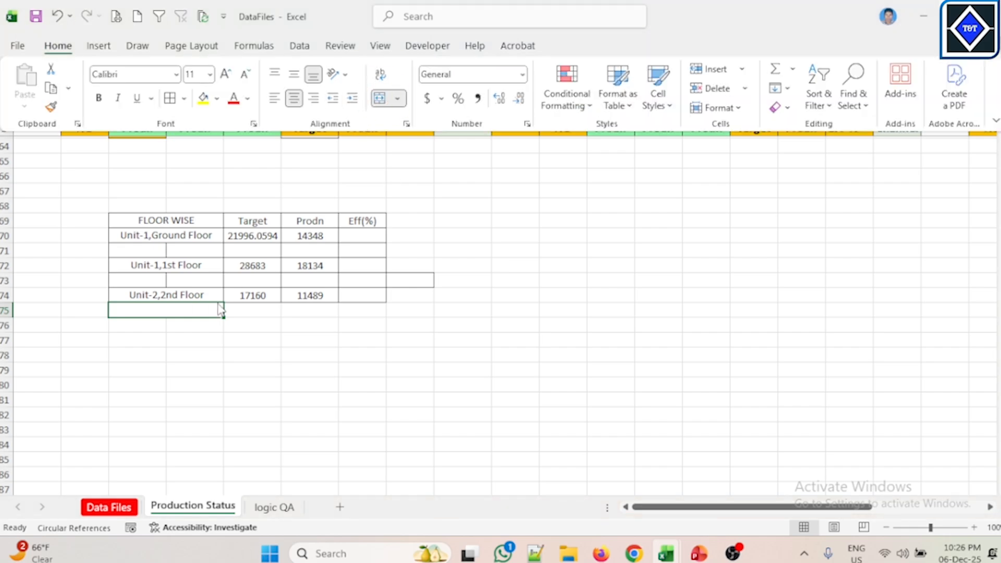
{"action": "type", "text": "Grand"}
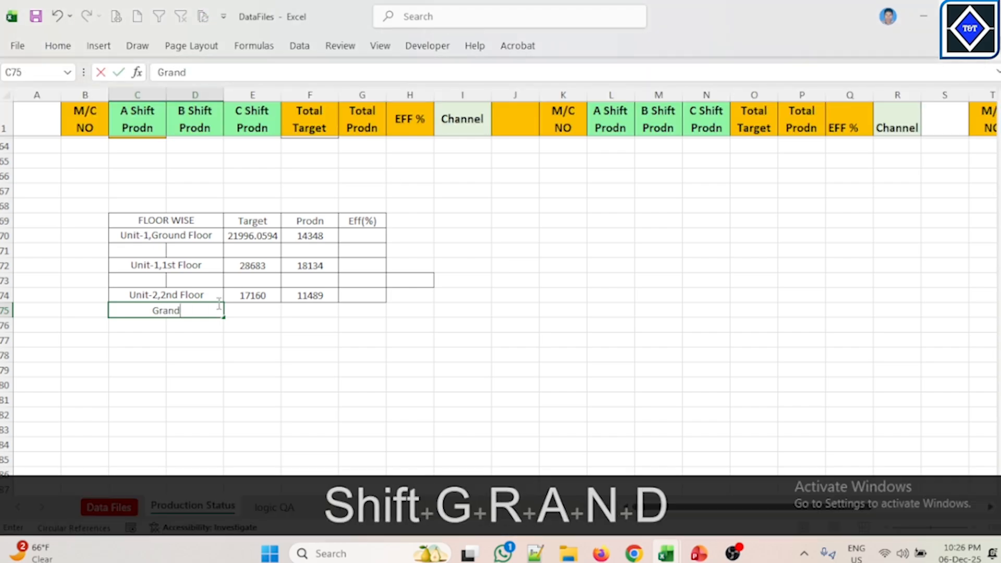
{"action": "type", "text": " Total"}
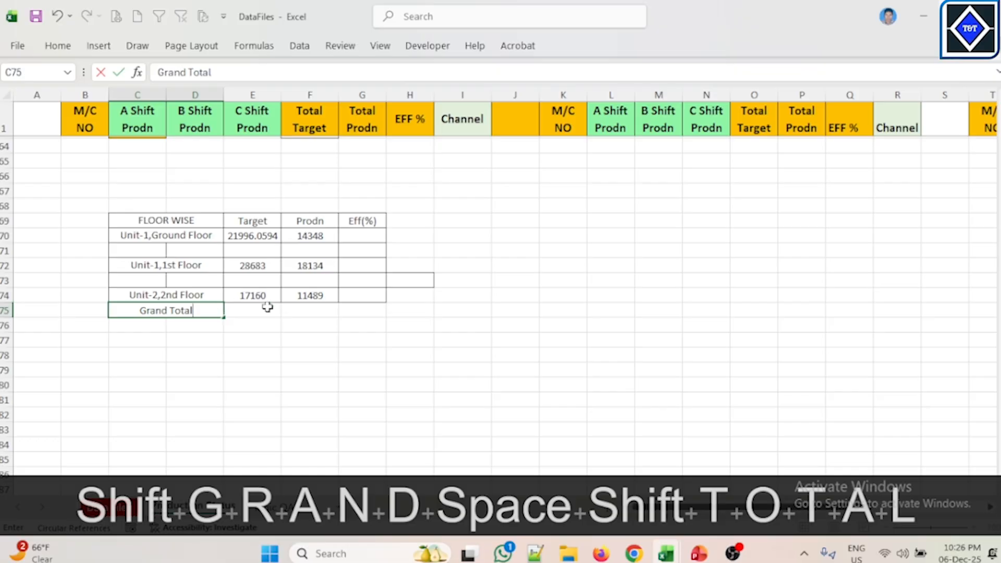
Step: Format the Target and Prodn values E70:F74 as numbers with no decimal places
{"action": "left_click", "coordinate": [268, 324]}
{"action": "left_click", "coordinate": [273, 311]}
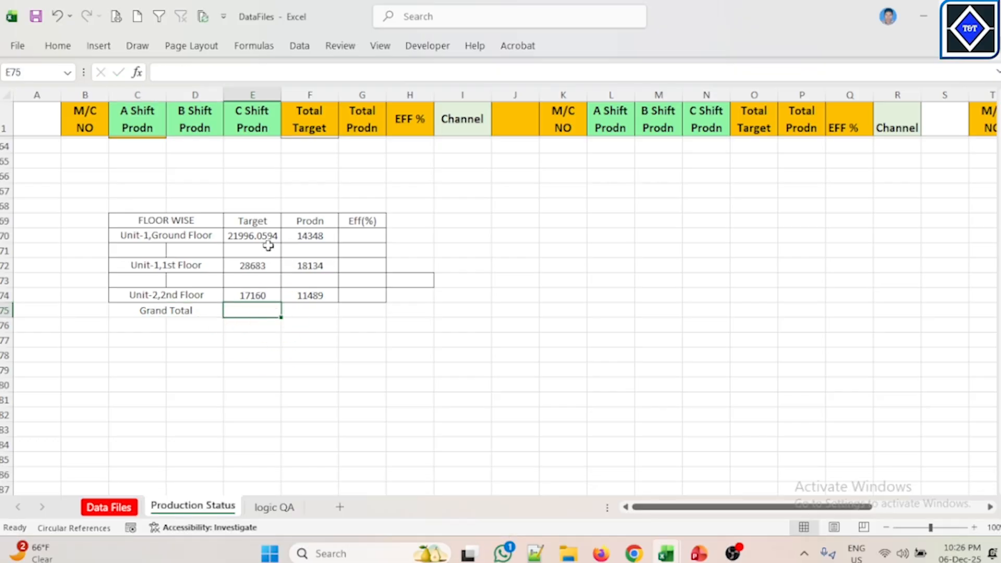
{"action": "left_click_drag", "start_coordinate": [271, 235], "coordinate": [356, 296]}
{"action": "left_click_drag", "start_coordinate": [252, 235], "coordinate": [310, 296]}
{"action": "left_click", "coordinate": [59, 47]}
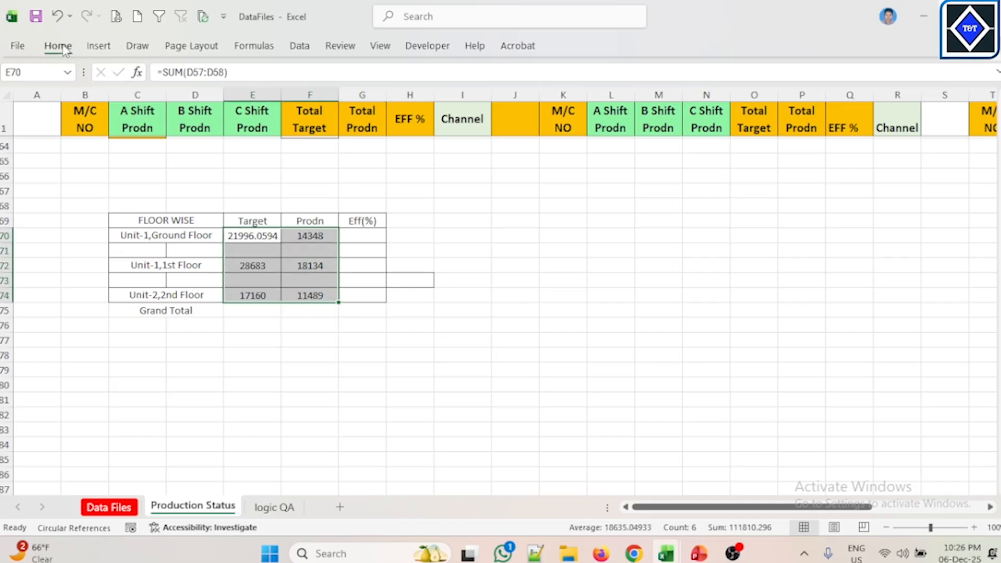
{"action": "left_click", "coordinate": [519, 100]}
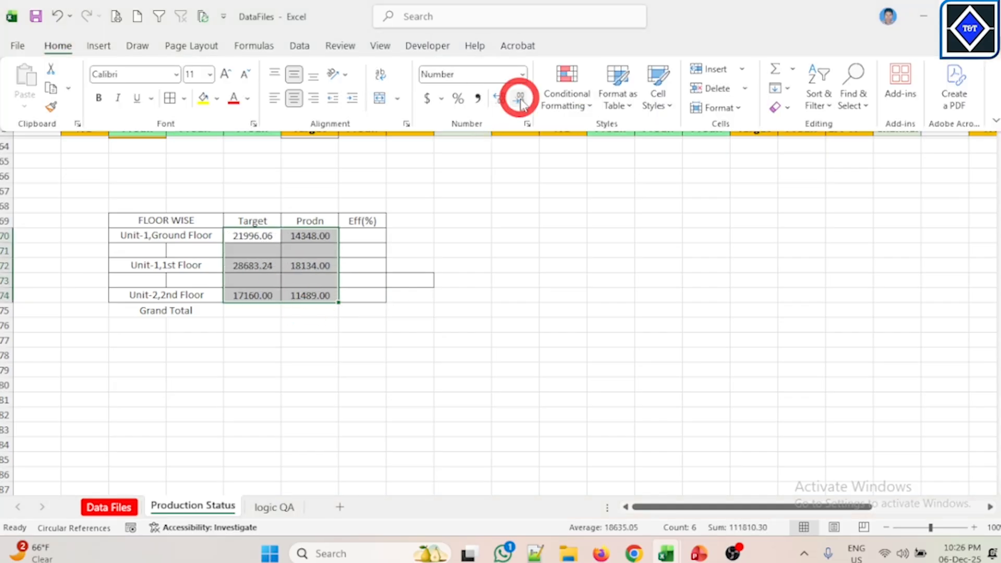
{"action": "left_click", "coordinate": [522, 100]}
{"action": "left_click", "coordinate": [521, 101]}
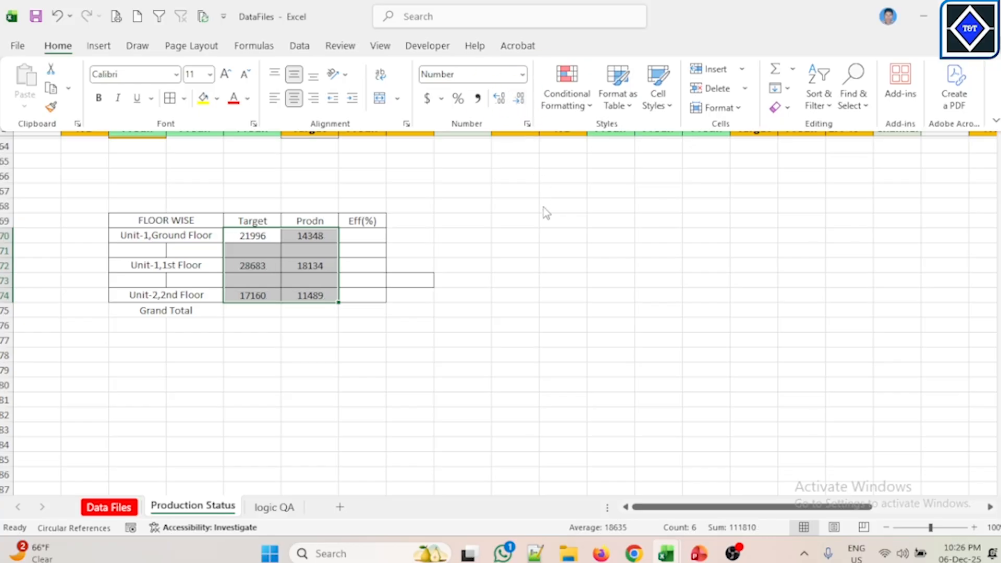
Step: Enter =SUM(E70+E72+E74) as the Grand Total Target in E75
{"action": "left_click", "coordinate": [254, 312]}
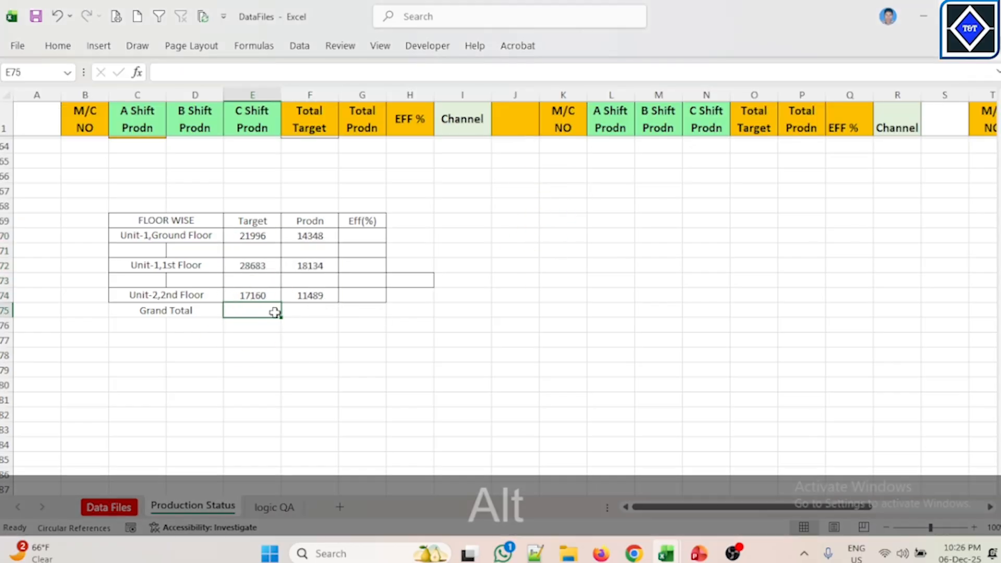
{"action": "key", "text": "alt+equal"}
{"action": "key", "text": "Escape"}
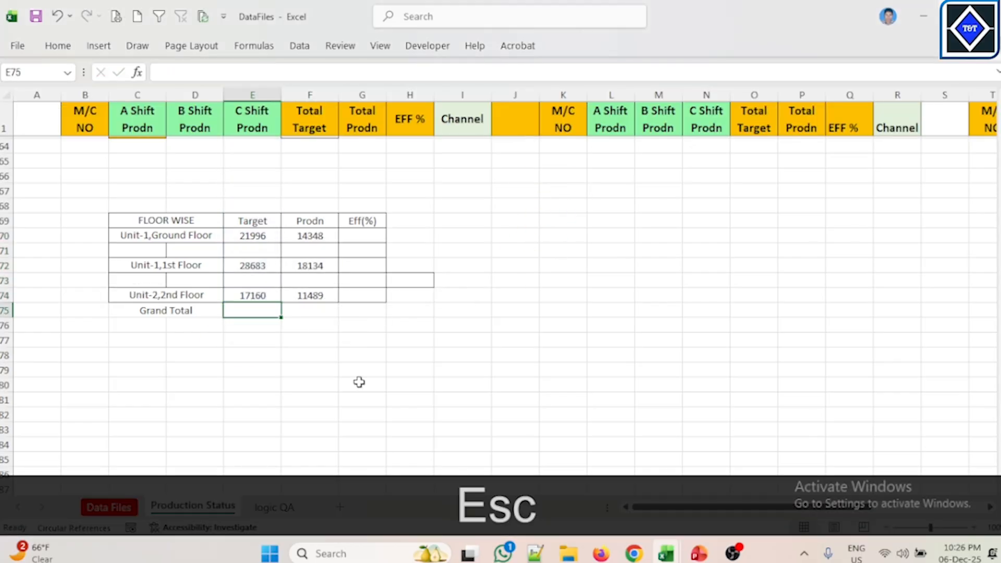
{"action": "type", "text": "=SUM"}
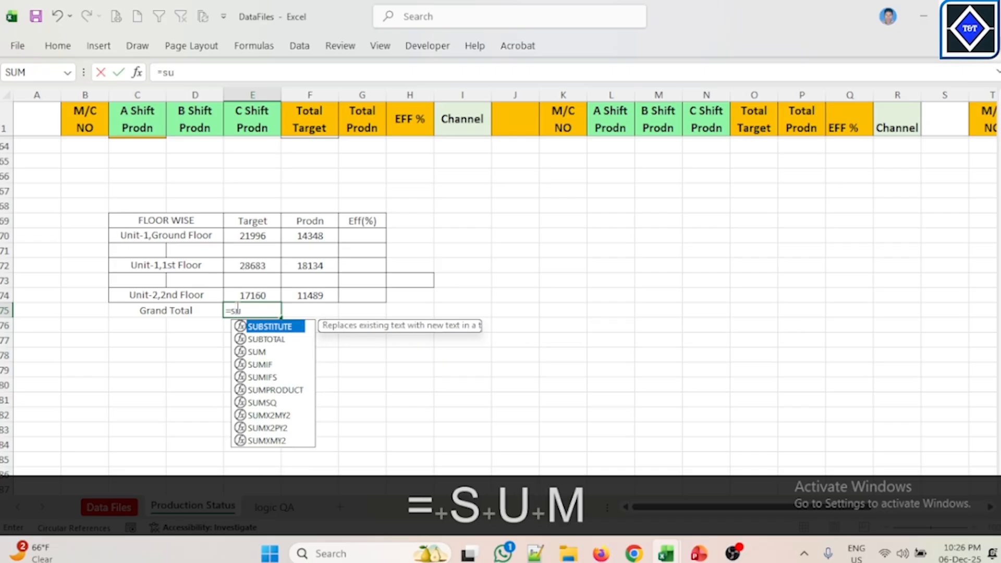
{"action": "key", "text": "Tab"}
{"action": "left_click", "coordinate": [253, 237]}
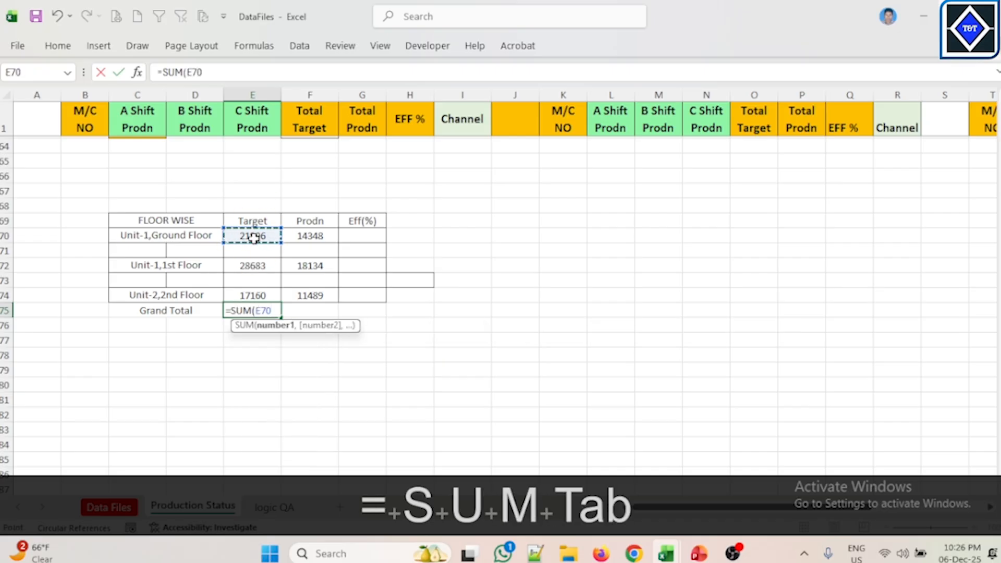
{"action": "type", "text": "+"}
{"action": "left_click", "coordinate": [261, 265]}
{"action": "type", "text": "+"}
{"action": "left_click", "coordinate": [274, 295]}
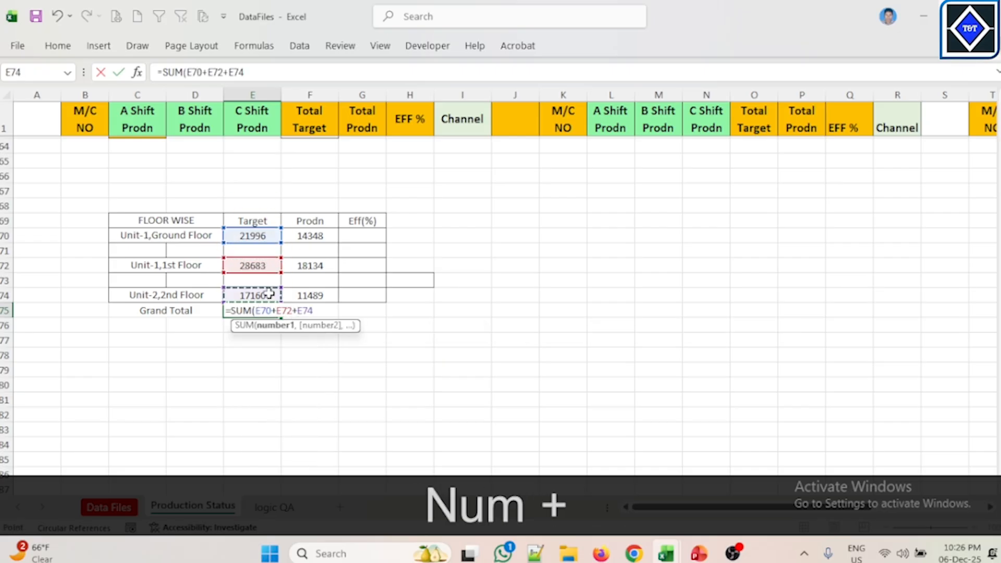
{"action": "key", "text": "Return"}
{"action": "left_click", "coordinate": [313, 311]}
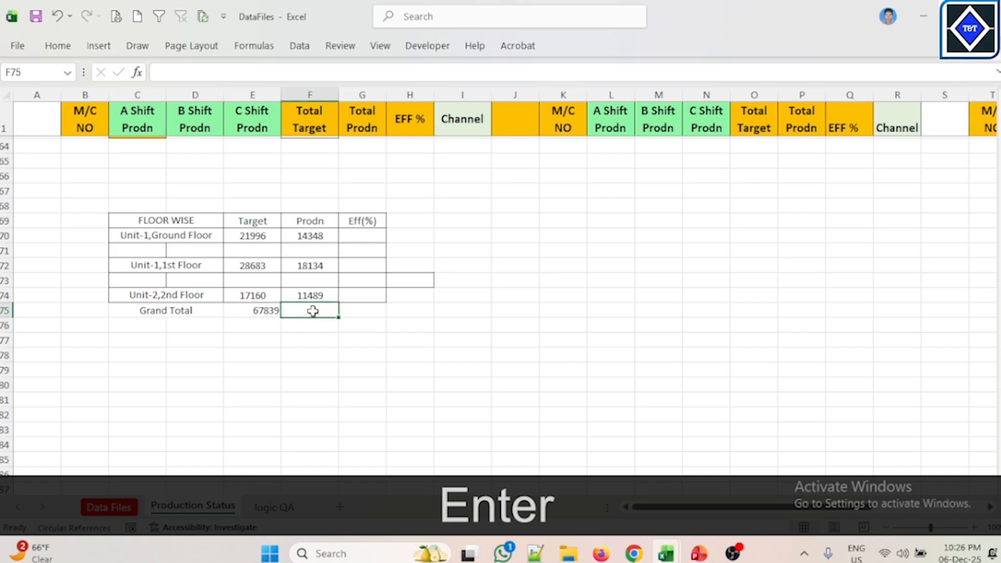
{"action": "type", "text": "="}
{"action": "key", "text": "Escape"}
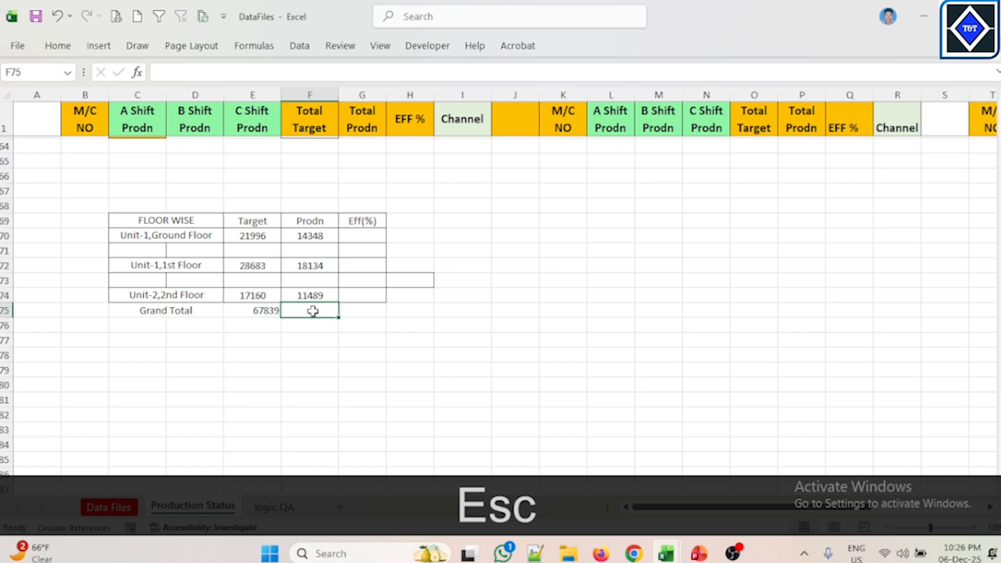
Step: Fill the E75 grand total formula right into the Prodn cell F75
{"action": "left_click", "coordinate": [267, 313]}
{"action": "left_click_drag", "start_coordinate": [323, 316], "coordinate": [324, 315]}
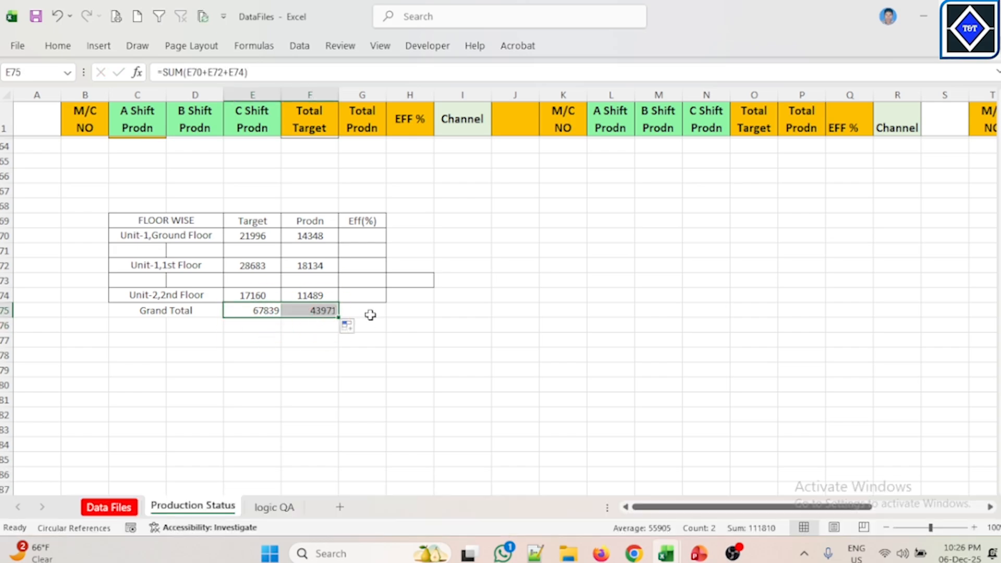
{"action": "left_click", "coordinate": [370, 313]}
{"action": "key", "text": "alt"}
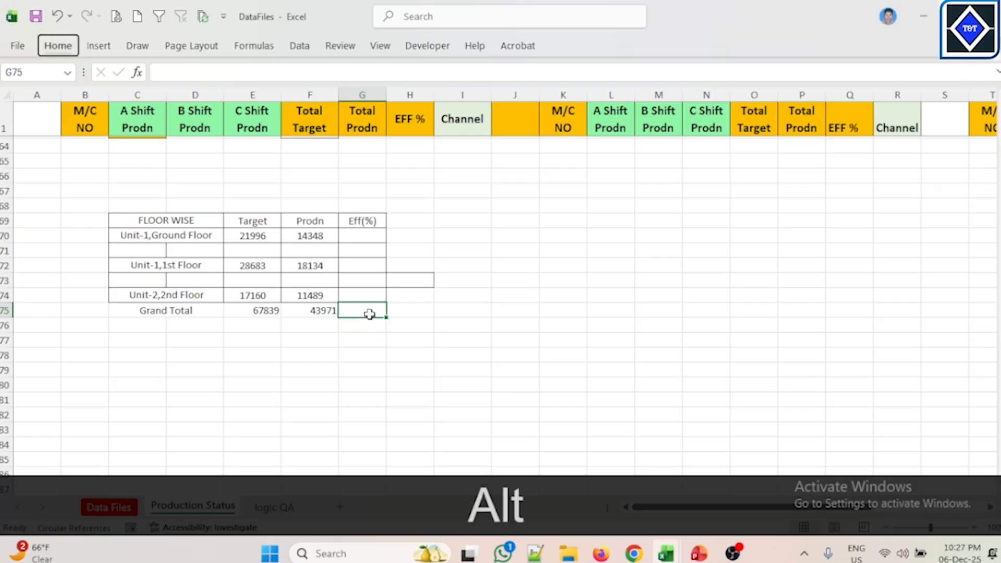
Step: Enter =F70/E70% as the Unit-1, Ground Floor efficiency in G70
{"action": "left_click", "coordinate": [365, 239]}
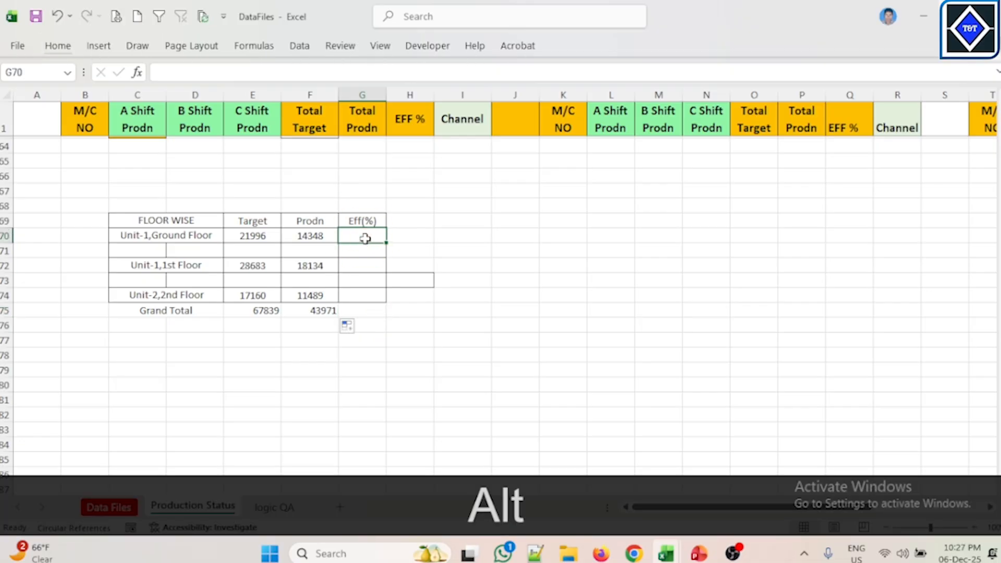
{"action": "type", "text": "="}
{"action": "left_click", "coordinate": [303, 236]}
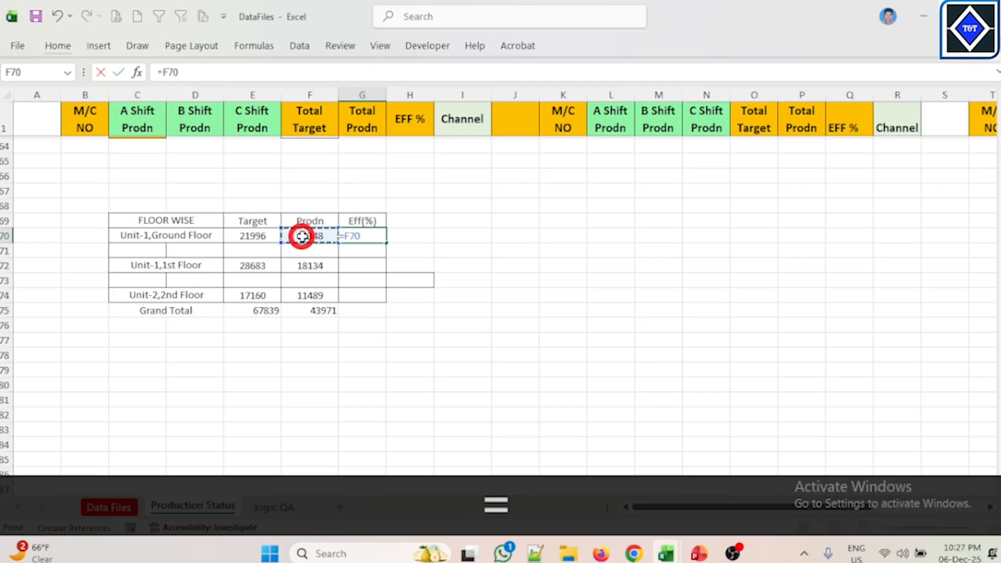
{"action": "type", "text": "/"}
{"action": "left_click", "coordinate": [270, 235]}
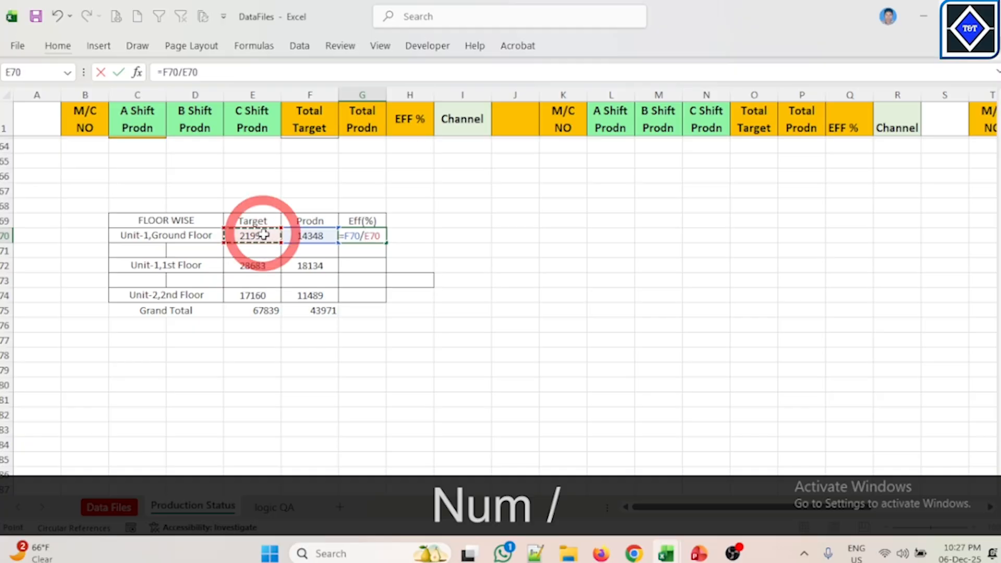
{"action": "type", "text": "%"}
{"action": "key", "text": "Return"}
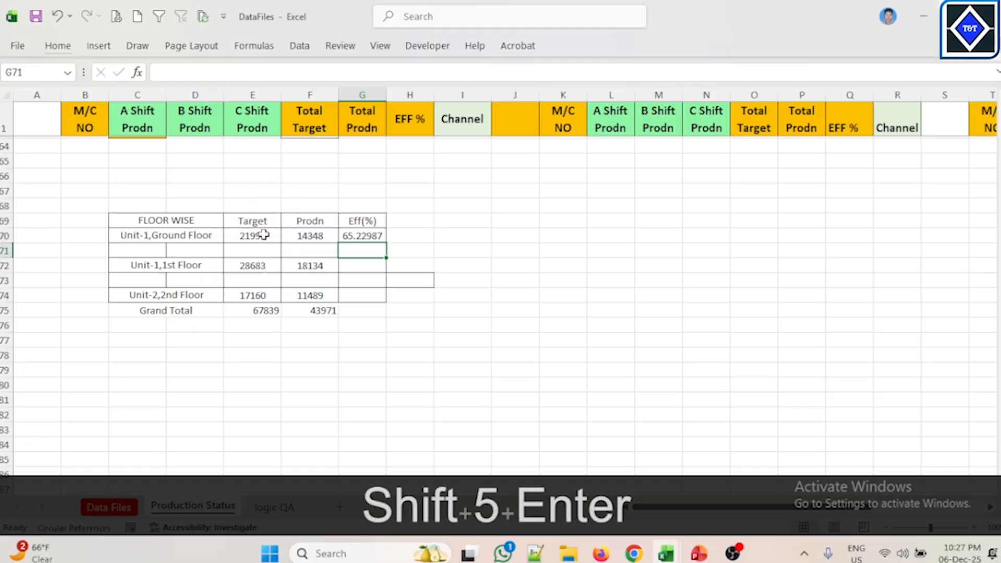
{"action": "left_click_drag", "start_coordinate": [366, 243], "coordinate": [364, 236]}
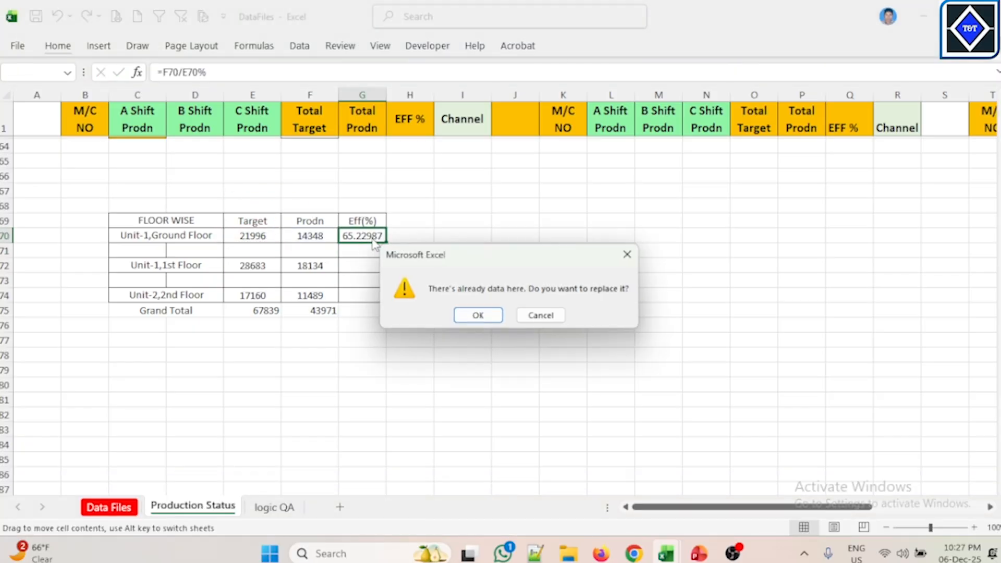
{"action": "left_click", "coordinate": [626, 260]}
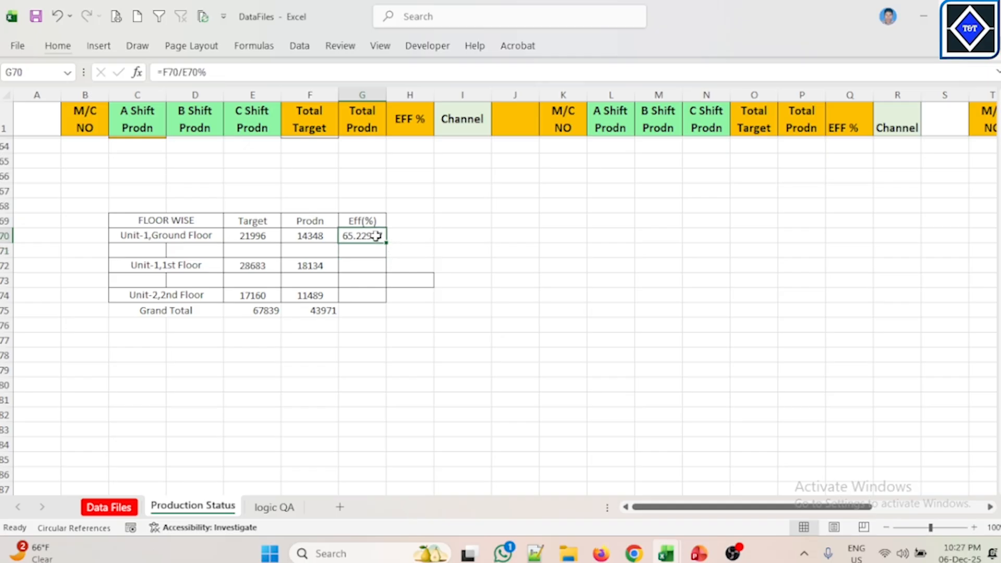
Step: Fill the efficiency formula down to G74 and clear the blank-row cells G71 and G73
{"action": "left_click_drag", "start_coordinate": [388, 241], "coordinate": [389, 257]}
{"action": "left_click_drag", "start_coordinate": [389, 295], "coordinate": [386, 297]}
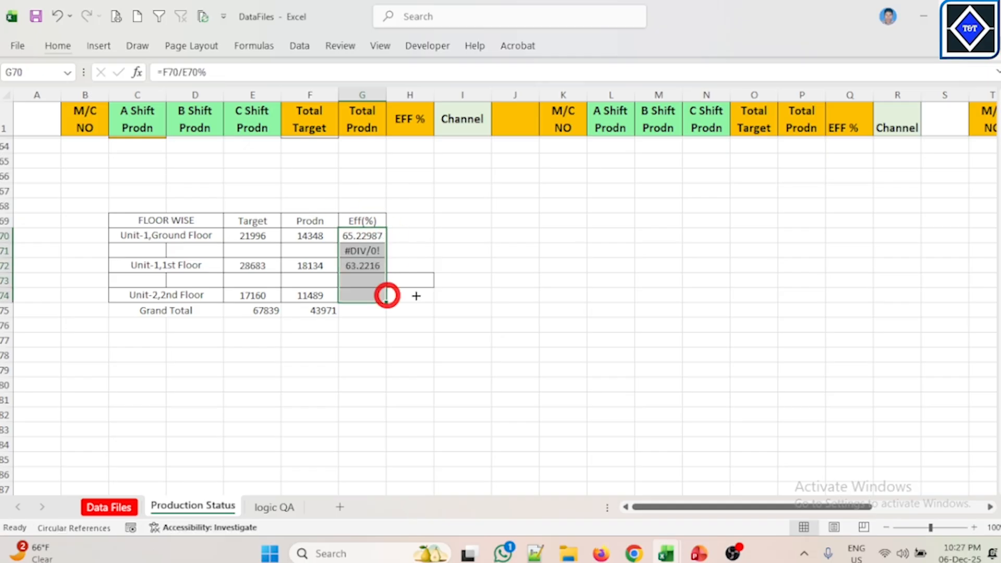
{"action": "left_click", "coordinate": [599, 282]}
{"action": "left_click", "coordinate": [363, 252]}
{"action": "key", "text": "Delete"}
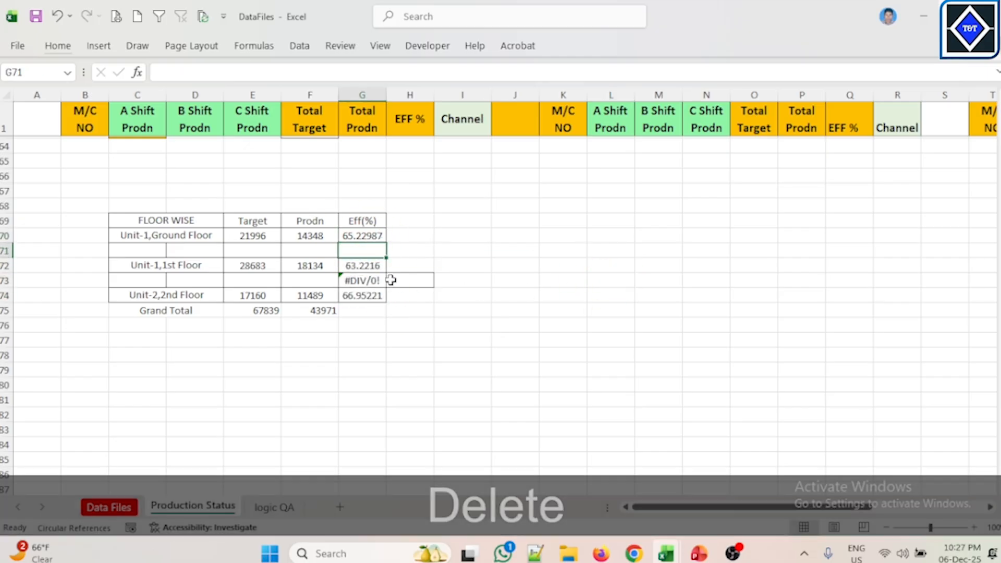
{"action": "left_click", "coordinate": [367, 281]}
{"action": "key", "text": "Delete"}
Step: Fill the G74 efficiency formula down into the Grand Total cell G75
{"action": "left_click", "coordinate": [444, 308]}
{"action": "left_click", "coordinate": [352, 297]}
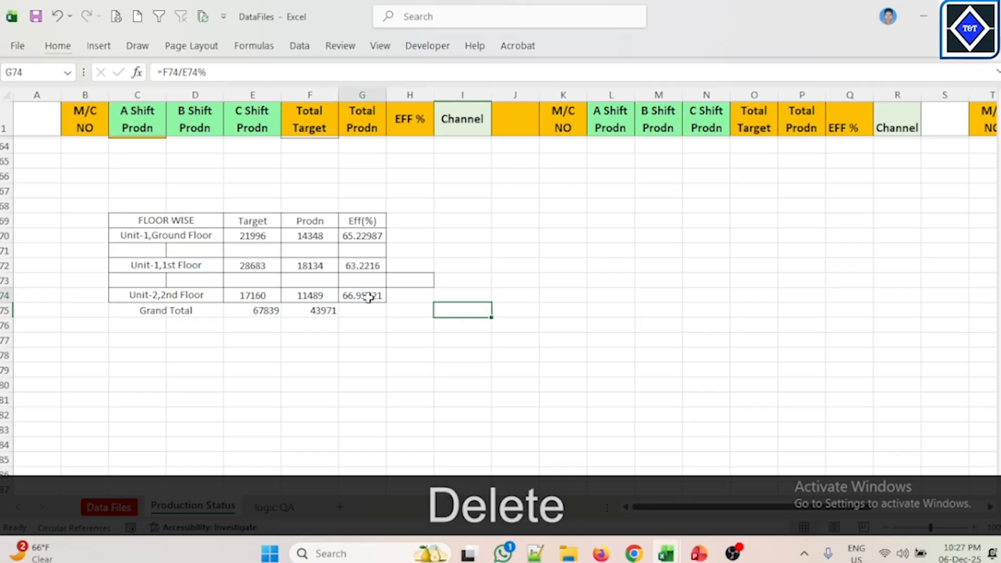
{"action": "left_click_drag", "start_coordinate": [386, 304], "coordinate": [385, 310]}
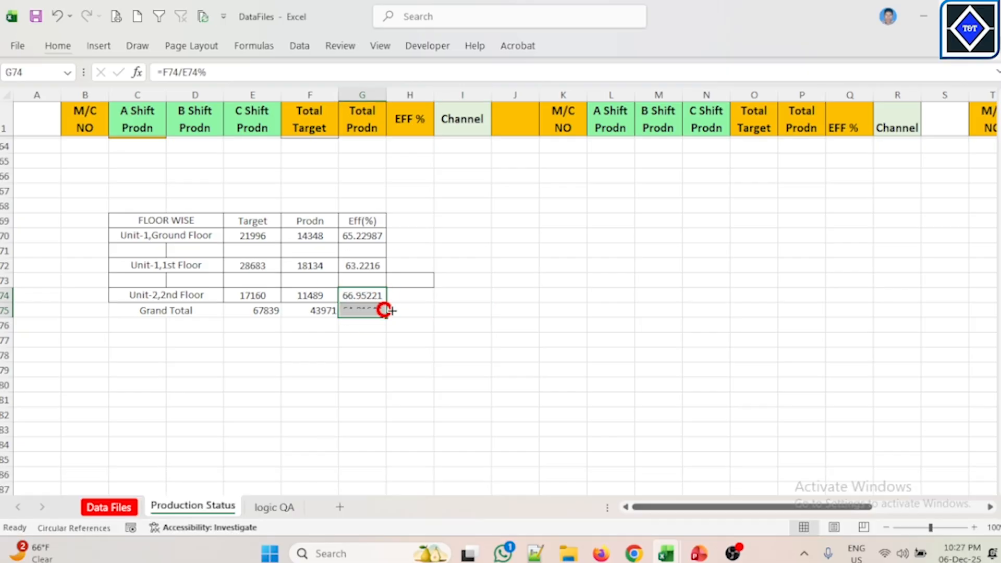
{"action": "left_click", "coordinate": [495, 296]}
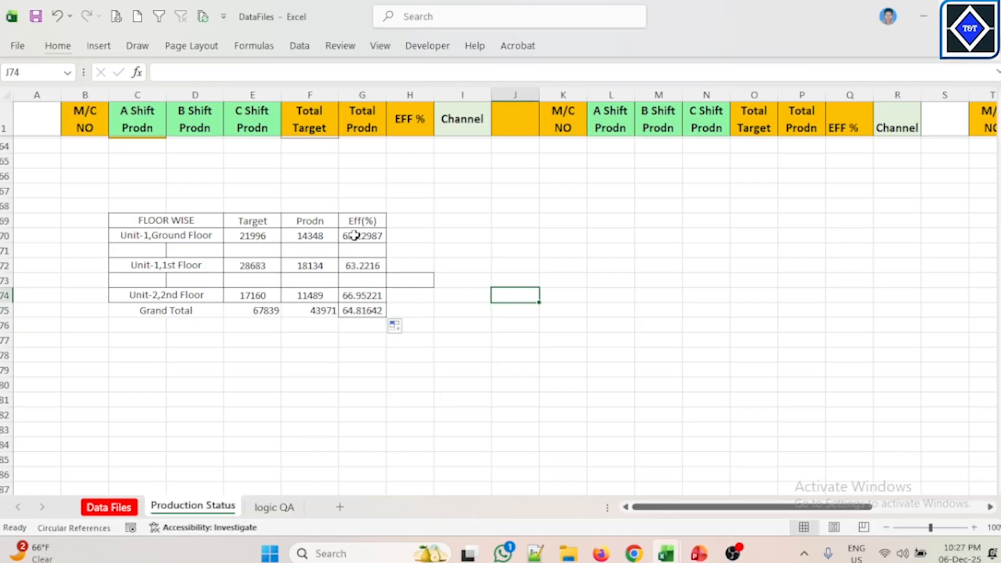
Step: Reduce the efficiency values G70:G75 to two decimal places
{"action": "left_click_drag", "start_coordinate": [354, 236], "coordinate": [363, 311]}
{"action": "left_click", "coordinate": [72, 44]}
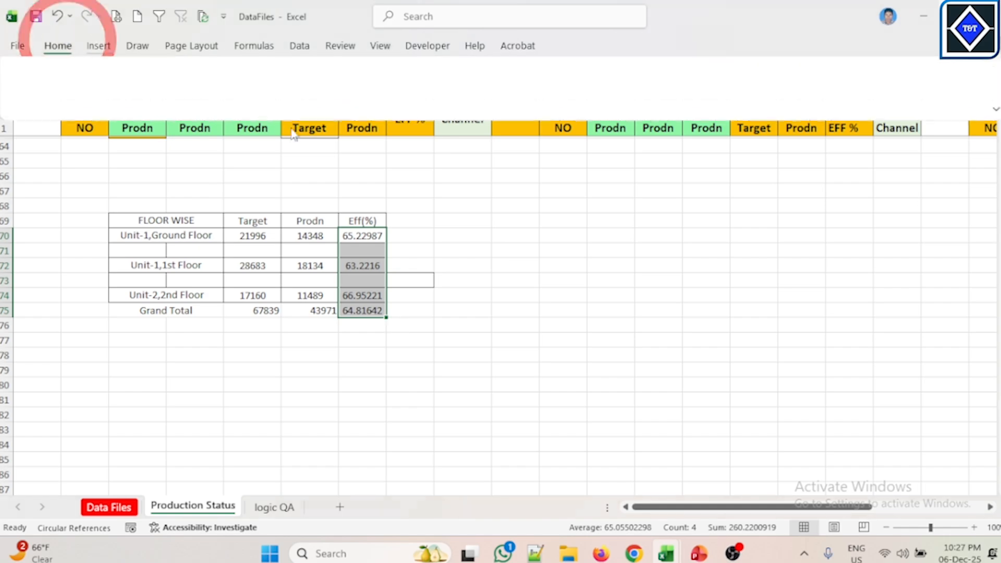
{"action": "left_click", "coordinate": [519, 99]}
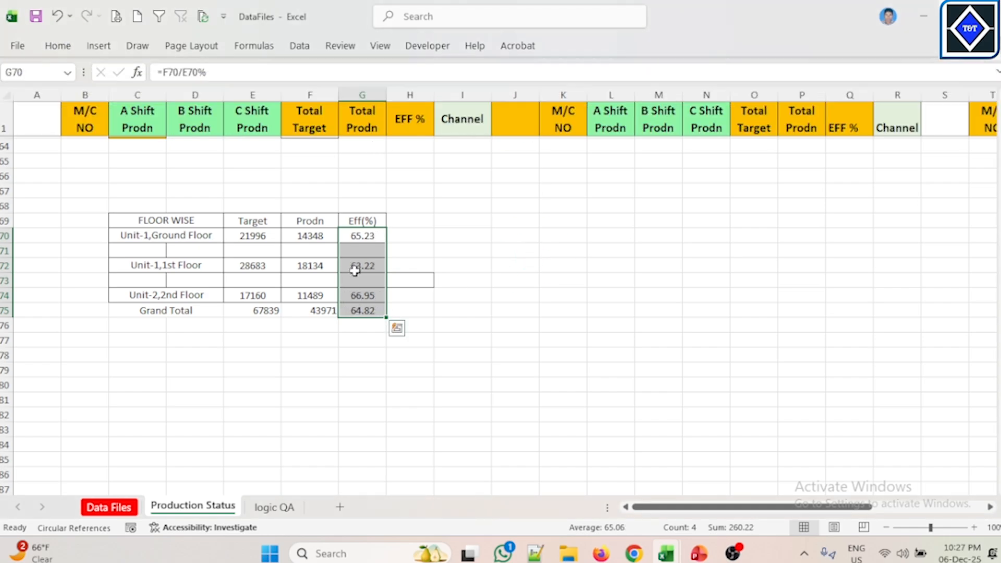
Step: Center-align all contents of the floor-wise table C69:G75
{"action": "left_click", "coordinate": [422, 248]}
{"action": "left_click_drag", "start_coordinate": [155, 225], "coordinate": [360, 309]}
{"action": "left_click", "coordinate": [72, 46]}
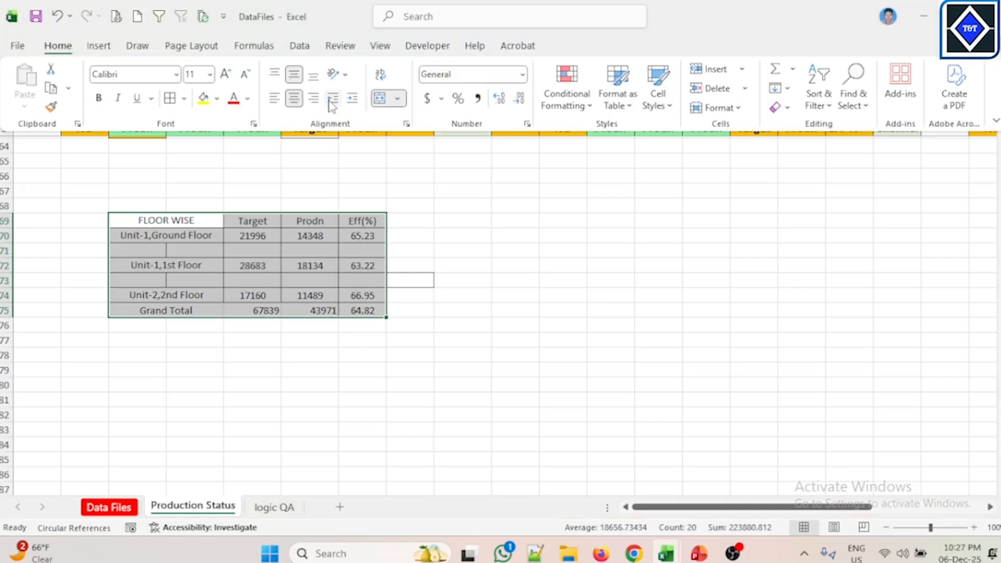
{"action": "left_click", "coordinate": [295, 99]}
{"action": "left_click", "coordinate": [294, 99]}
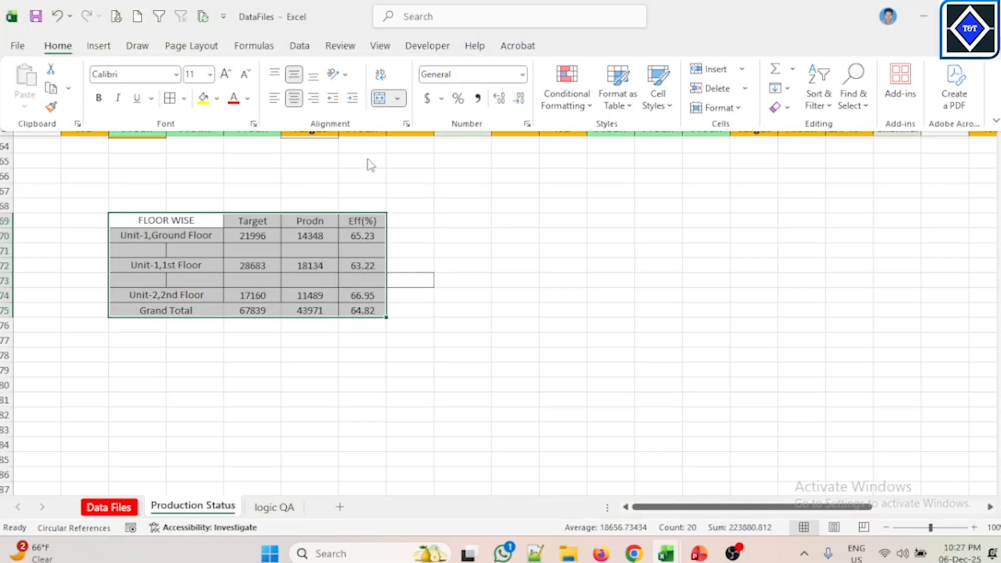
{"action": "left_click", "coordinate": [472, 231]}
{"action": "left_click", "coordinate": [284, 280]}
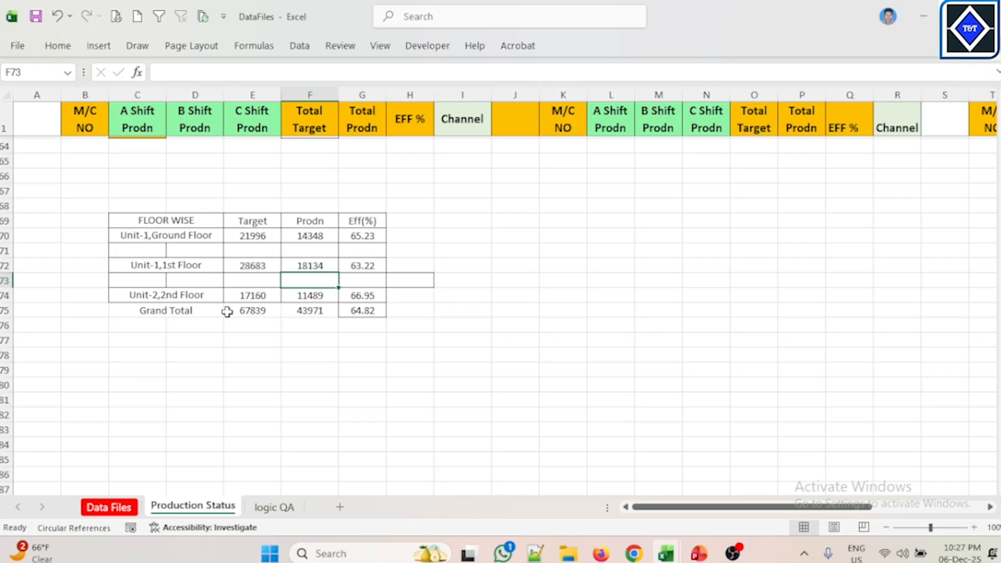
{"action": "left_click_drag", "start_coordinate": [142, 311], "coordinate": [364, 235]}
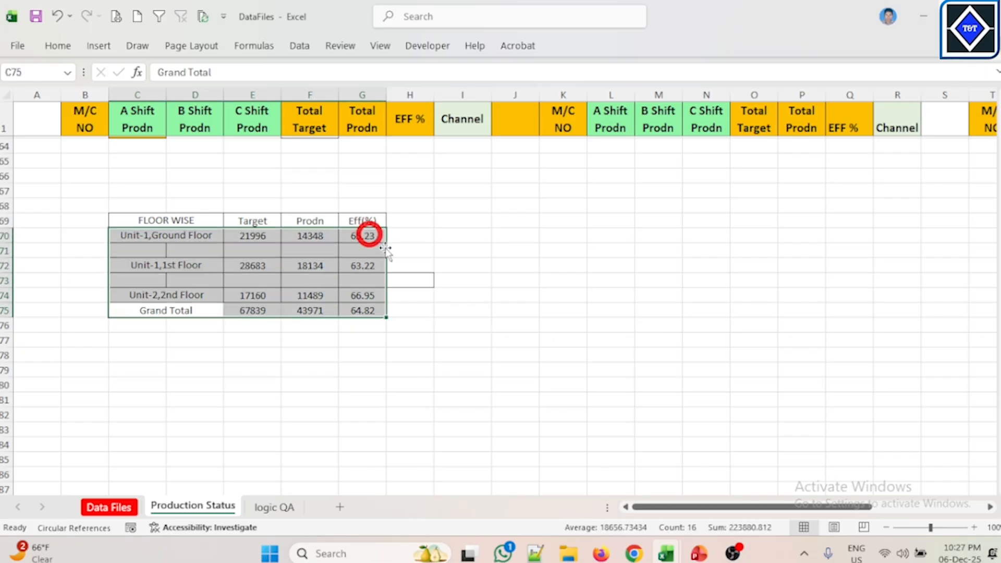
{"action": "left_click", "coordinate": [421, 267]}
{"action": "left_click_drag", "start_coordinate": [434, 273], "coordinate": [434, 291]}
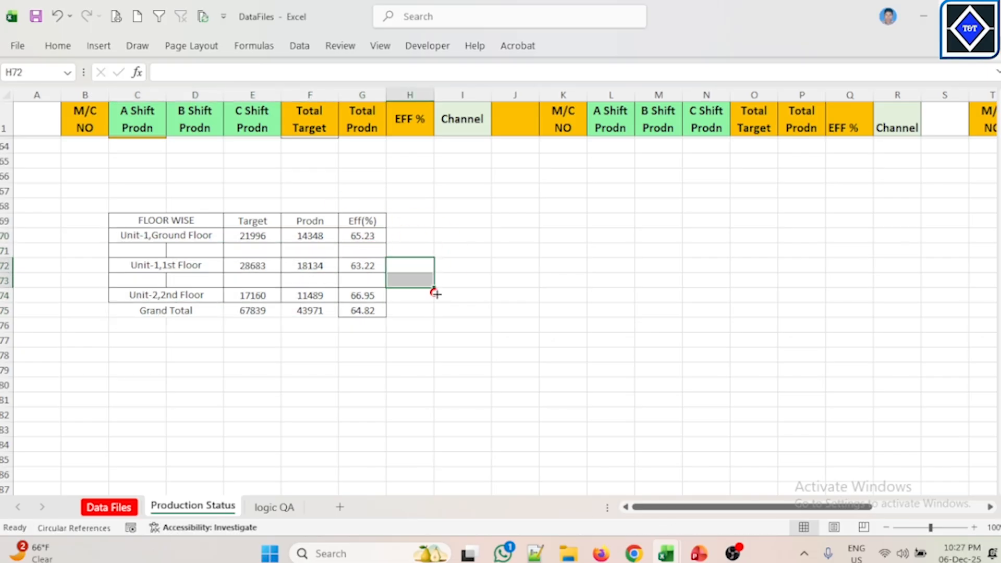
{"action": "left_click", "coordinate": [536, 292]}
{"action": "left_click", "coordinate": [427, 280]}
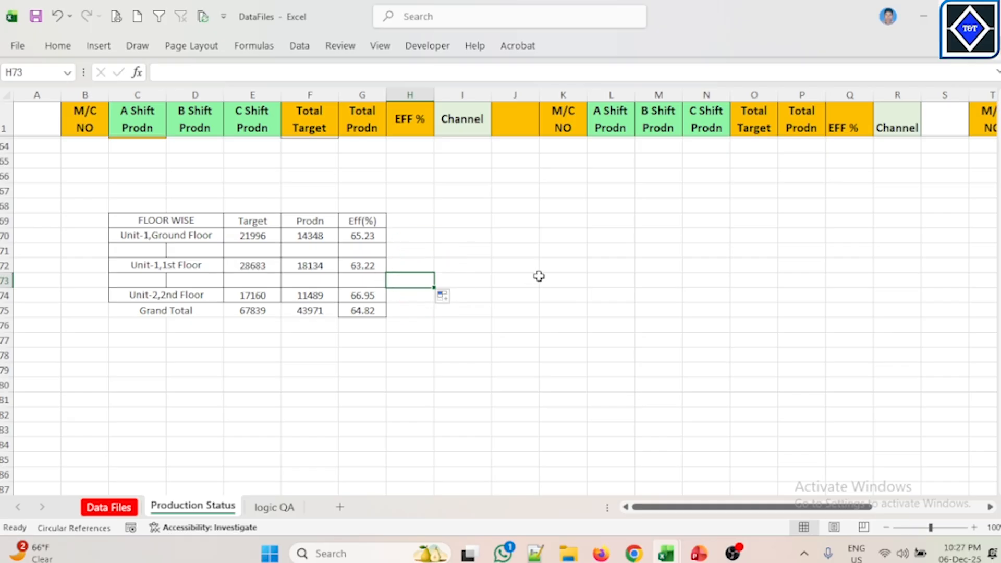
{"action": "left_click", "coordinate": [532, 270]}
{"action": "key", "text": "Delete"}
{"action": "left_click", "coordinate": [513, 339]}
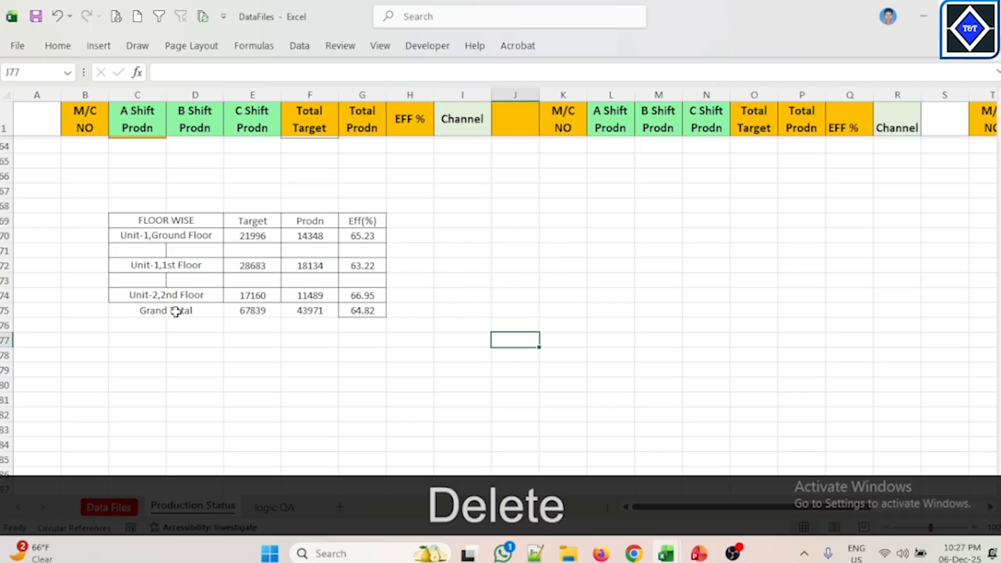
{"action": "left_click_drag", "start_coordinate": [157, 225], "coordinate": [385, 313]}
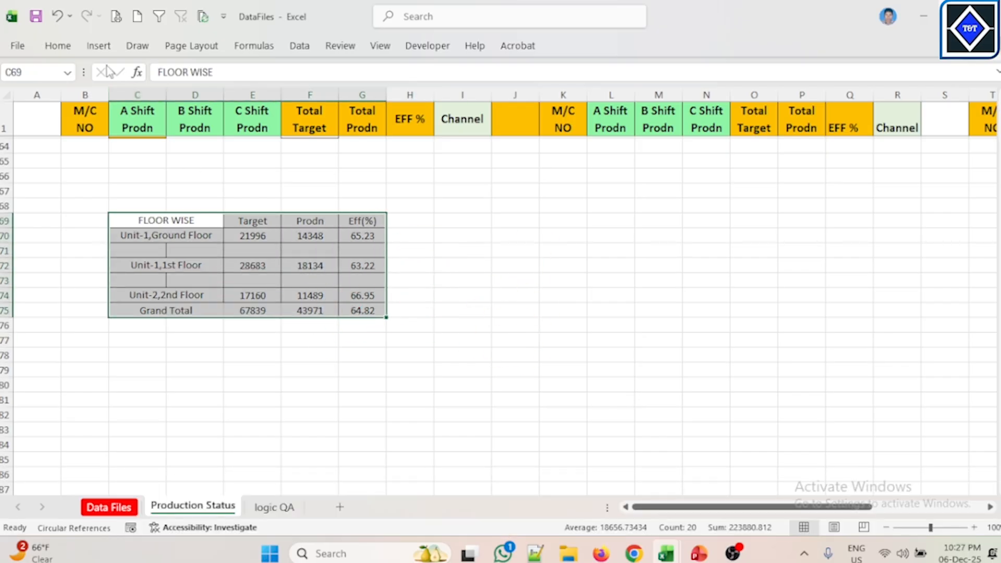
{"action": "left_click", "coordinate": [69, 45]}
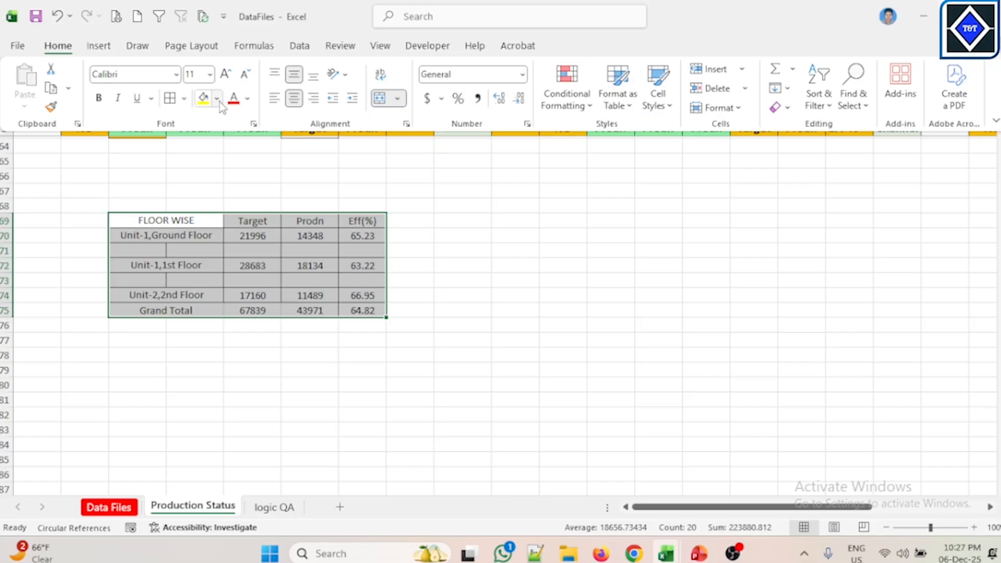
{"action": "left_click", "coordinate": [217, 99]}
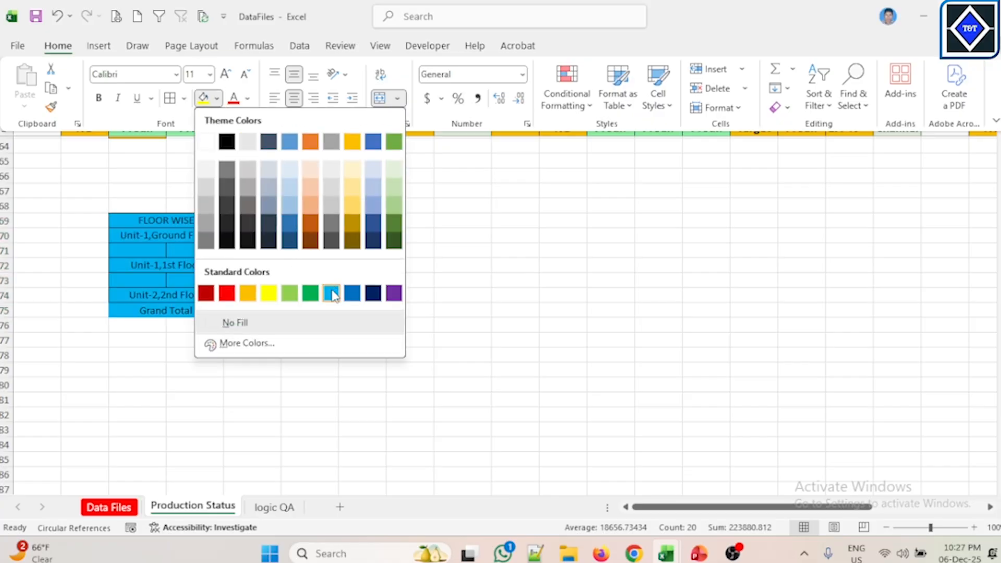
{"action": "left_click", "coordinate": [548, 209]}
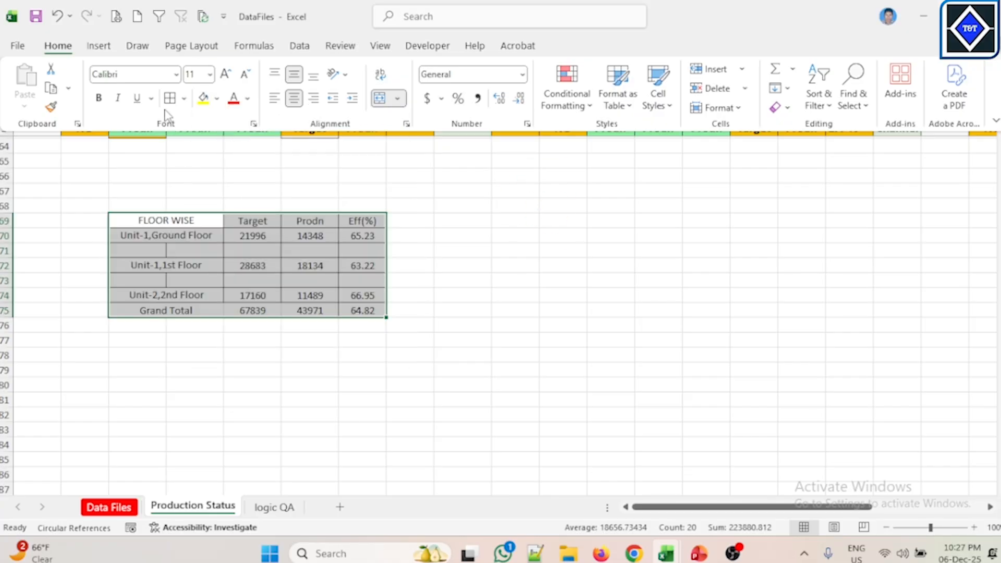
Step: Fill the Grand Total row C75:G75 with a light gold colour
{"action": "left_click", "coordinate": [179, 308]}
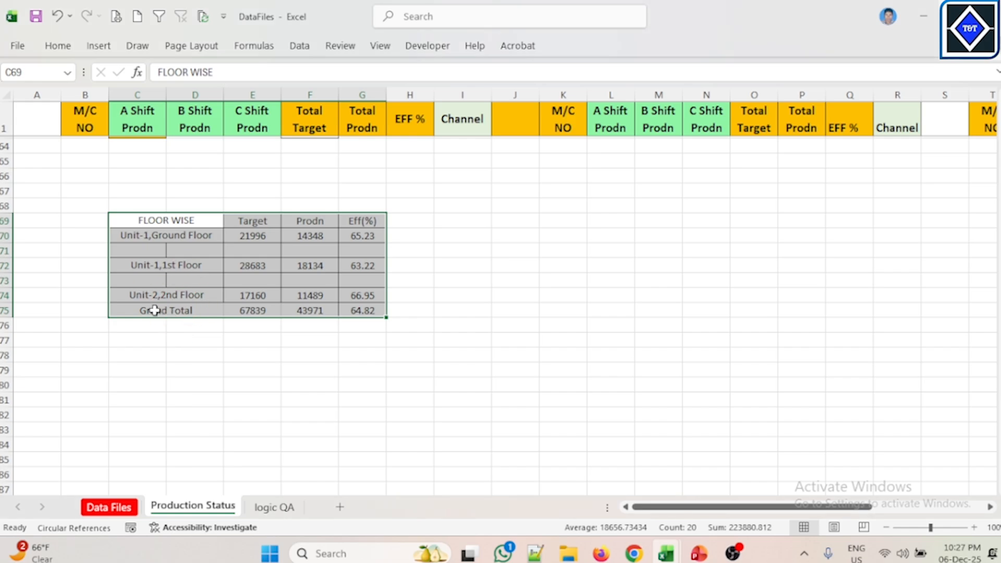
{"action": "left_click_drag", "start_coordinate": [157, 310], "coordinate": [327, 302]}
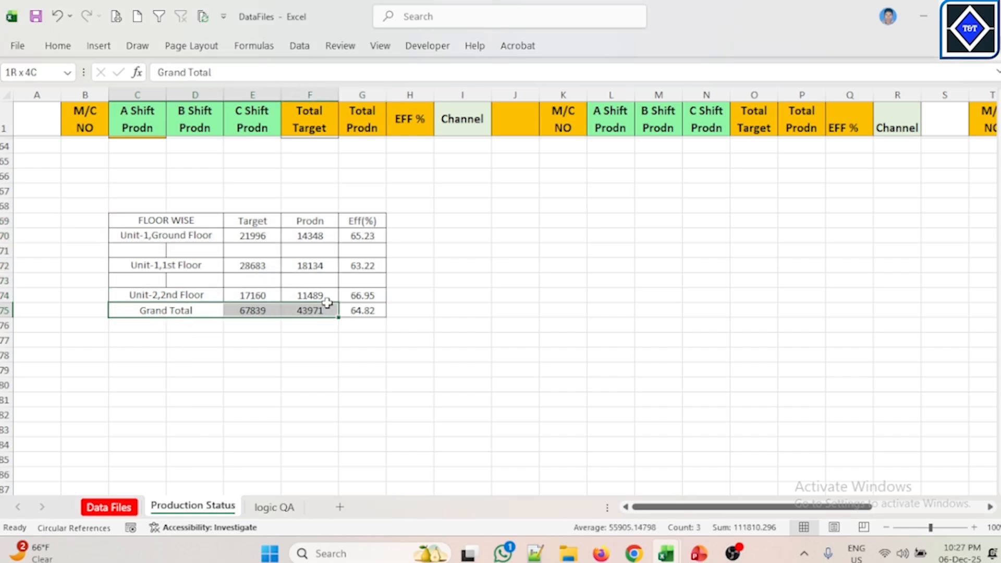
{"action": "left_click", "coordinate": [75, 51]}
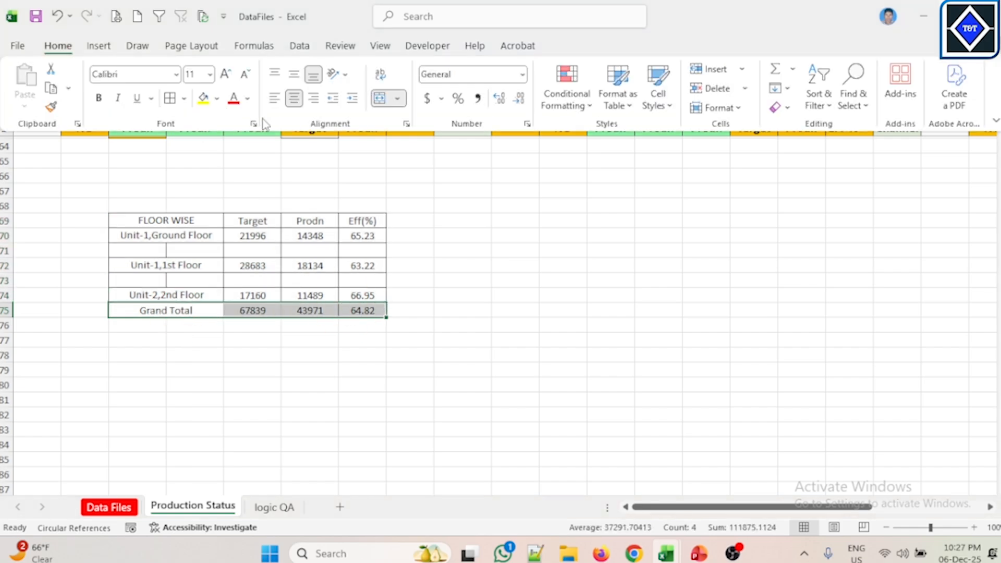
{"action": "left_click", "coordinate": [217, 98]}
{"action": "left_click", "coordinate": [353, 197]}
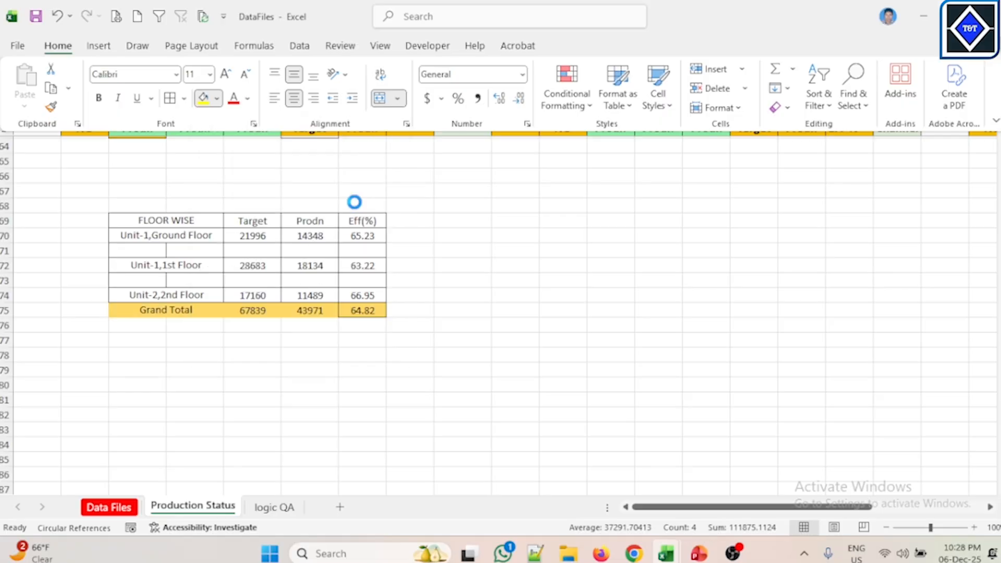
Step: Apply the same gold fill to the table header row C69:G69
{"action": "left_click_drag", "start_coordinate": [176, 221], "coordinate": [334, 213]}
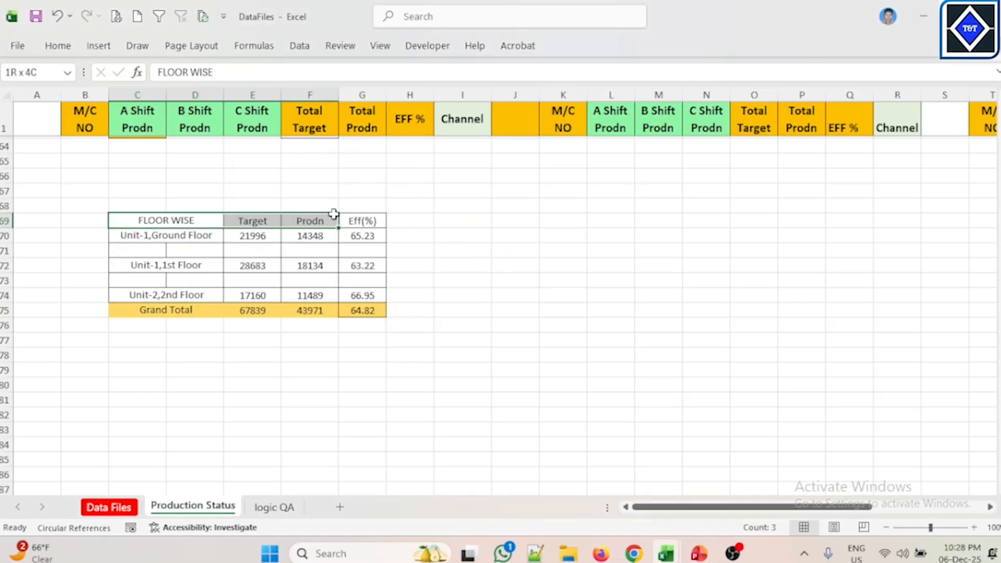
{"action": "left_click", "coordinate": [59, 45]}
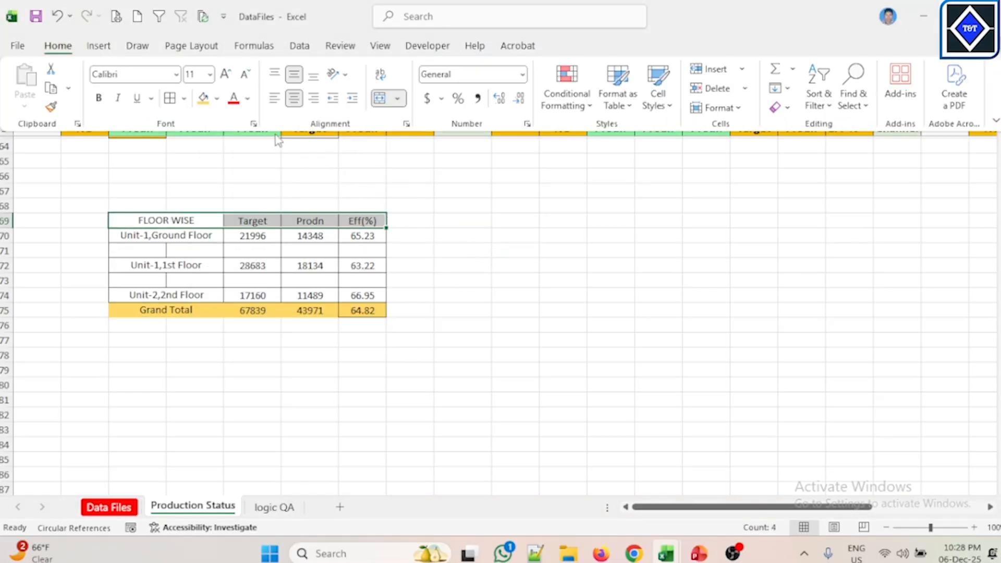
{"action": "left_click", "coordinate": [208, 99]}
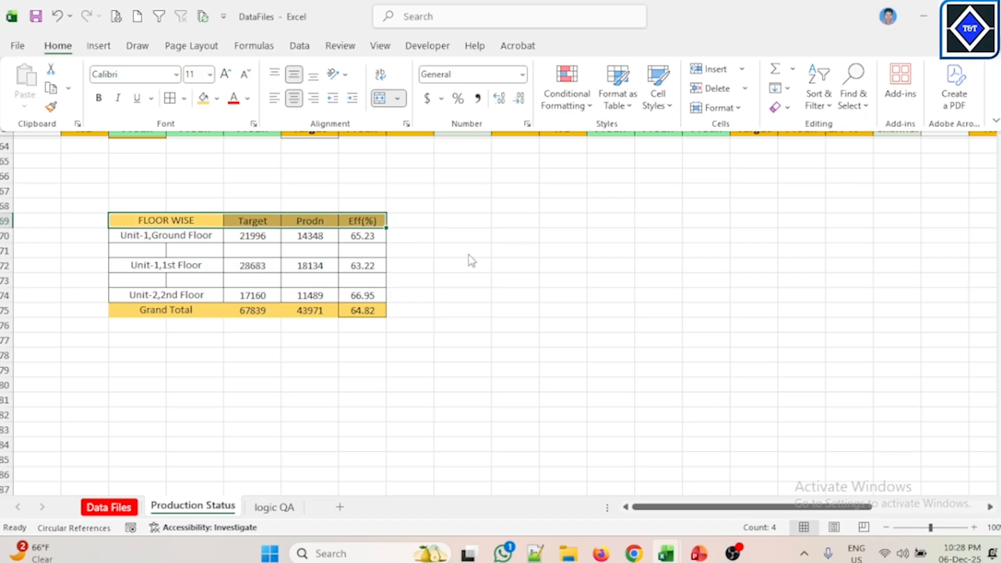